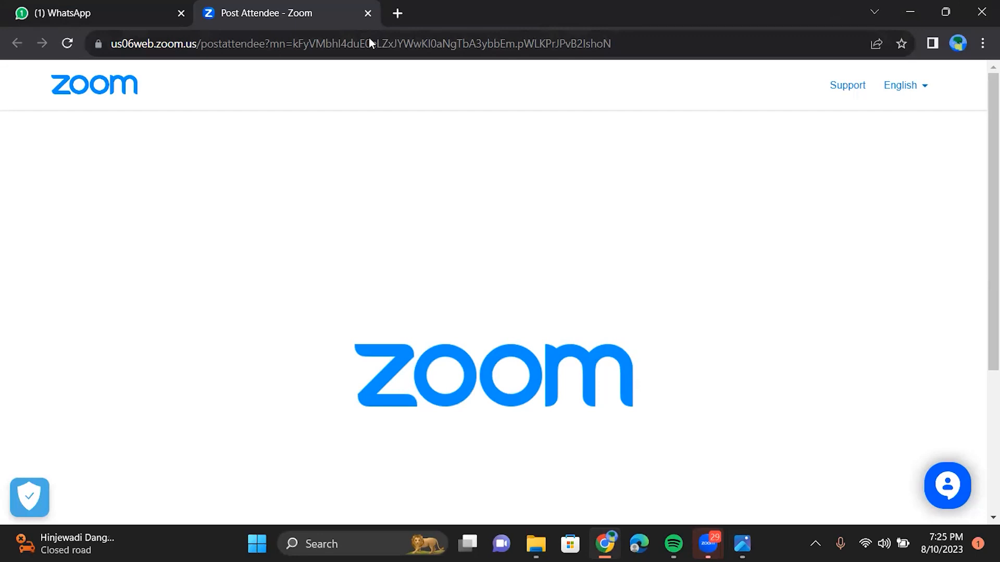
# Step: Open a new blank tab next to Zoom's post-meeting page
pyautogui.click(395, 17)
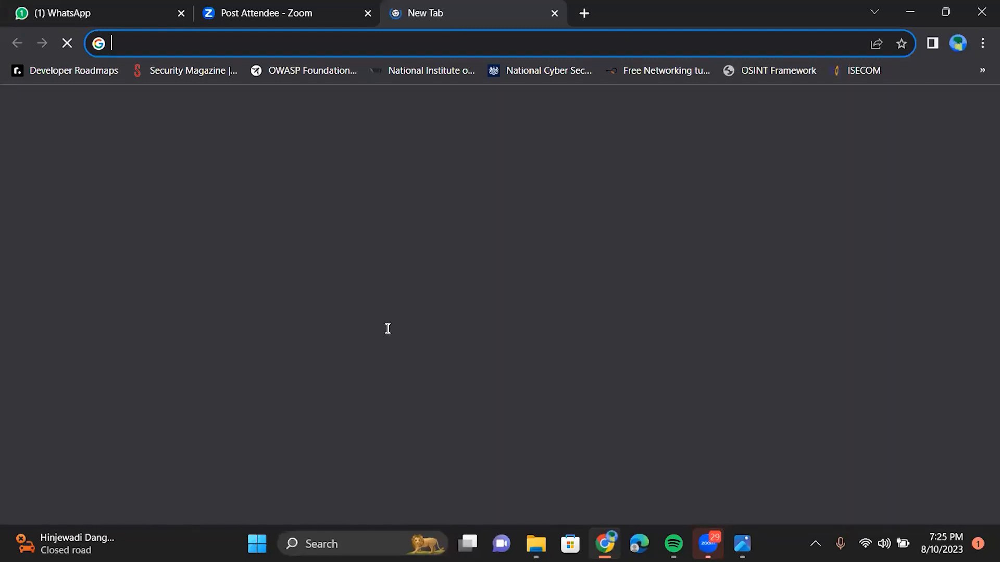
# Step: Run a Google search for 'aws' and follow the Amazon Web Services result
pyautogui.write('aws')
pyautogui.press('Return')
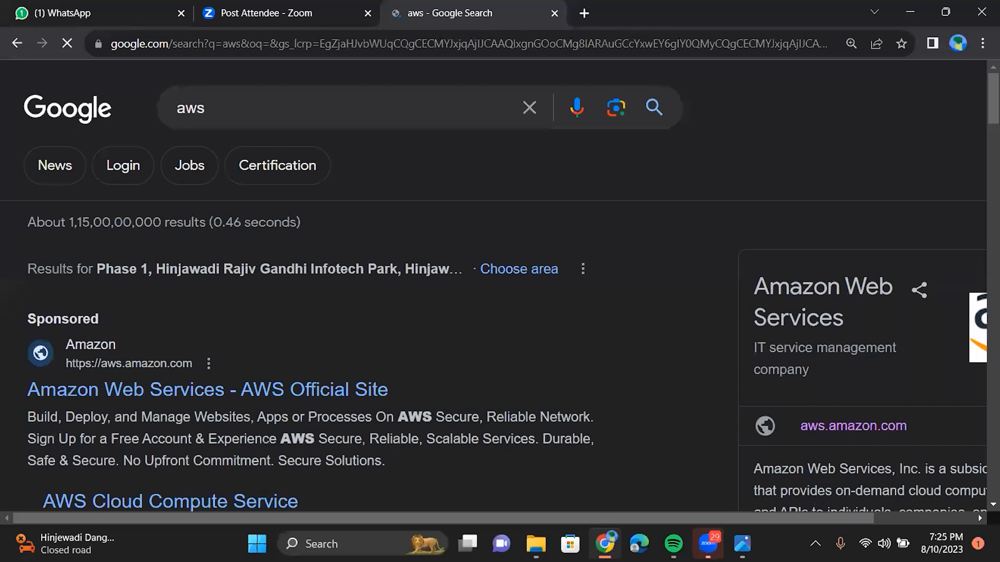
pyautogui.scroll(-5, 284, 442)
pyautogui.scroll(-3, 295, 412)
pyautogui.click(289, 364)
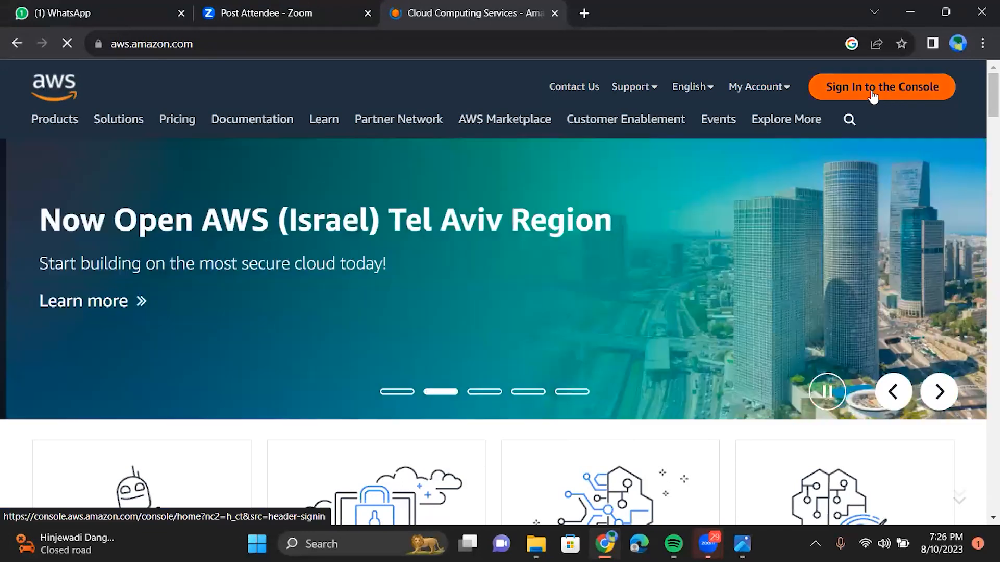
# Step: Sign in to the console and open the EC2 Instances list
pyautogui.click(873, 92)
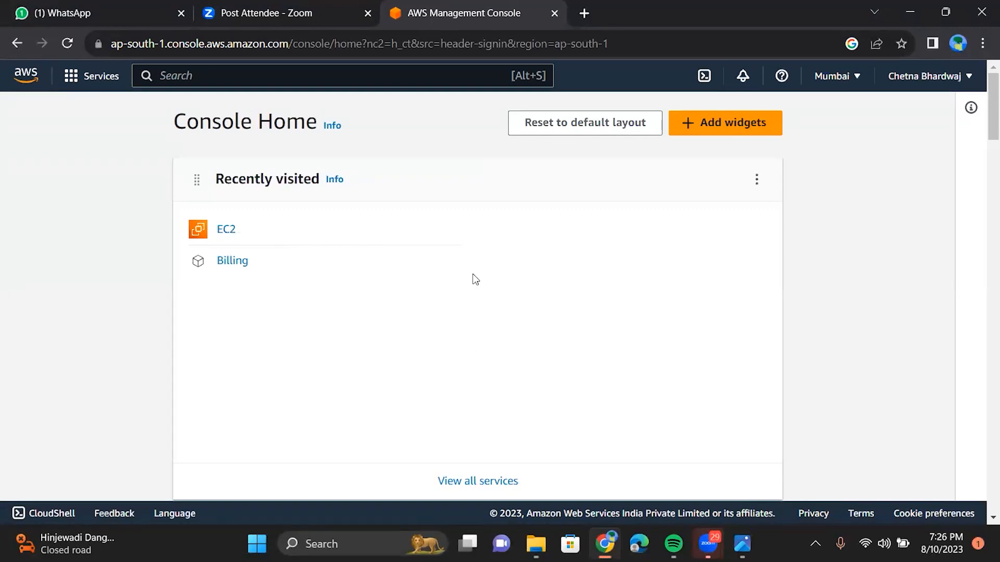
pyautogui.click(223, 235)
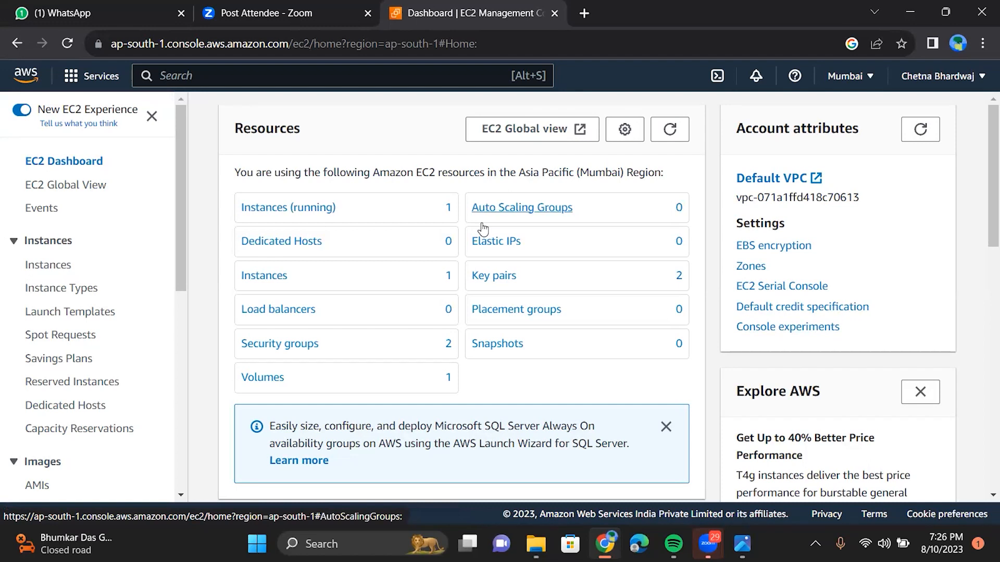
pyautogui.click(53, 276)
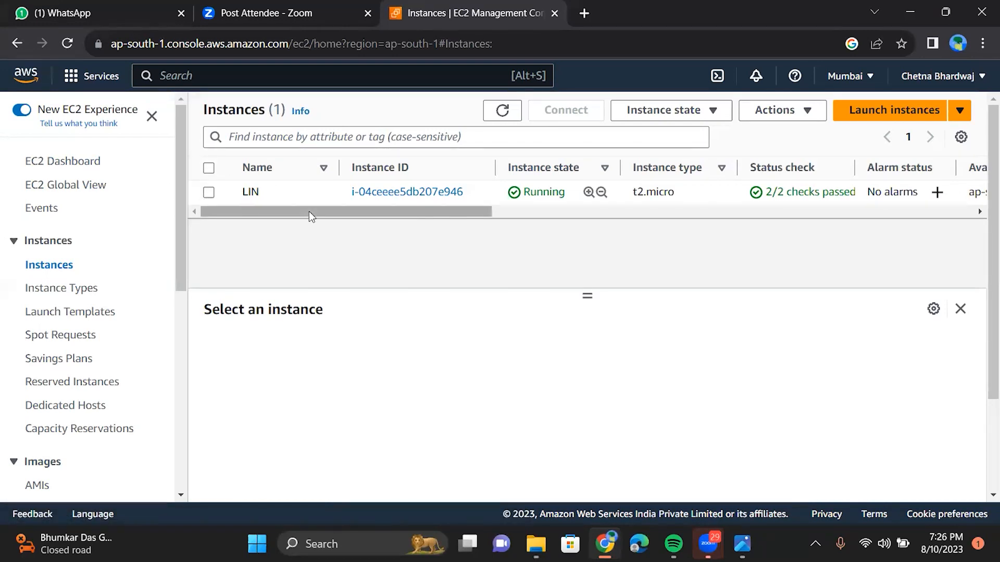
# Step: Review the running LIN instance's Actions menu, then begin launching a new instance
pyautogui.moveTo(437, 225); pyautogui.dragTo(282, 294)
pyautogui.click(773, 111)
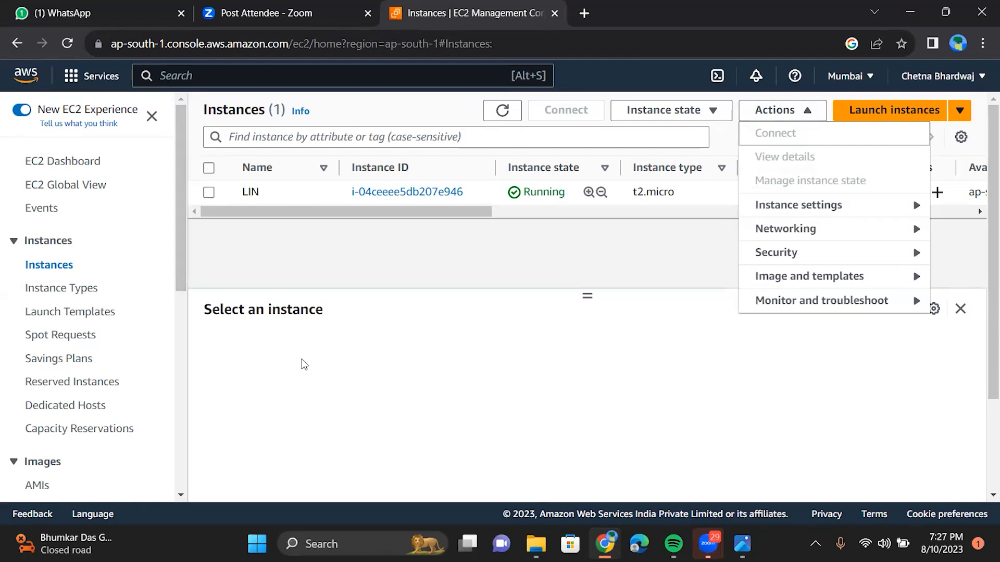
pyautogui.click(301, 258)
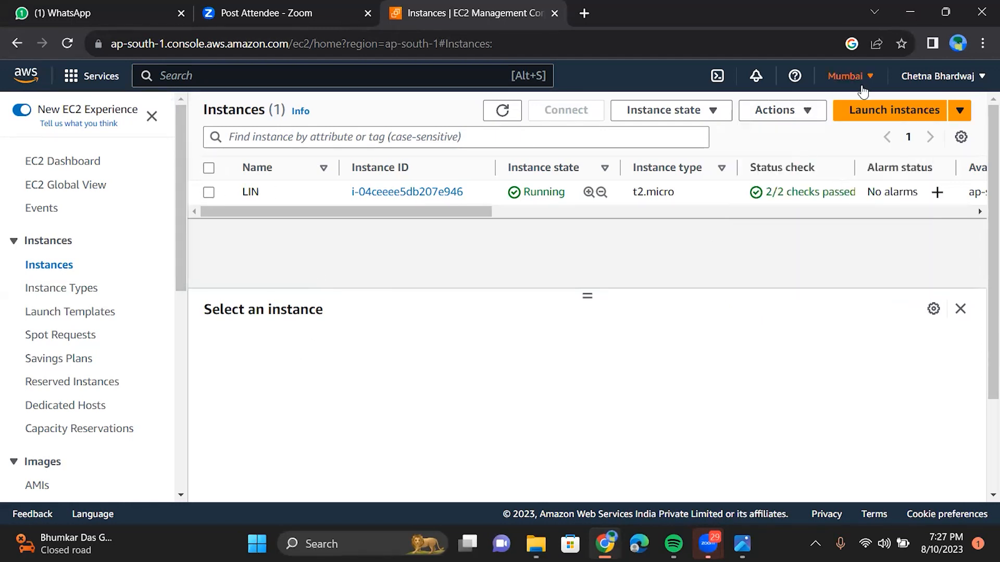
pyautogui.click(877, 115)
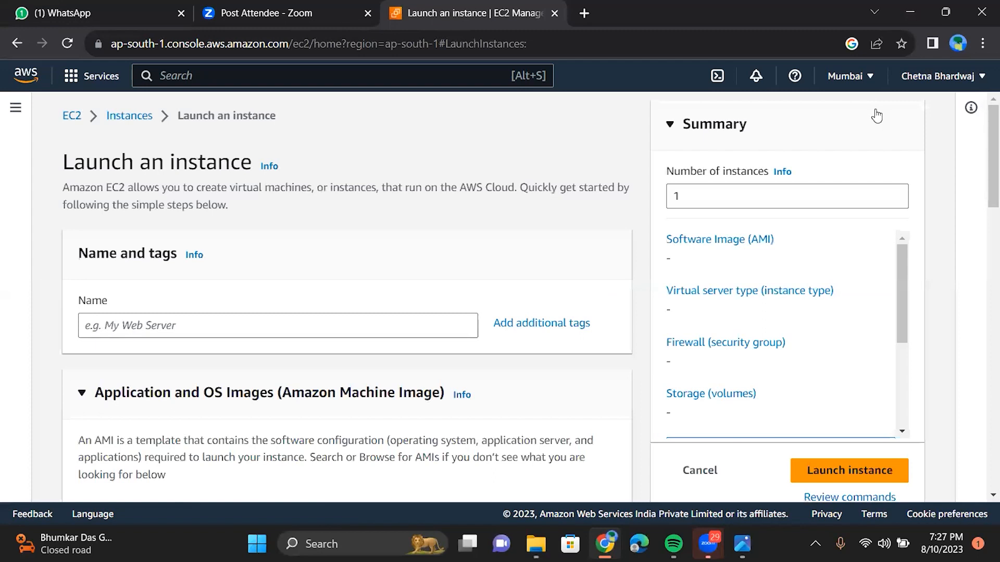
# Step: Enter win1010 as the instance name and pick the Windows Microsoft Windows Server 2022 Base image
pyautogui.click(277, 327)
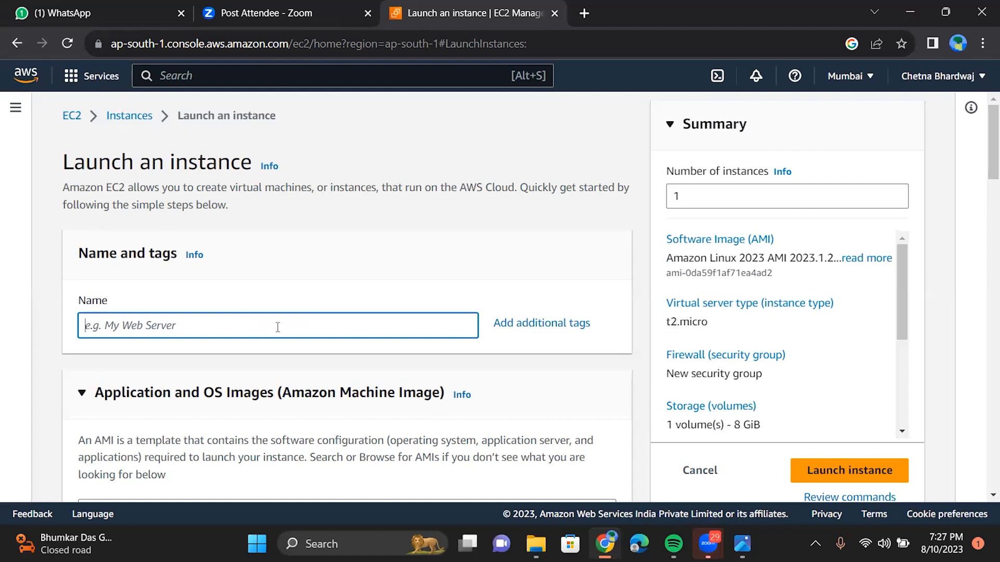
pyautogui.write('win1010')
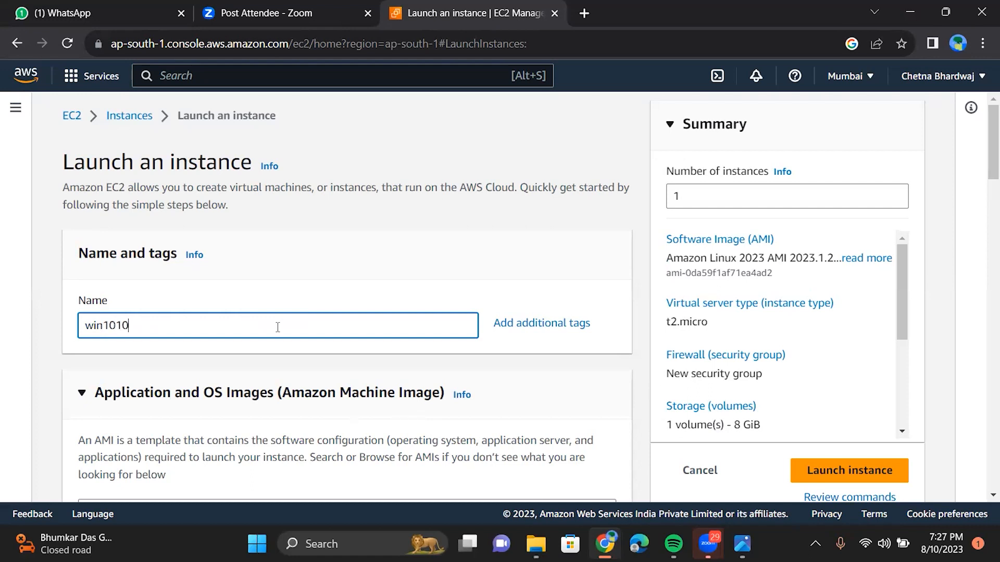
pyautogui.scroll(-5, 277, 327)
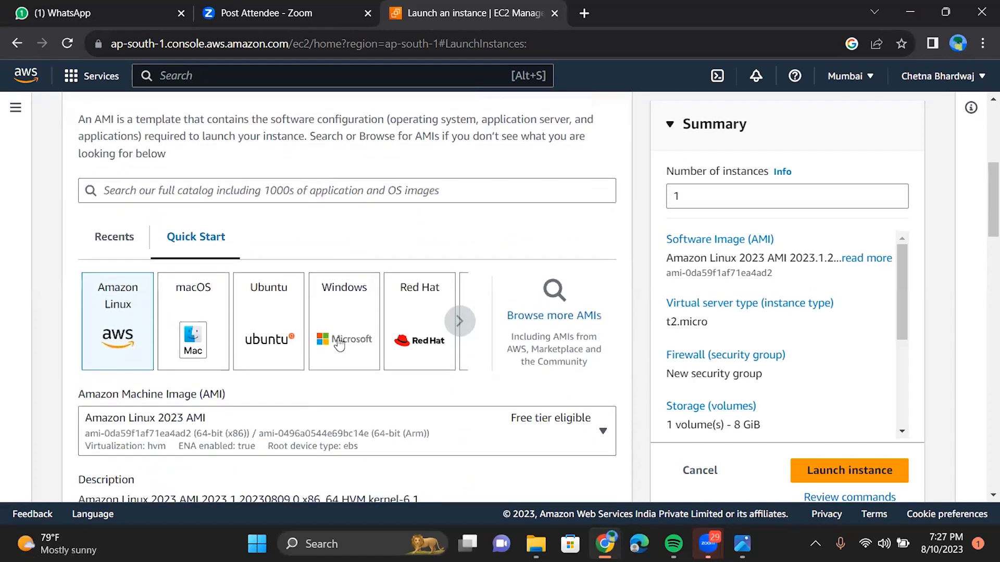
pyautogui.click(349, 317)
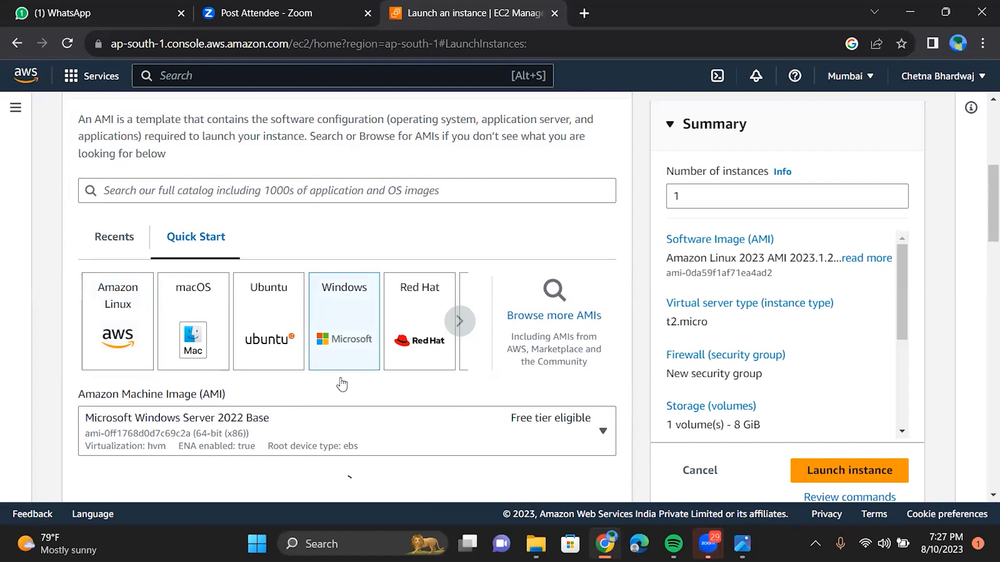
pyautogui.scroll(-2, 371, 380)
pyautogui.scroll(-2, 370, 385)
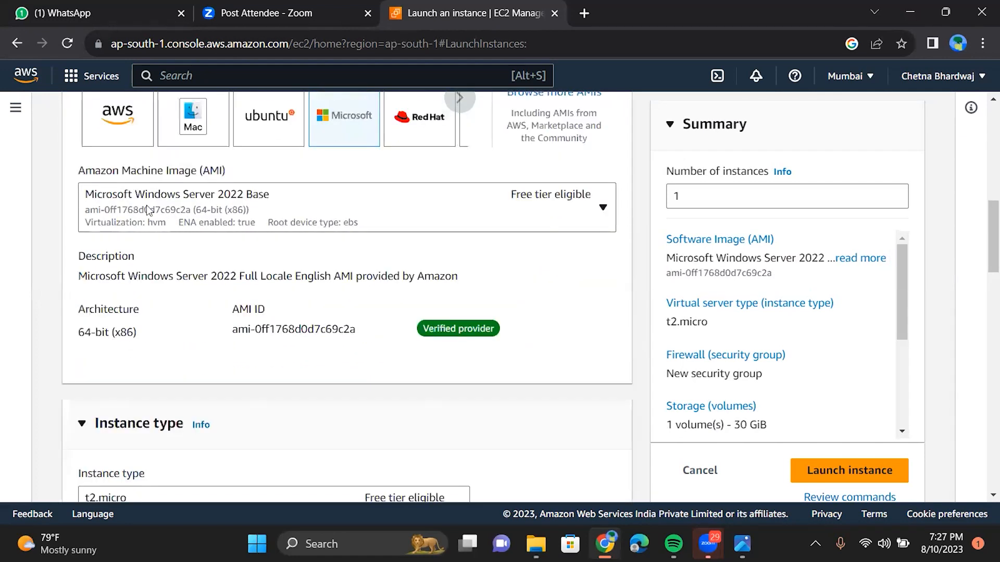
pyautogui.click(603, 209)
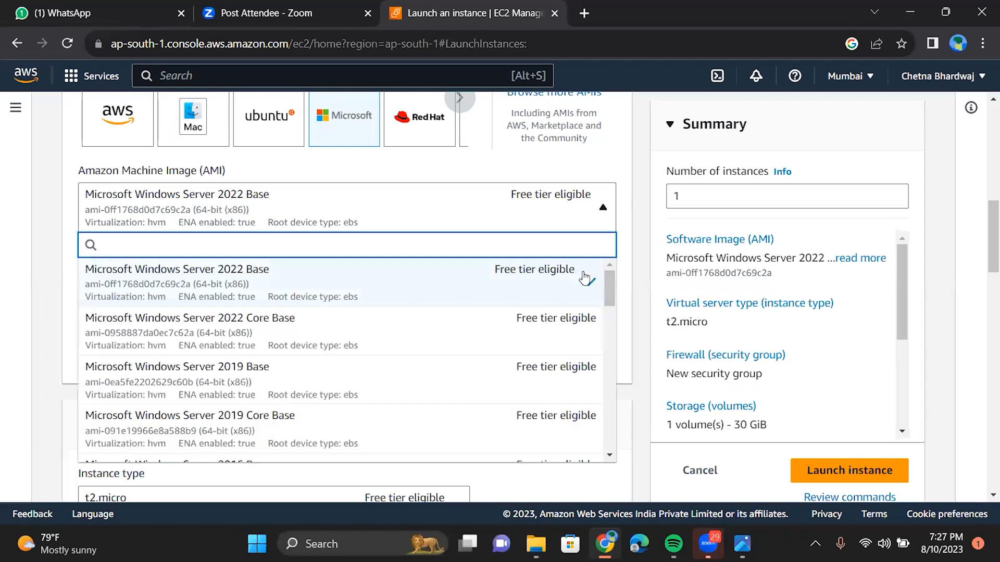
pyautogui.moveTo(608, 289); pyautogui.dragTo(626, 241)
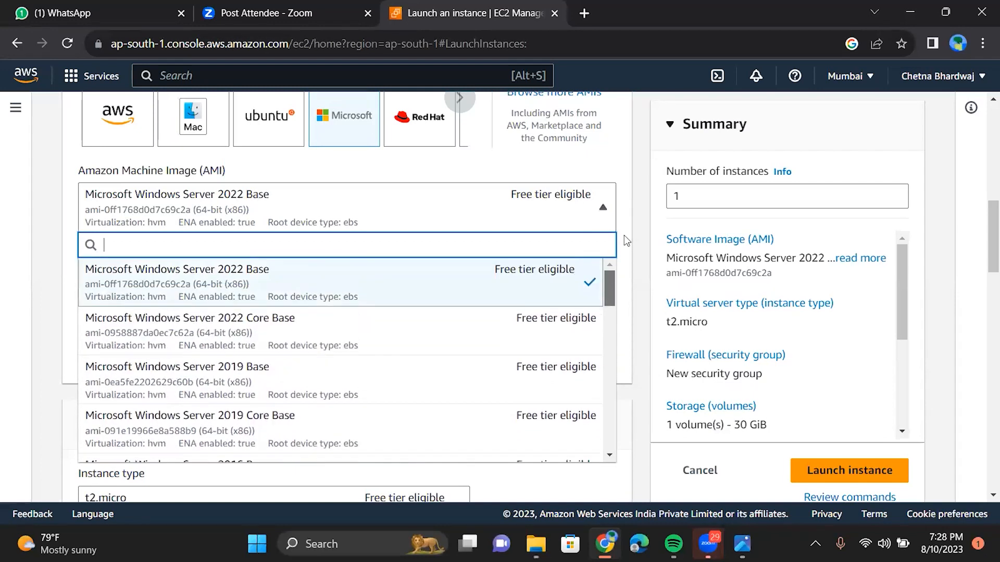
pyautogui.click(640, 214)
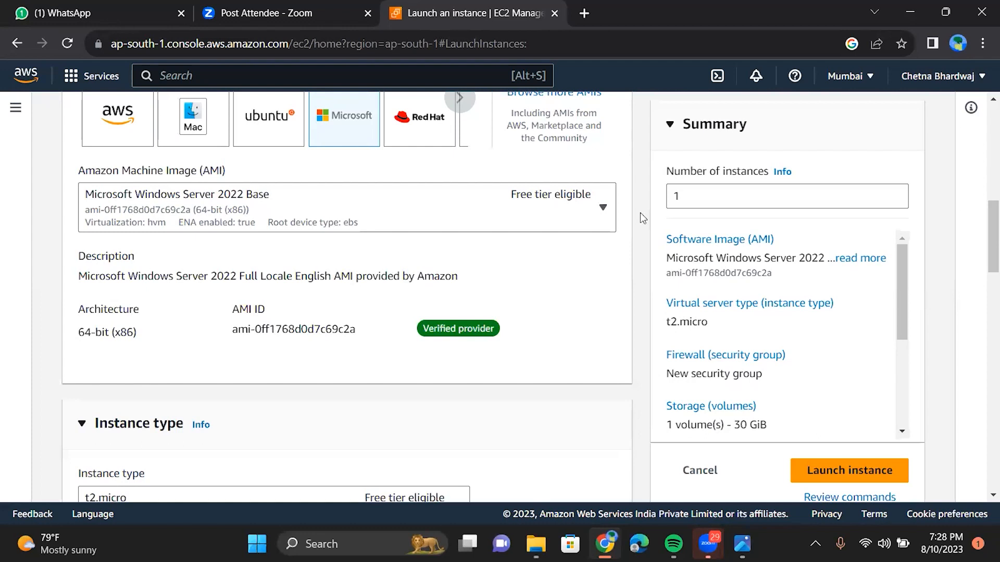
# Step: At Key pair (login), check the existing key pairs and start creating a new one
pyautogui.scroll(-5, 428, 418)
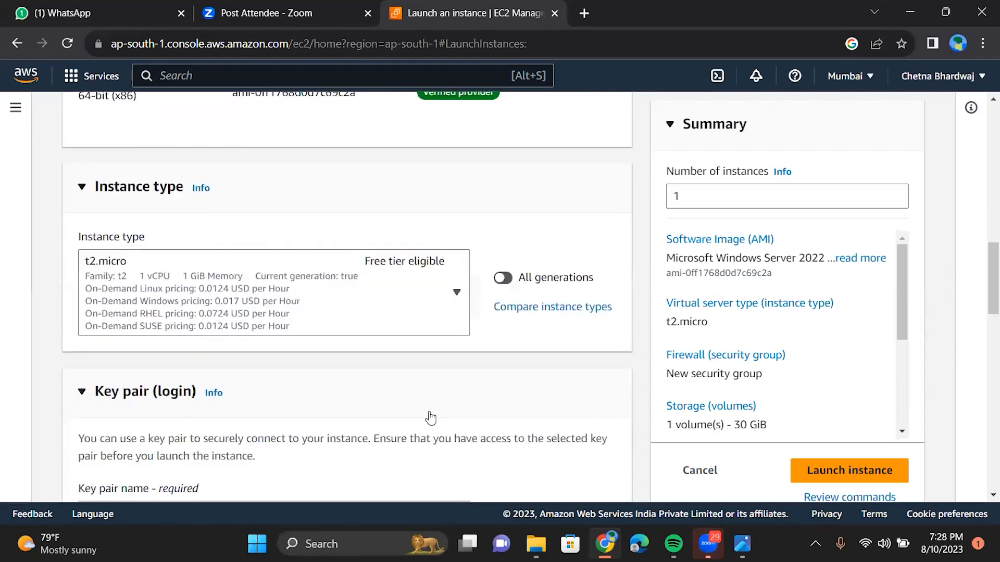
pyautogui.scroll(-3, 430, 418)
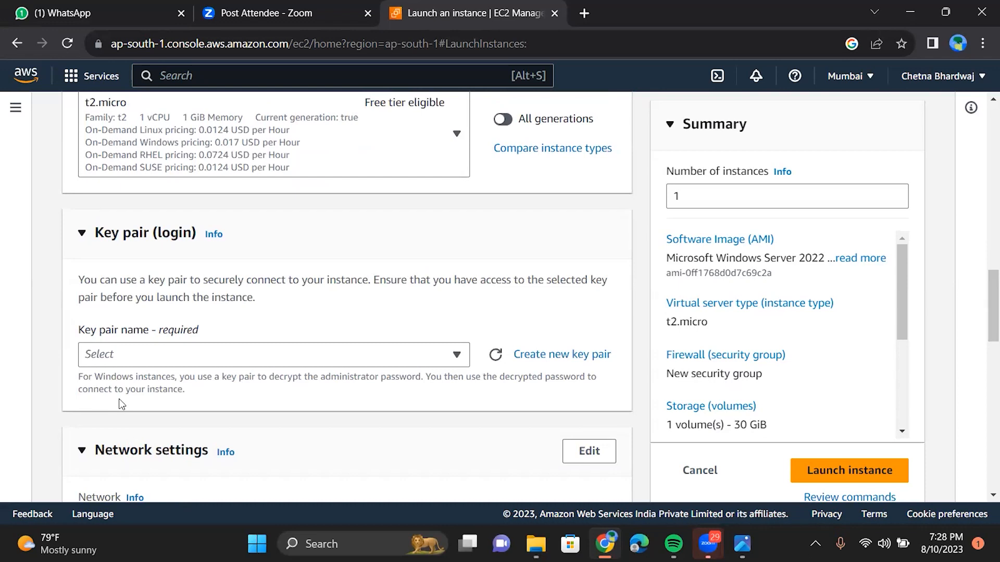
pyautogui.click(178, 359)
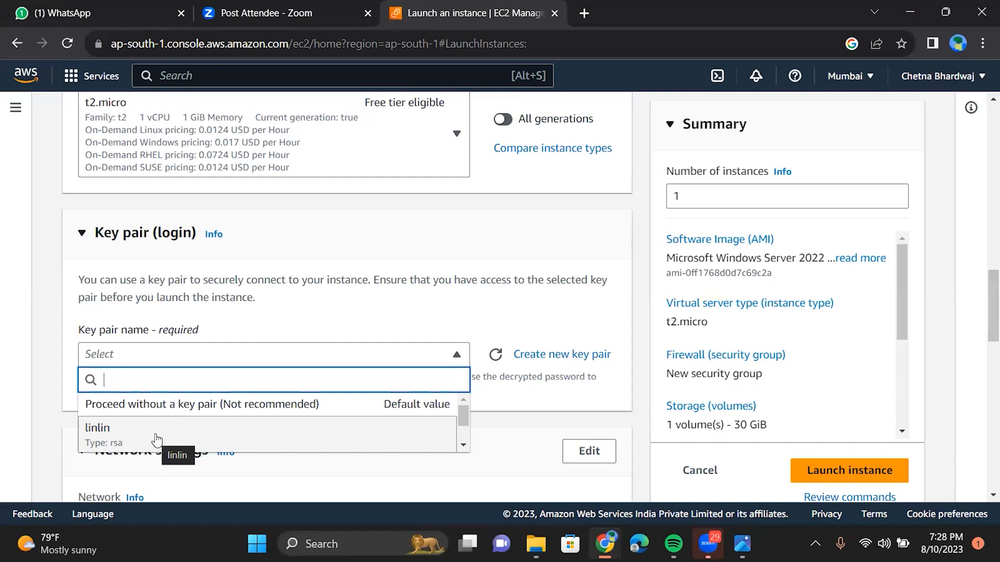
pyautogui.click(558, 358)
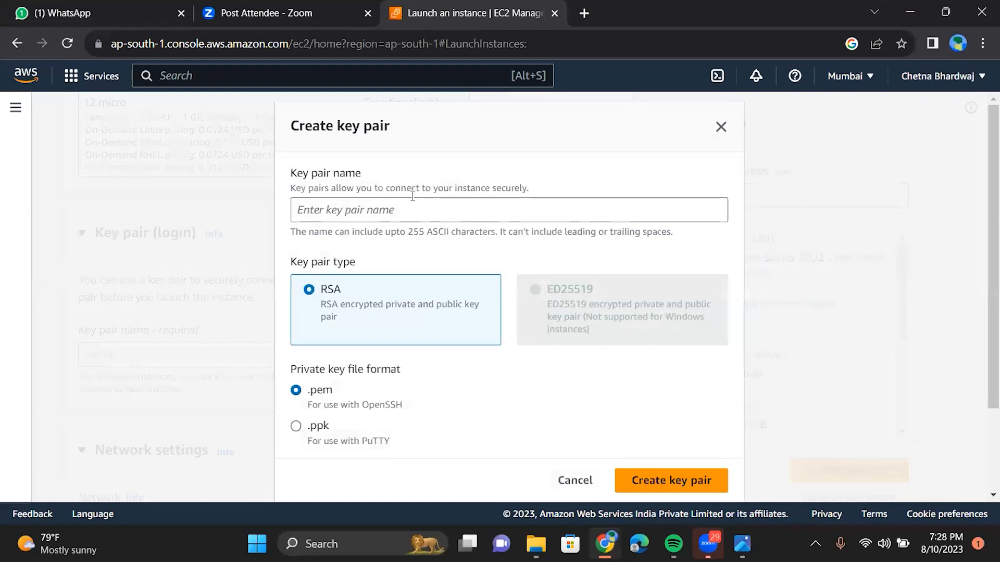
# Step: Name the new key pair win1010, keep RSA and .pem, and create it
pyautogui.click(412, 208)
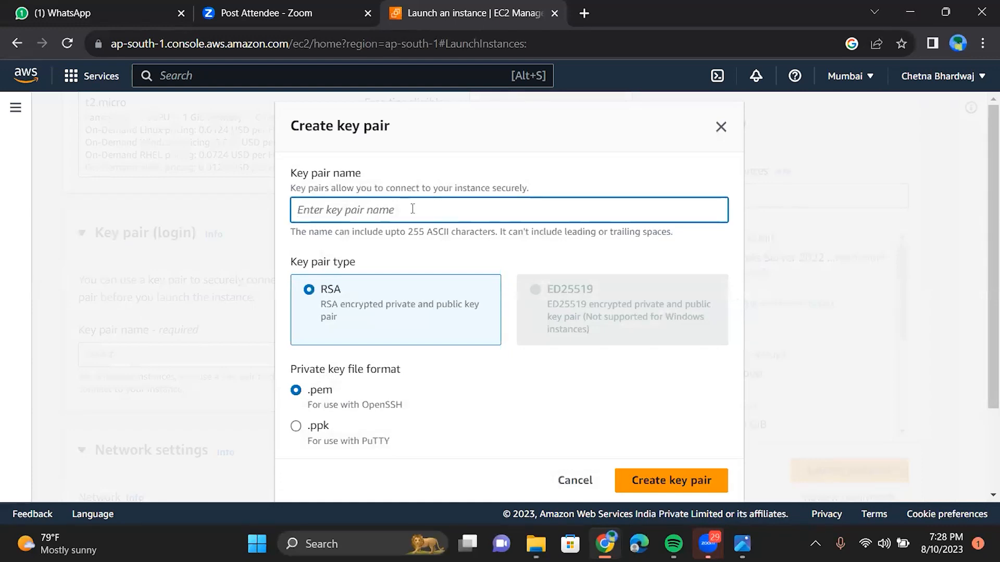
pyautogui.write('win1010')
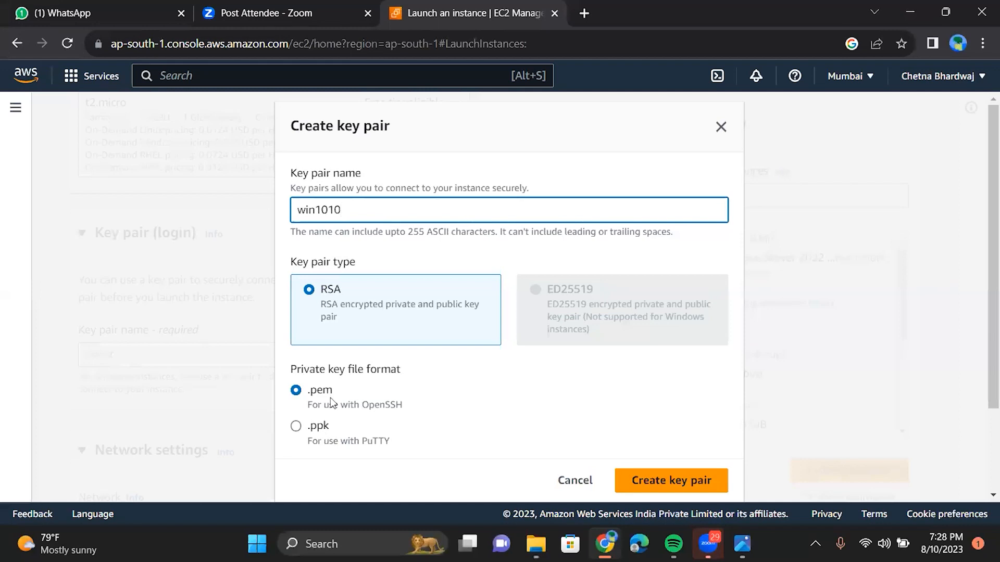
pyautogui.click(663, 484)
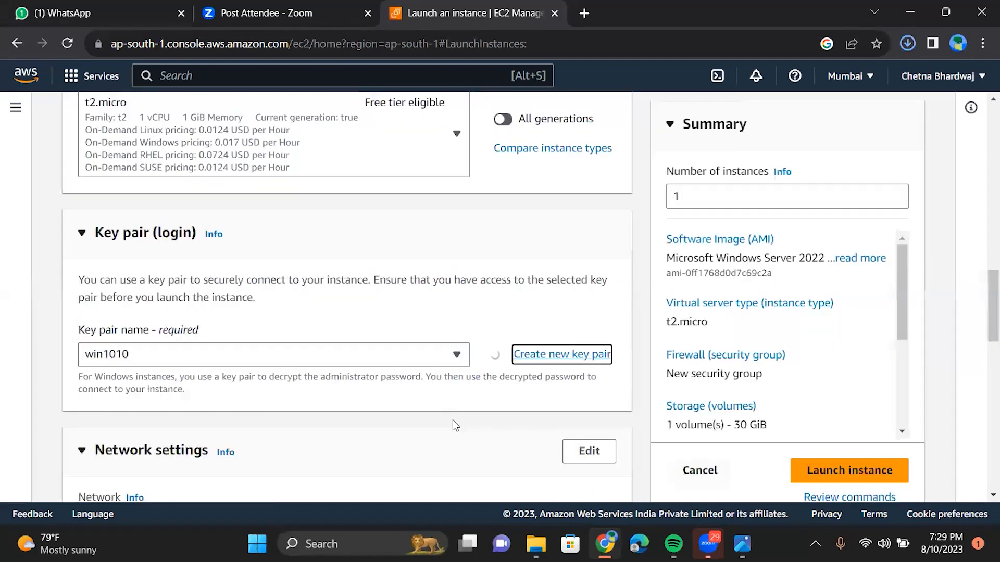
# Step: Keep default network settings and the 30 GiB gp2 volume, then launch the instance
pyautogui.scroll(-2, 455, 426)
pyautogui.scroll(-5, 455, 426)
pyautogui.scroll(2, 455, 426)
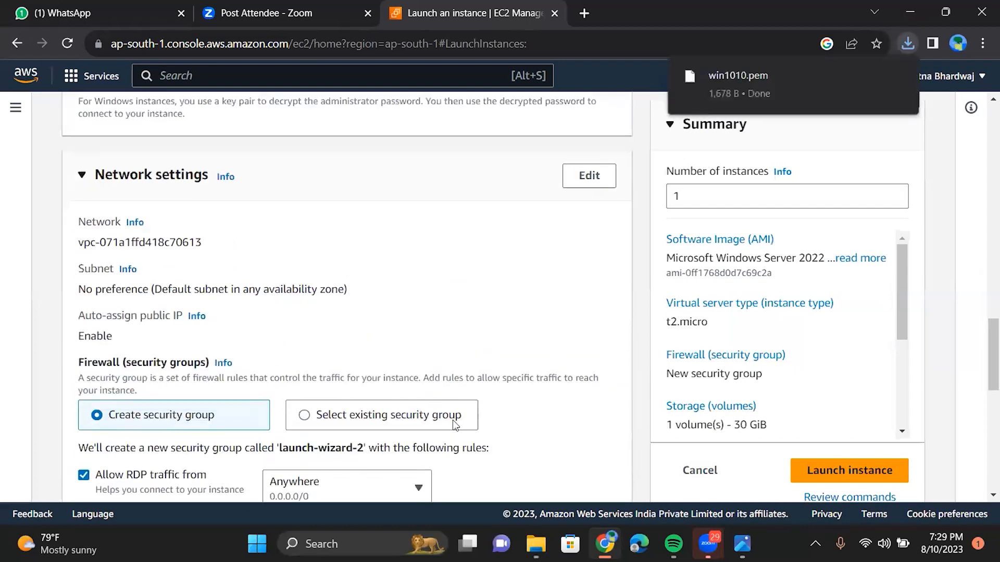
pyautogui.scroll(-1, 455, 426)
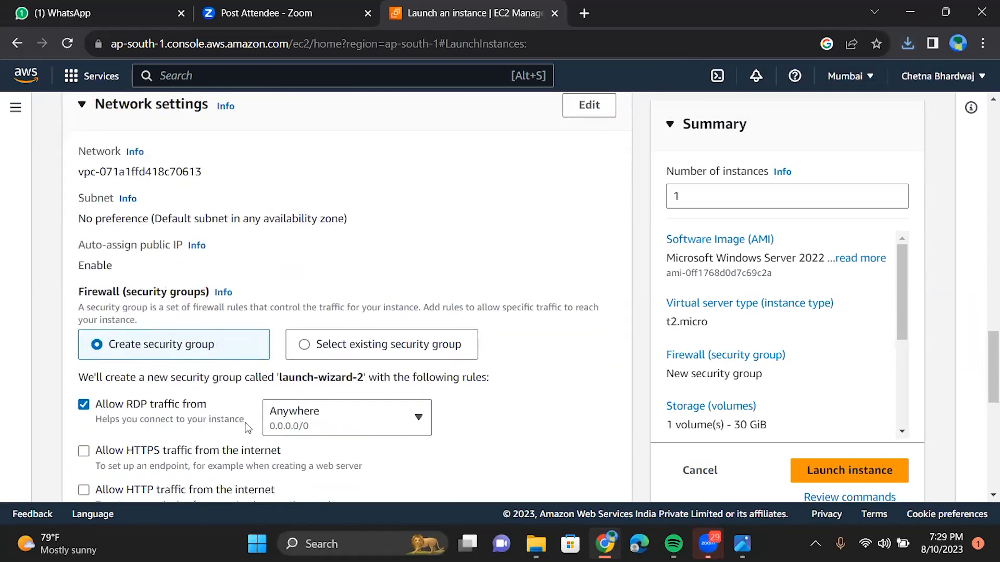
pyautogui.scroll(-1, 248, 427)
pyautogui.scroll(-6, 234, 404)
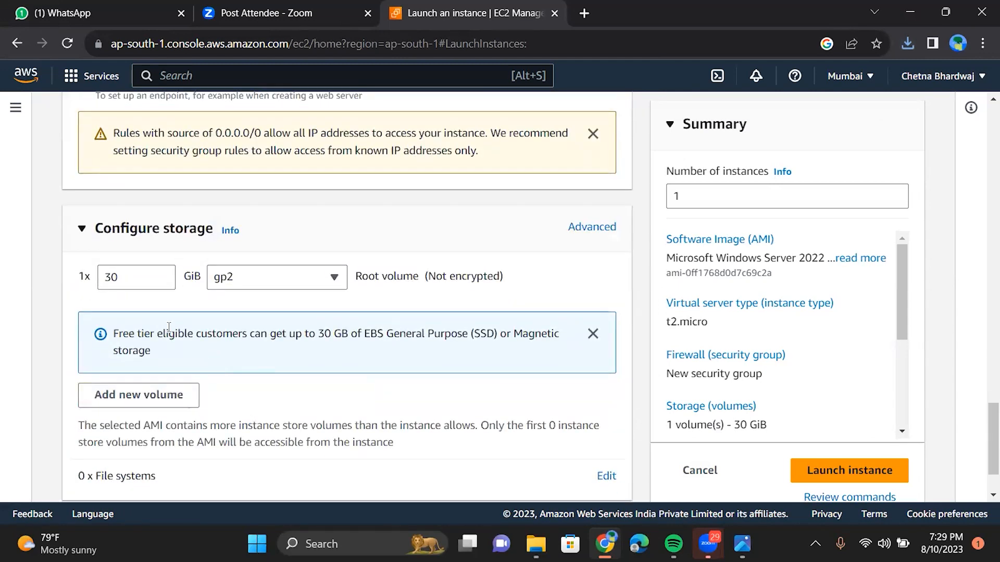
pyautogui.scroll(-1, 190, 329)
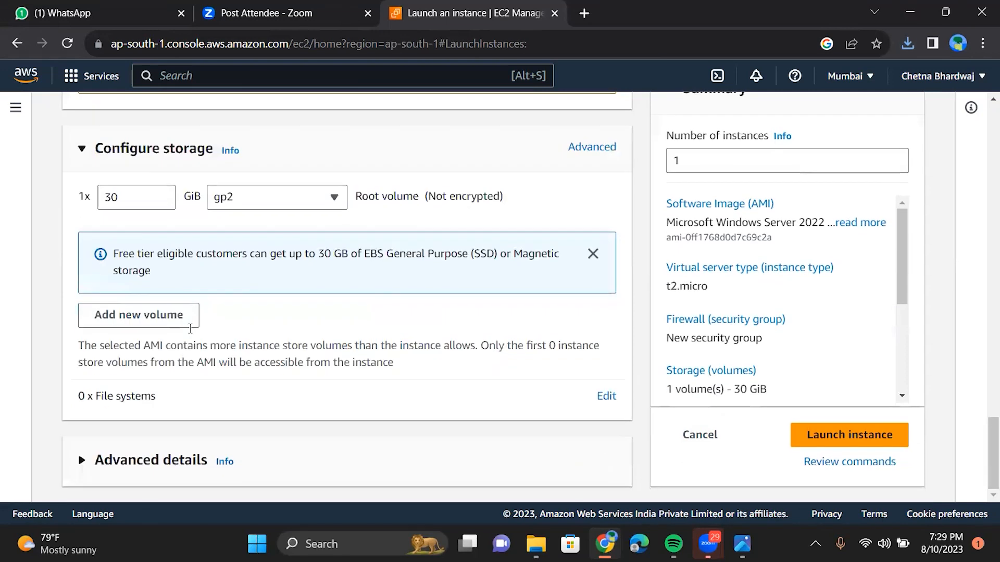
pyautogui.click(814, 448)
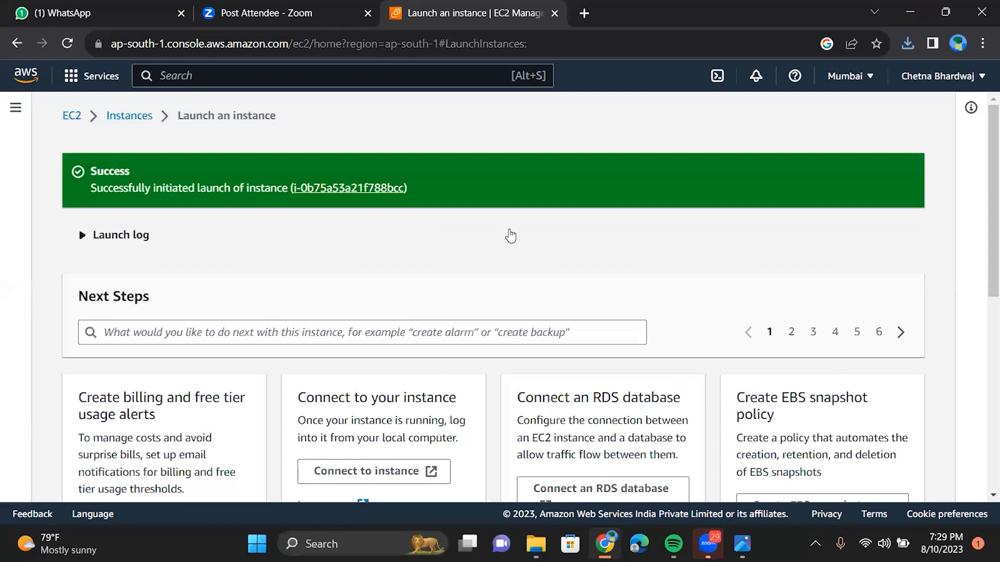
# Step: Return to the instances list, select LIN, and show its Instance state choices
pyautogui.scroll(-1, 558, 251)
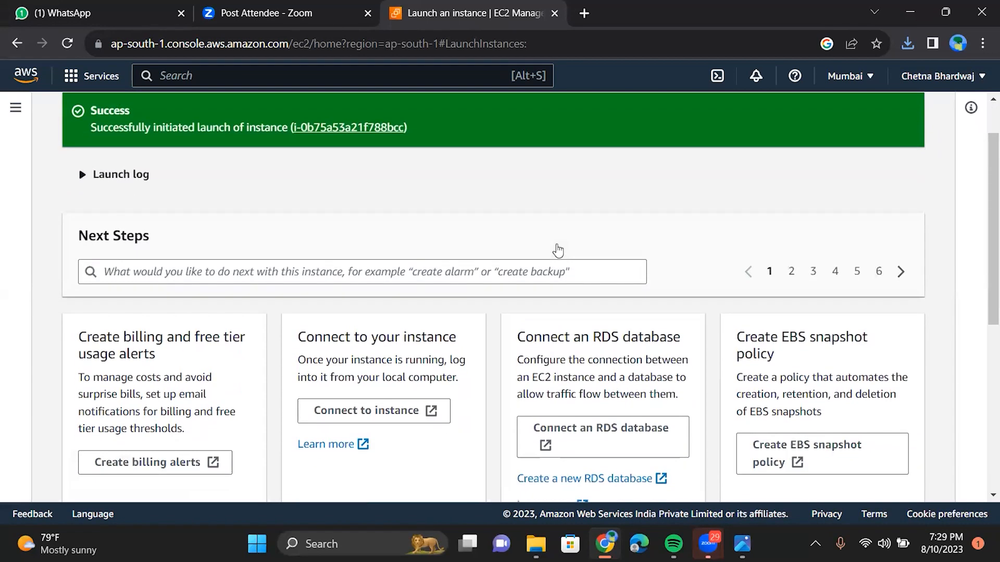
pyautogui.scroll(1, 556, 250)
pyautogui.click(145, 118)
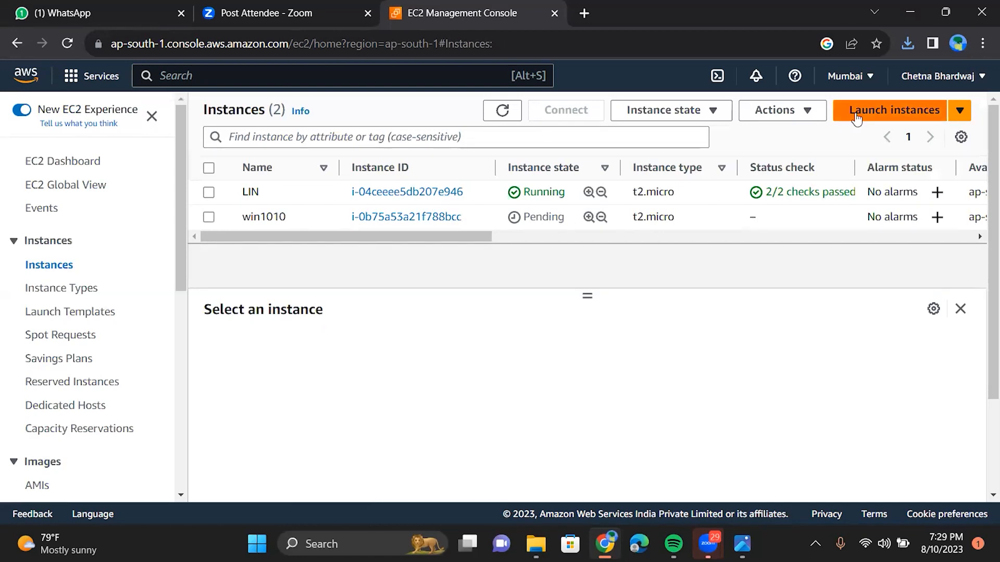
pyautogui.click(208, 193)
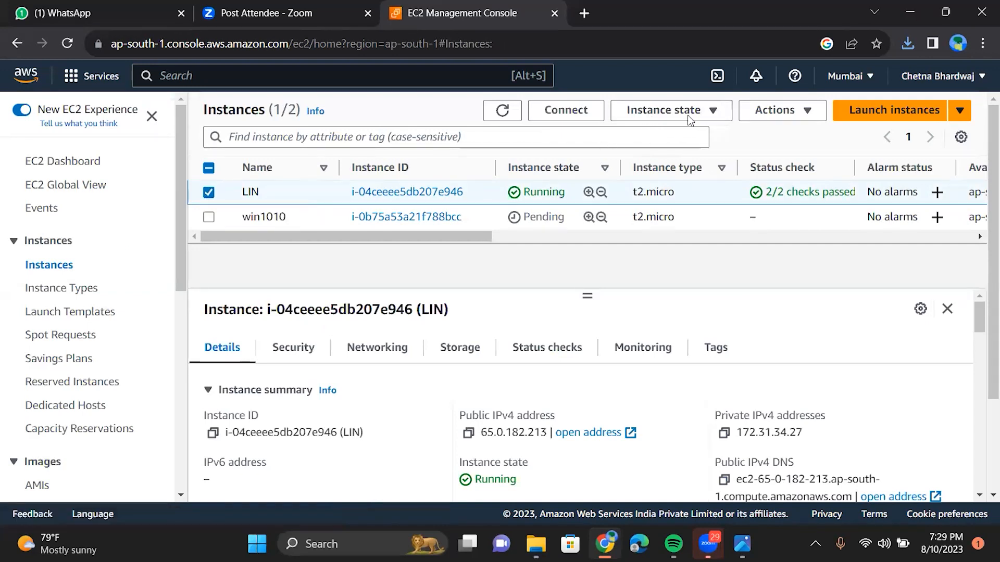
pyautogui.click(761, 112)
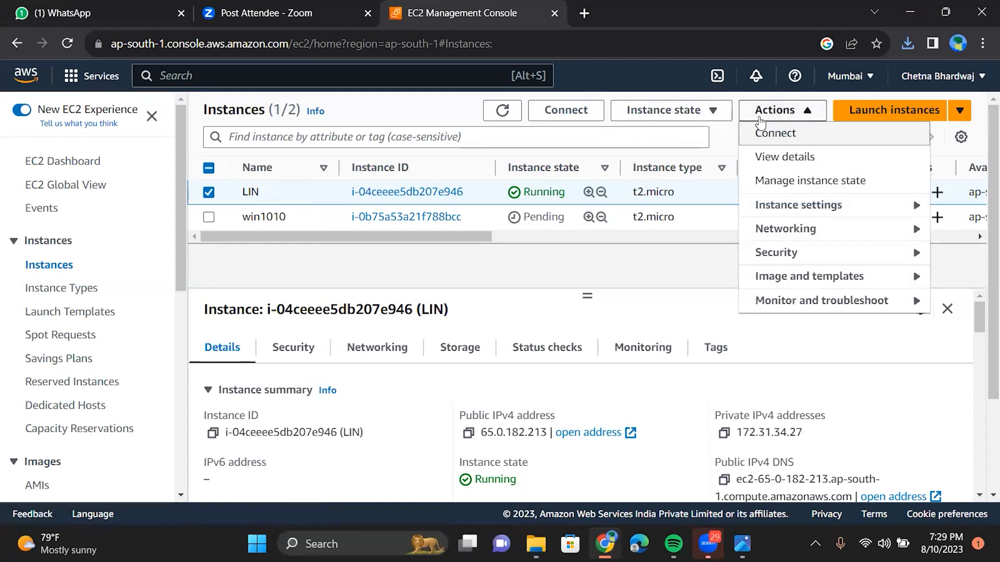
pyautogui.click(760, 115)
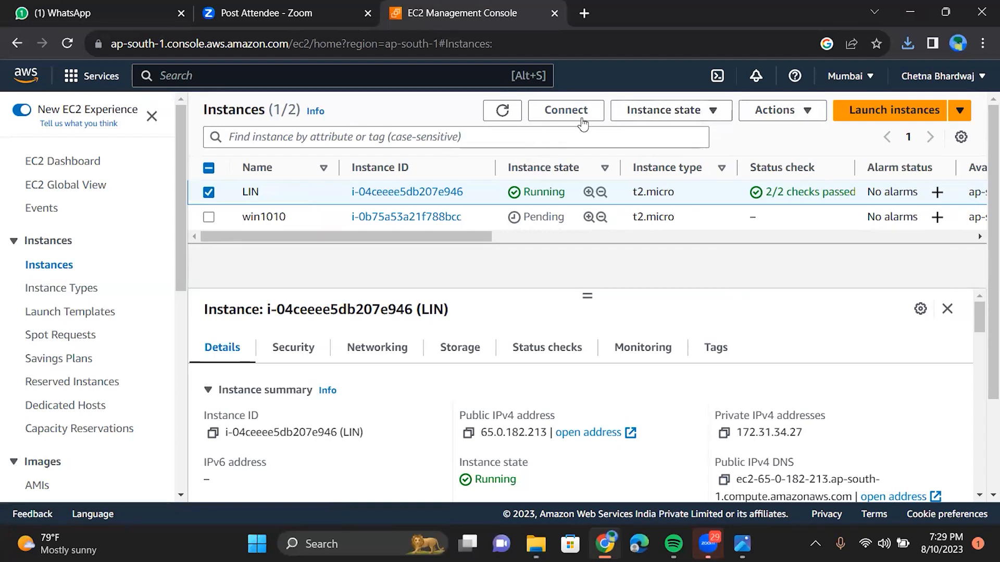
pyautogui.click(640, 116)
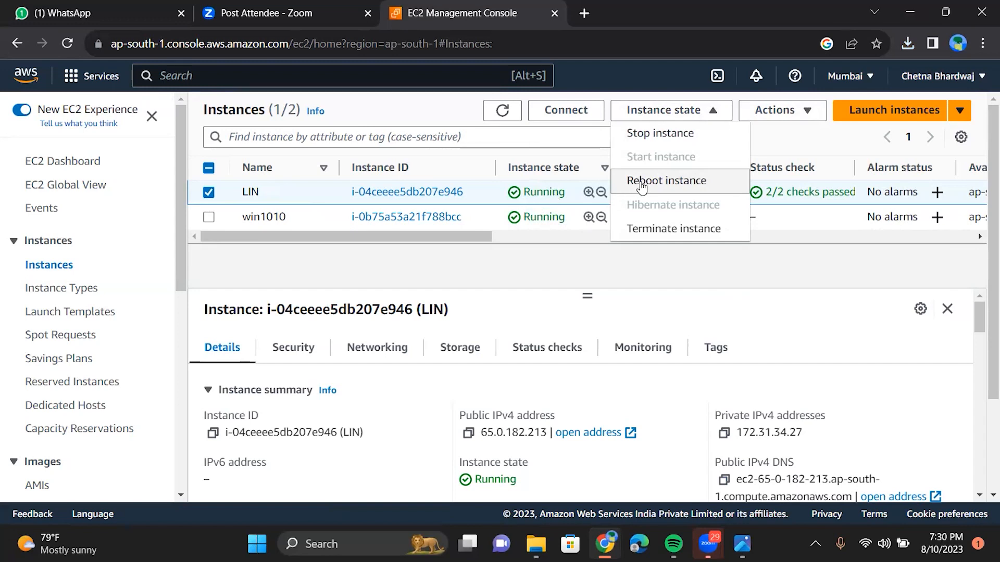
# Step: Terminate LIN, dismiss the success banner, and start another instance launch
pyautogui.click(638, 235)
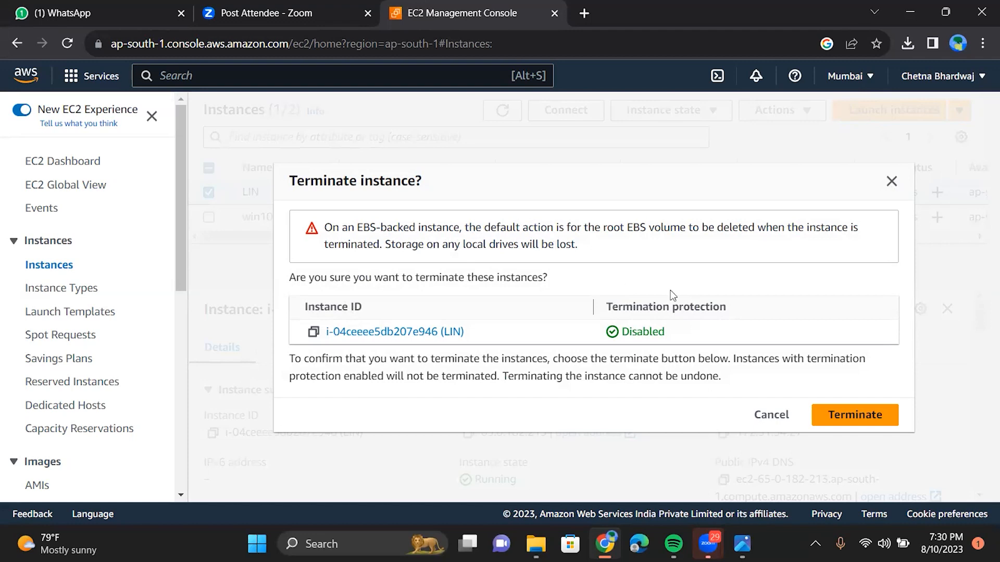
pyautogui.click(830, 415)
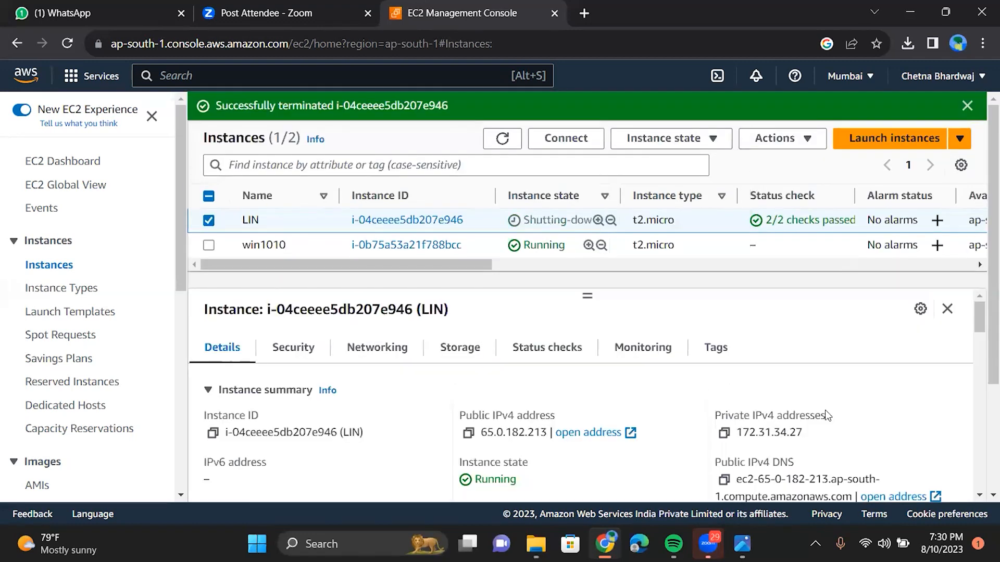
pyautogui.click(967, 106)
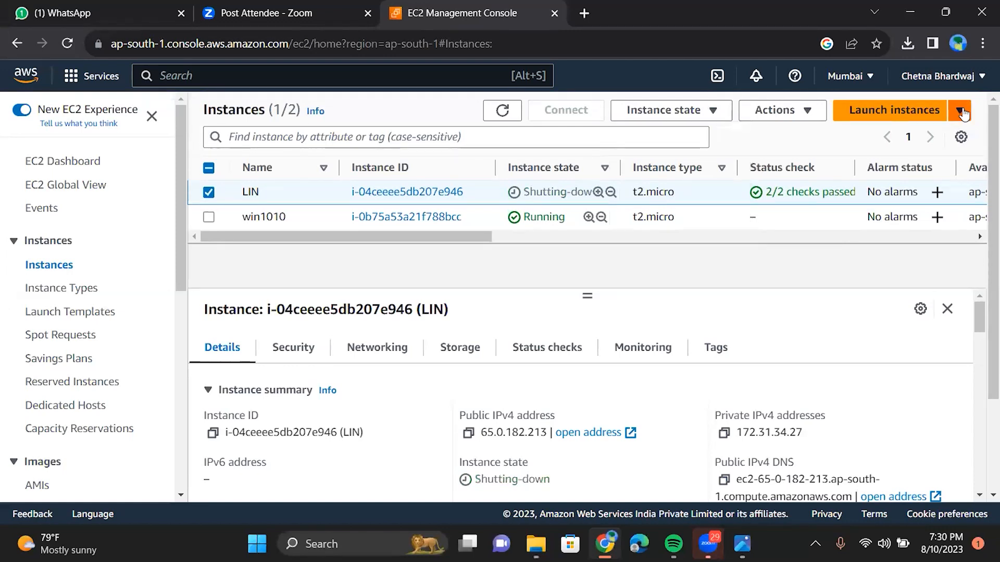
pyautogui.click(867, 118)
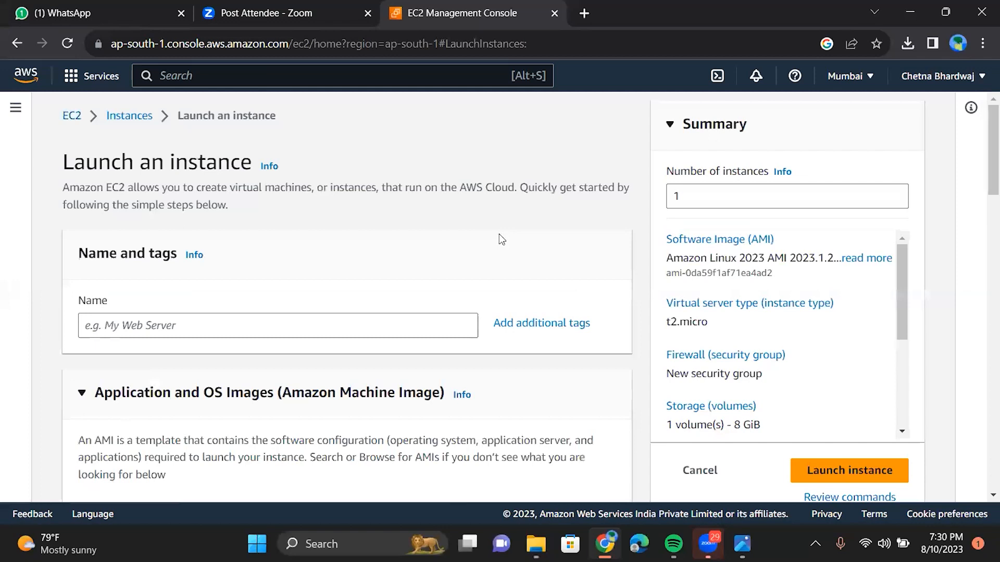
# Step: Enter linux as the instance name and select win1010 from the Key pair dropdown
pyautogui.click(301, 326)
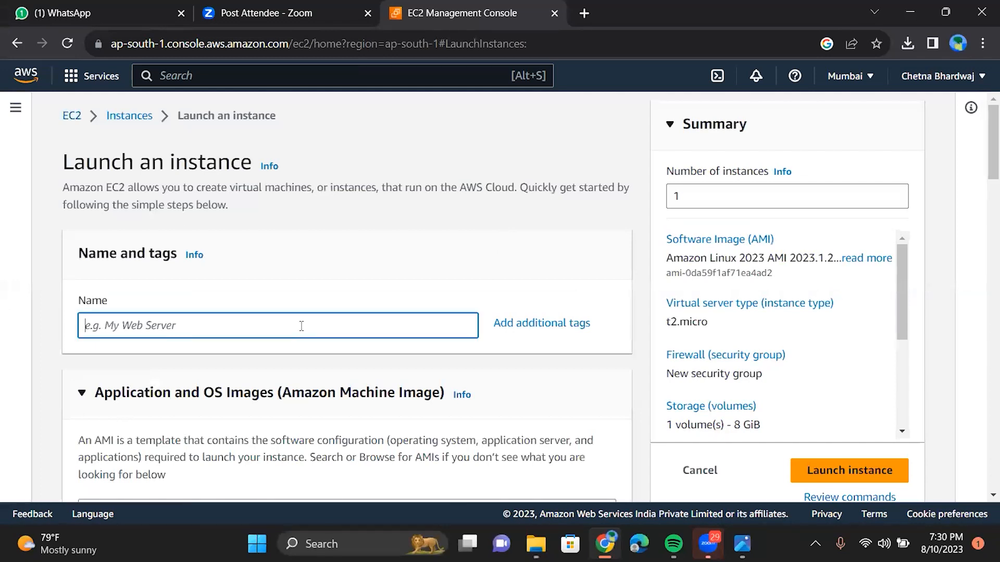
pyautogui.write('l')
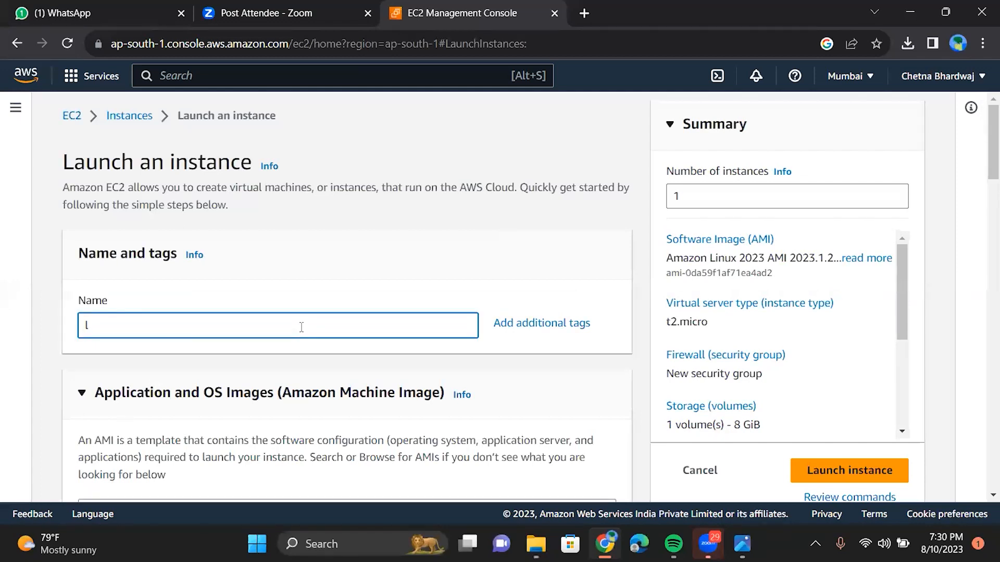
pyautogui.write('inux')
pyautogui.scroll(-6, 114, 315)
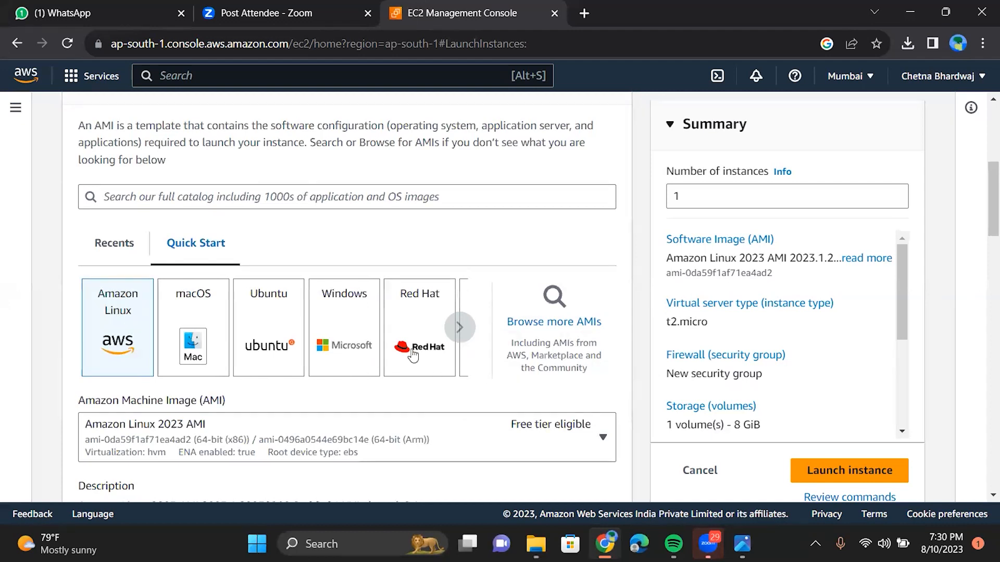
pyautogui.scroll(-5, 413, 356)
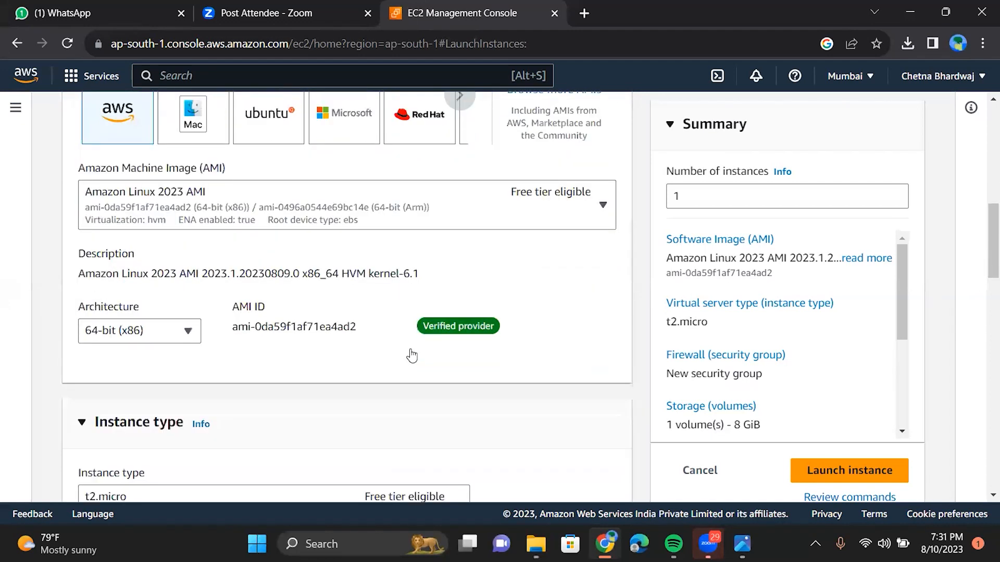
pyautogui.scroll(-10, 411, 356)
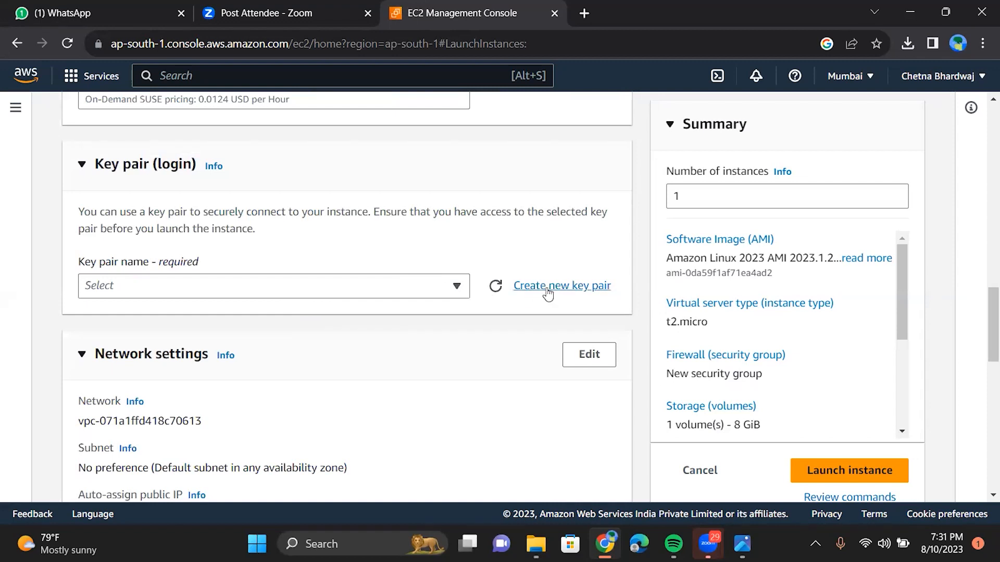
pyautogui.click(460, 293)
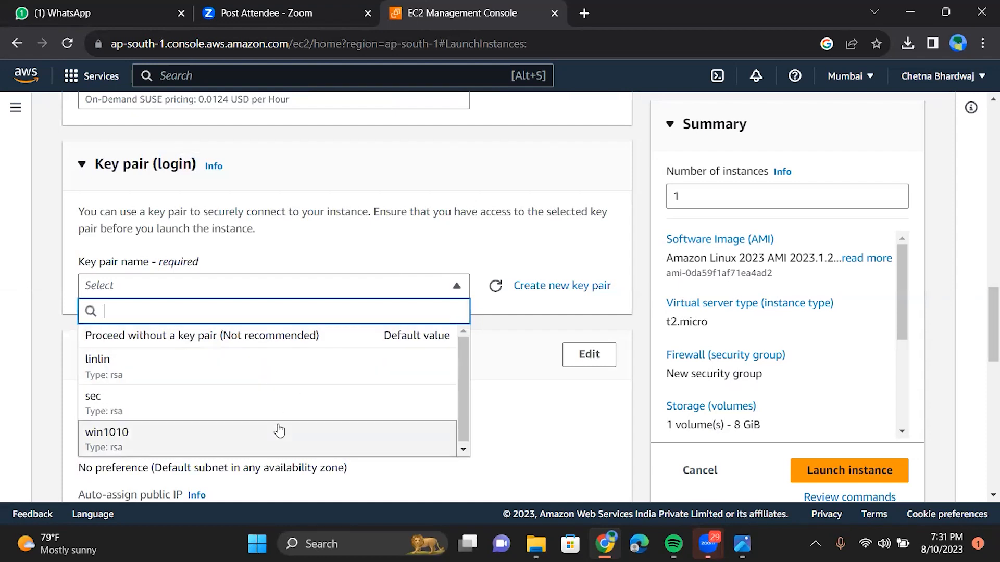
pyautogui.click(279, 436)
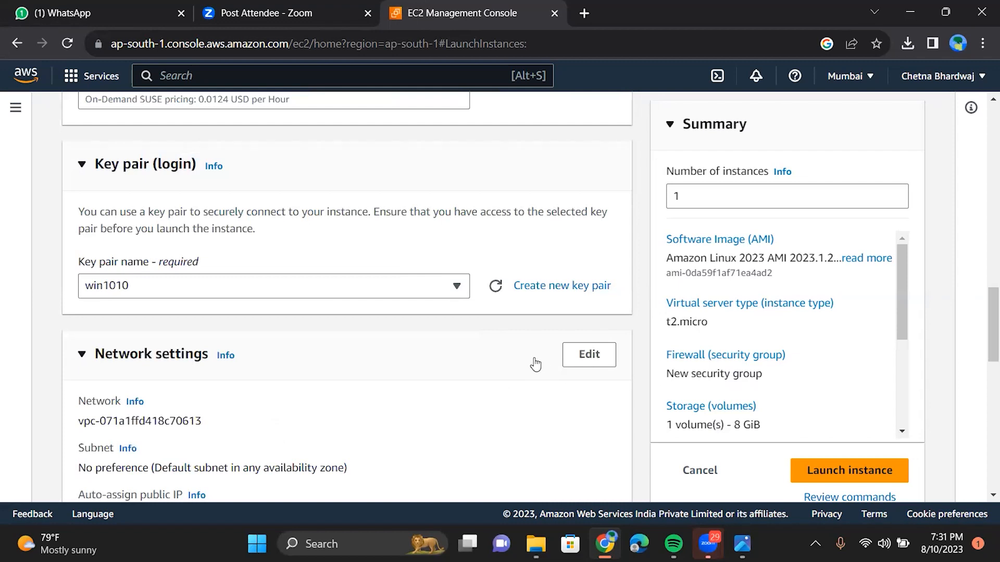
pyautogui.scroll(-1, 245, 225)
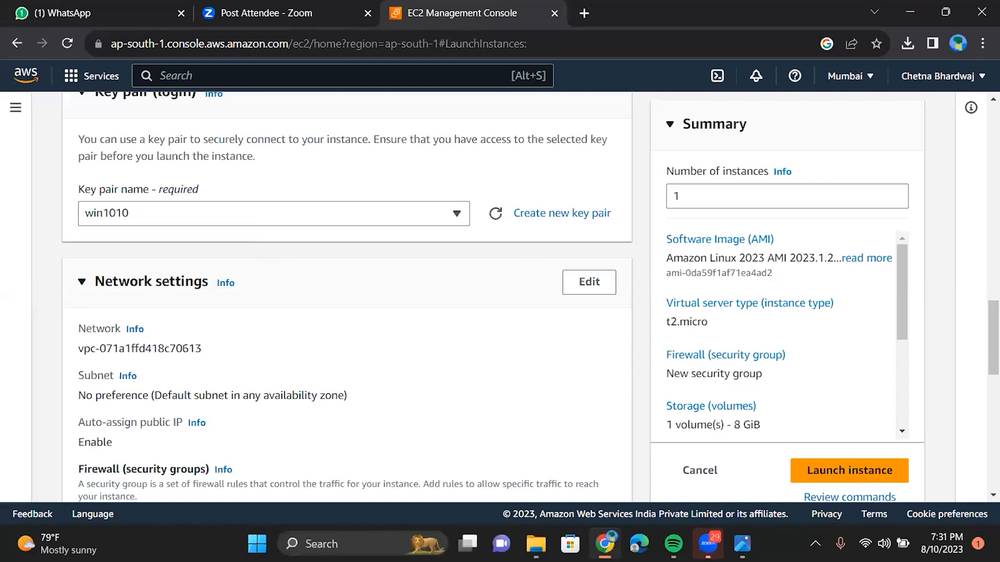
# Step: Leave win1010 selected as the key pair and display the Subnet Info help
pyautogui.scroll(-9, 271, 260)
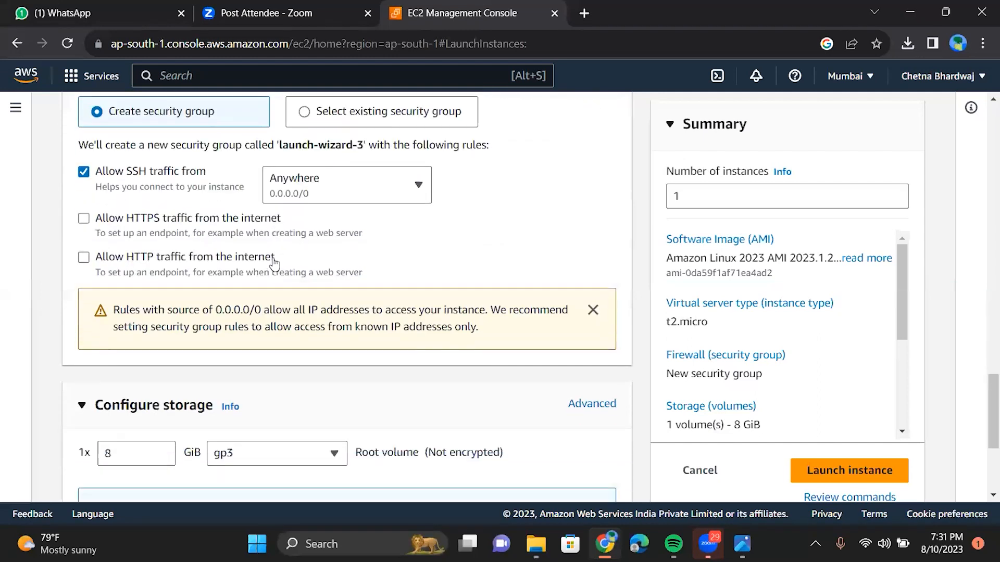
pyautogui.scroll(-1, 164, 237)
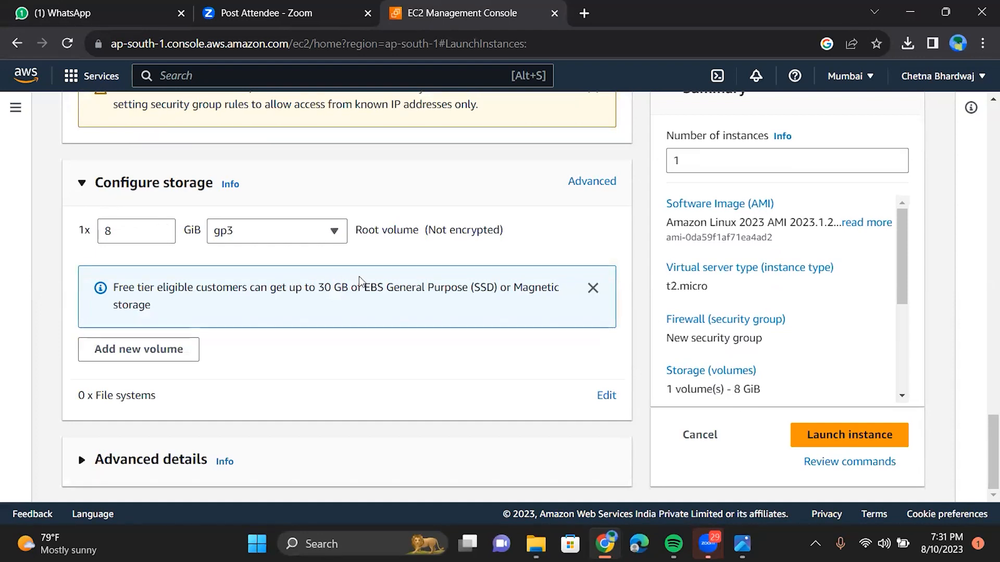
pyautogui.scroll(4, 401, 271)
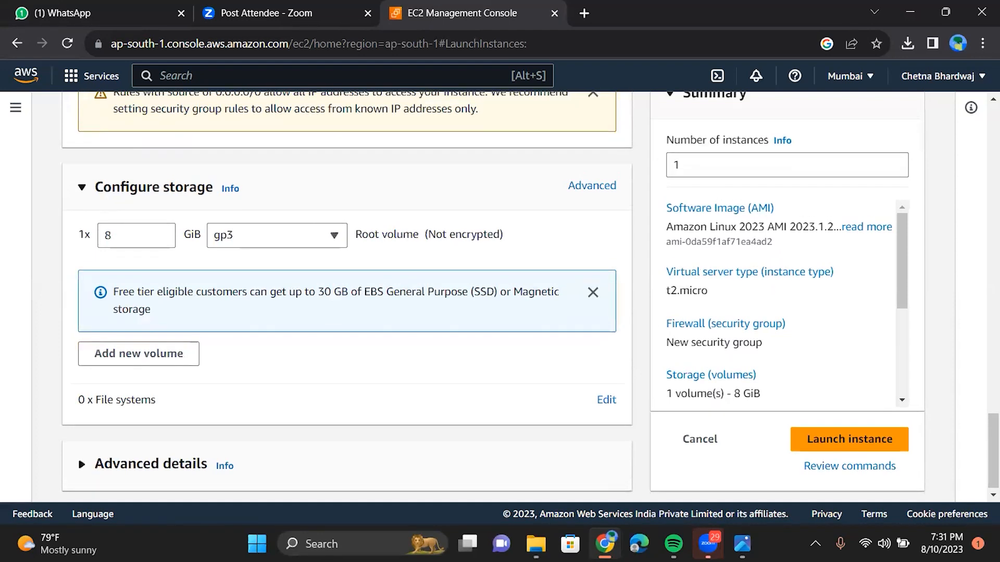
pyautogui.scroll(10, 409, 273)
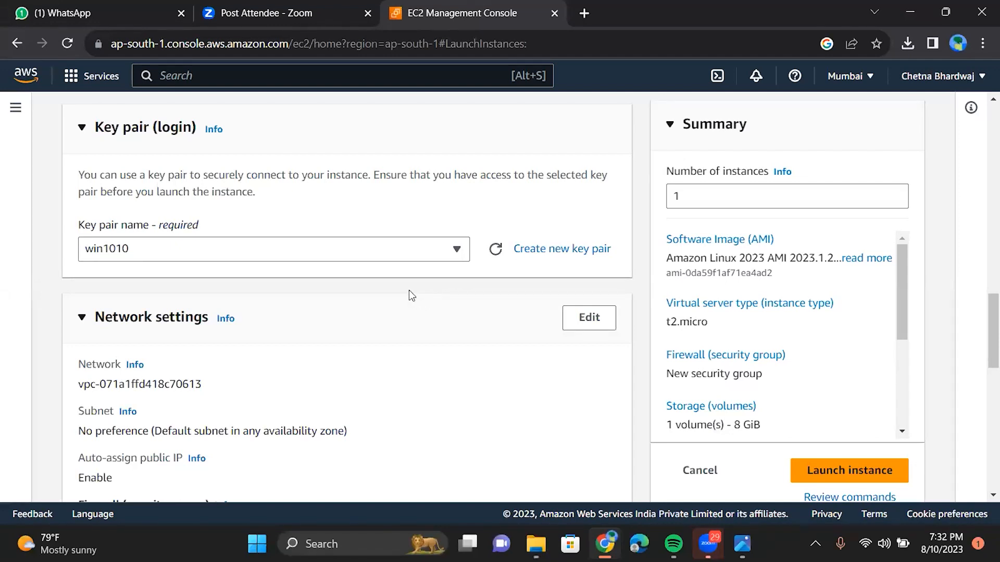
pyautogui.press('Down')
pyautogui.press('Down')
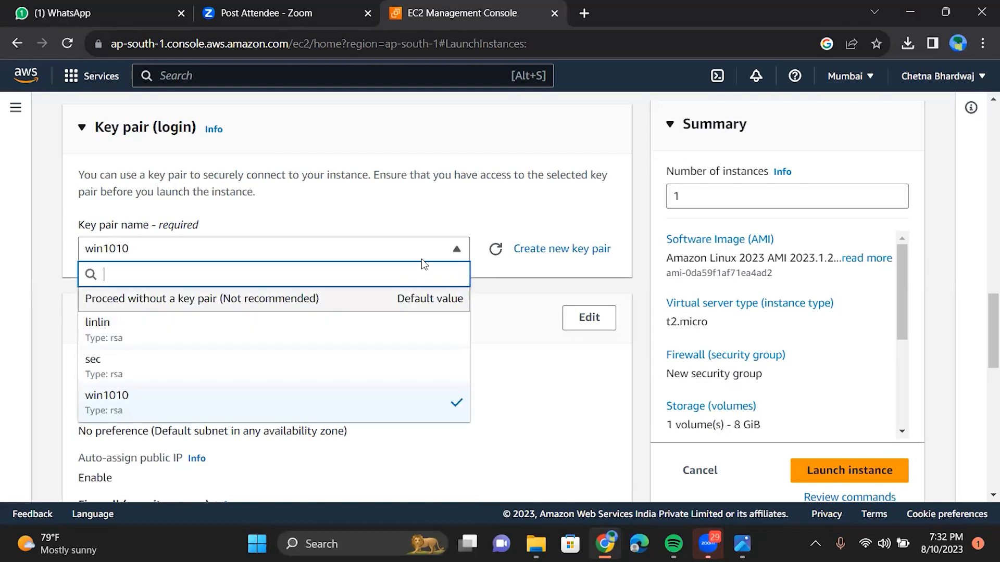
pyautogui.click(454, 251)
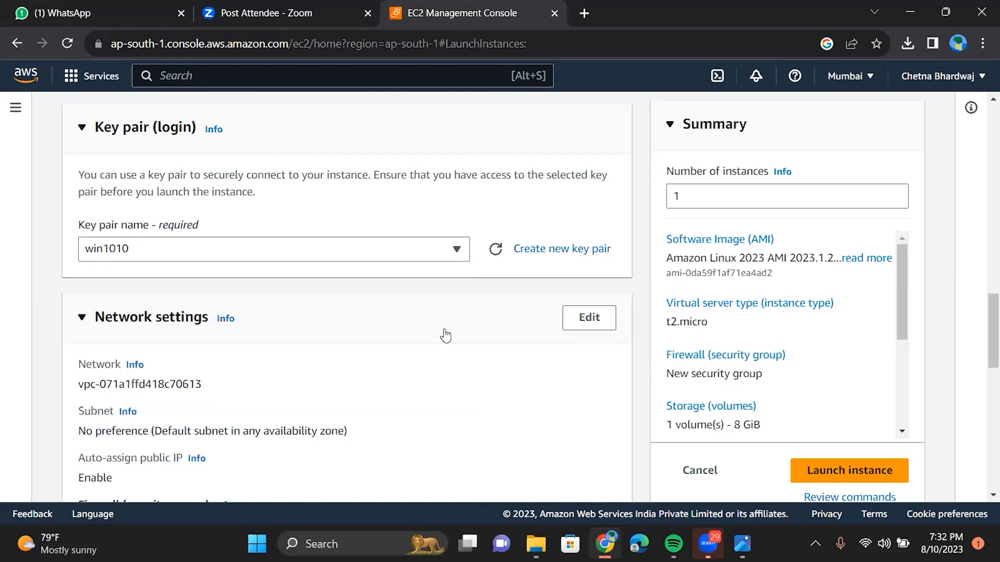
pyautogui.click(456, 251)
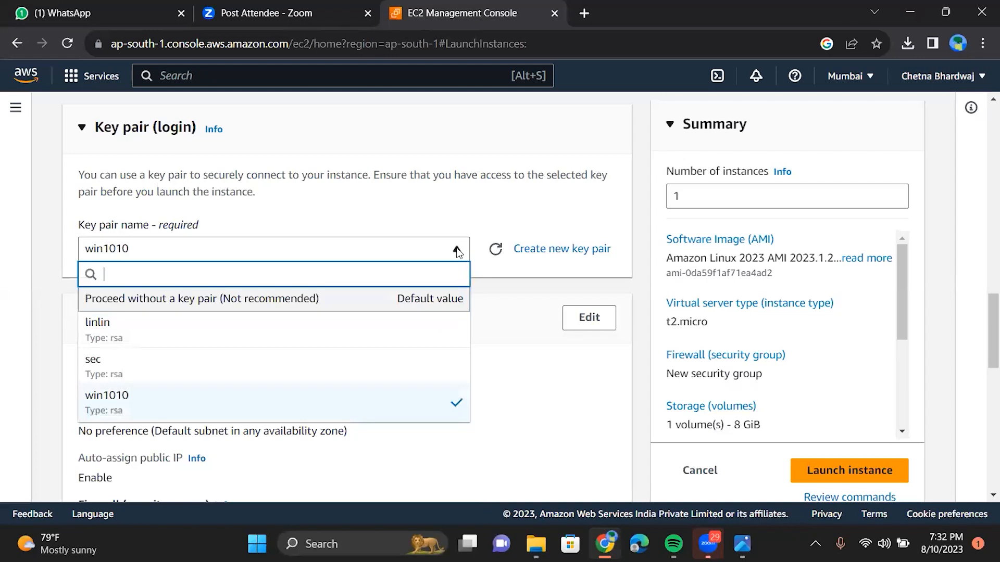
pyautogui.click(457, 252)
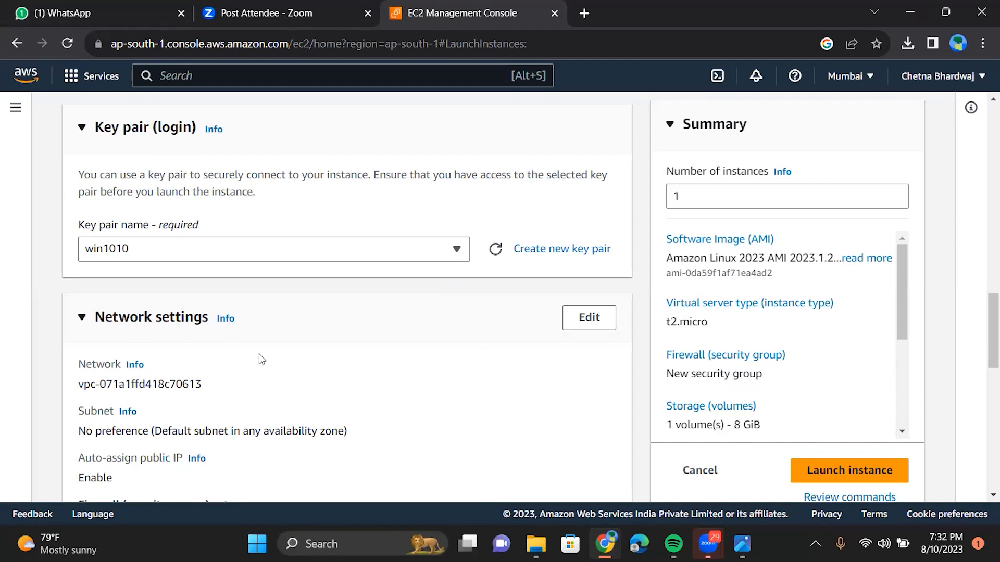
pyautogui.click(127, 415)
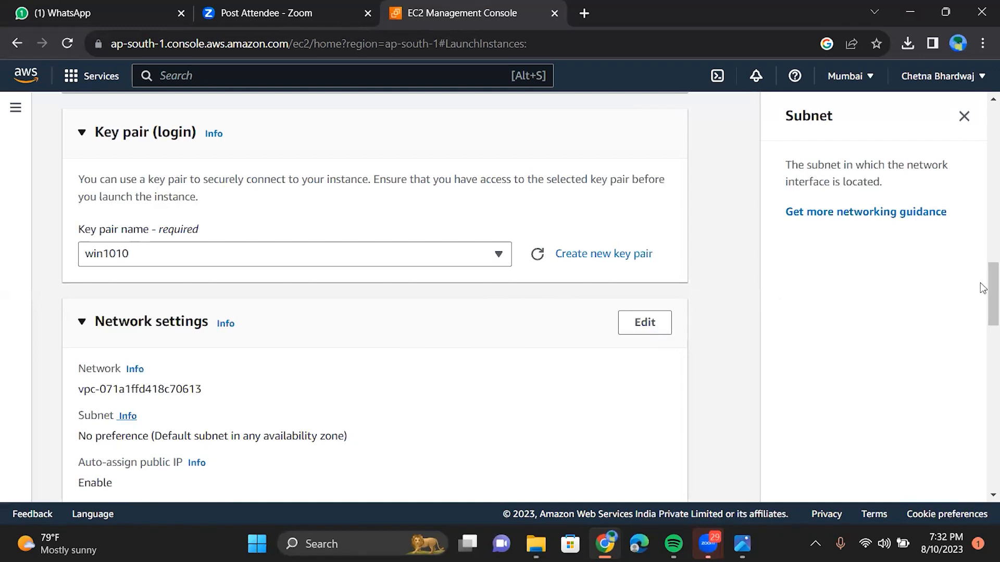
pyautogui.moveTo(983, 311); pyautogui.dragTo(982, 346)
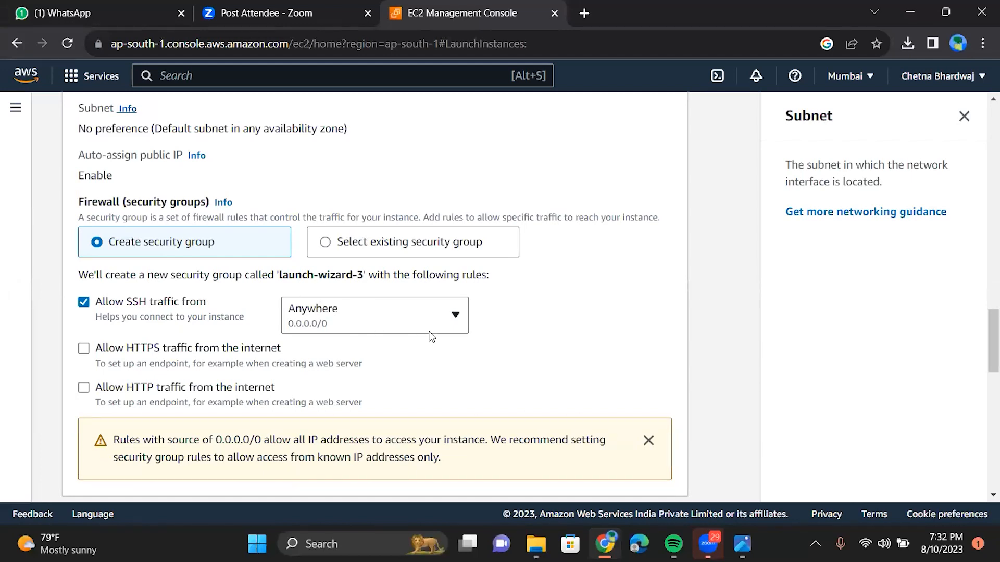
pyautogui.moveTo(982, 338); pyautogui.dragTo(983, 300)
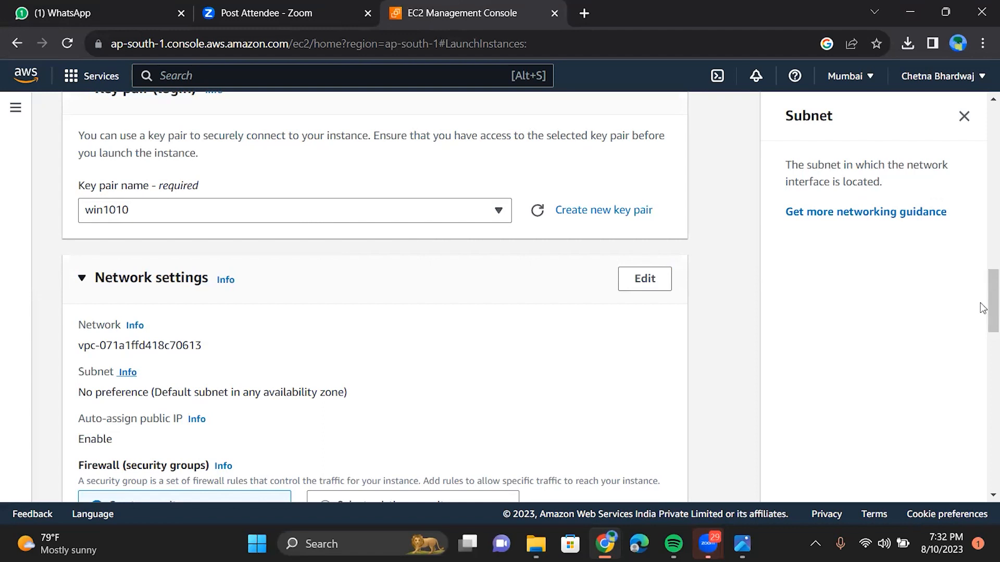
pyautogui.scroll(-2, 983, 331)
pyautogui.scroll(-6, 982, 333)
pyautogui.scroll(-8, 982, 386)
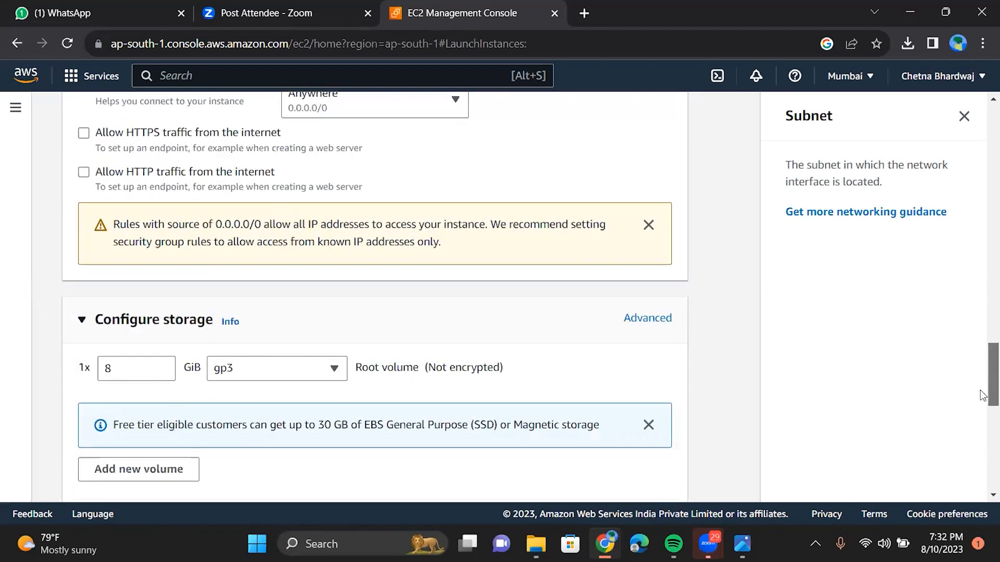
pyautogui.scroll(4, 983, 445)
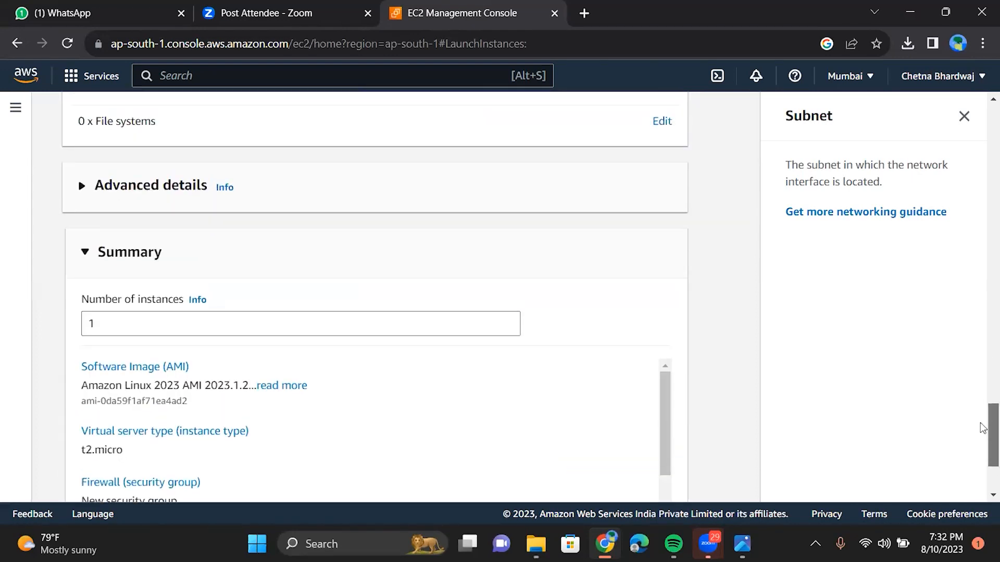
pyautogui.scroll(-1, 983, 411)
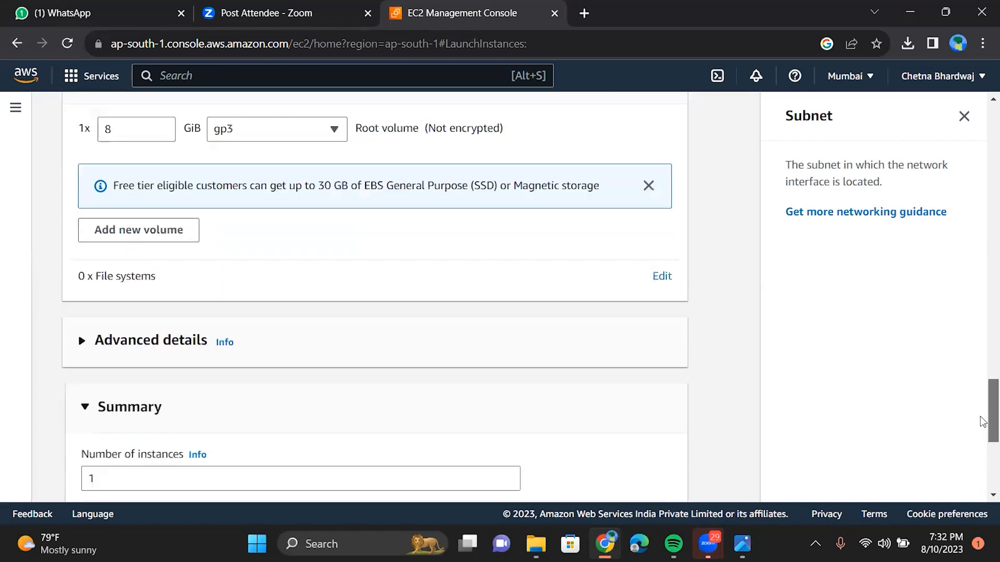
pyautogui.scroll(2, 594, 260)
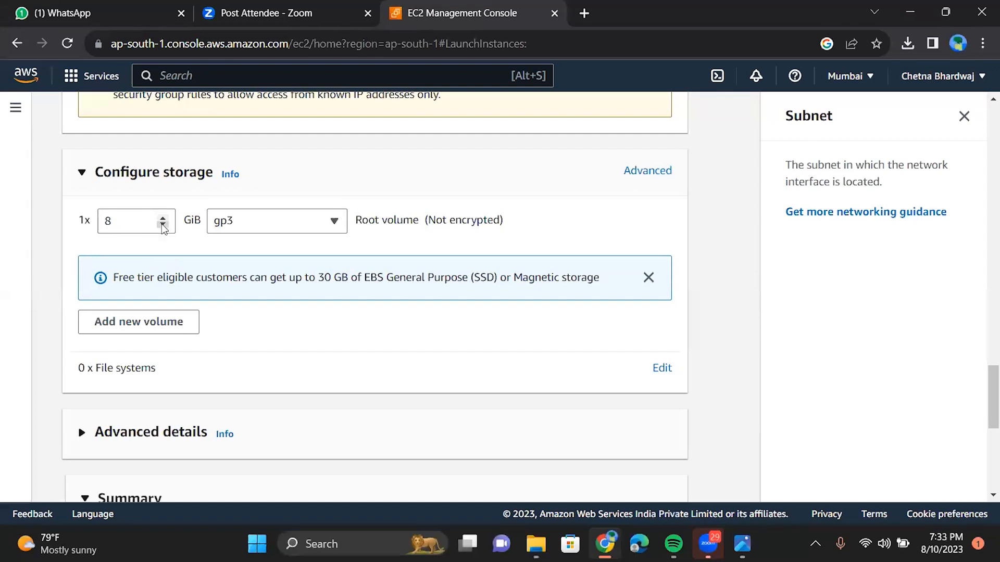
# Step: Set the root volume size to 10 GiB
pyautogui.click(163, 227)
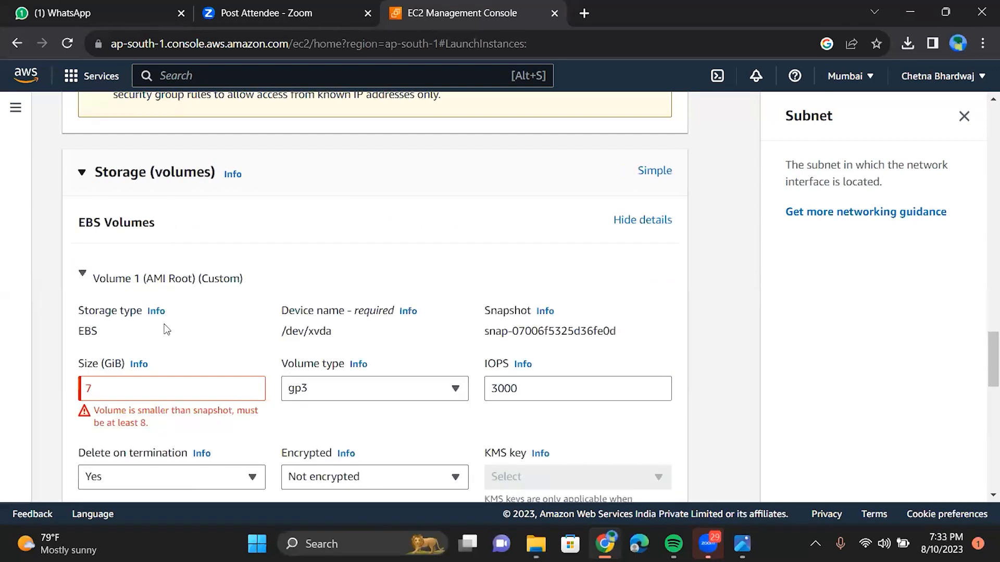
pyautogui.scroll(-3, 166, 329)
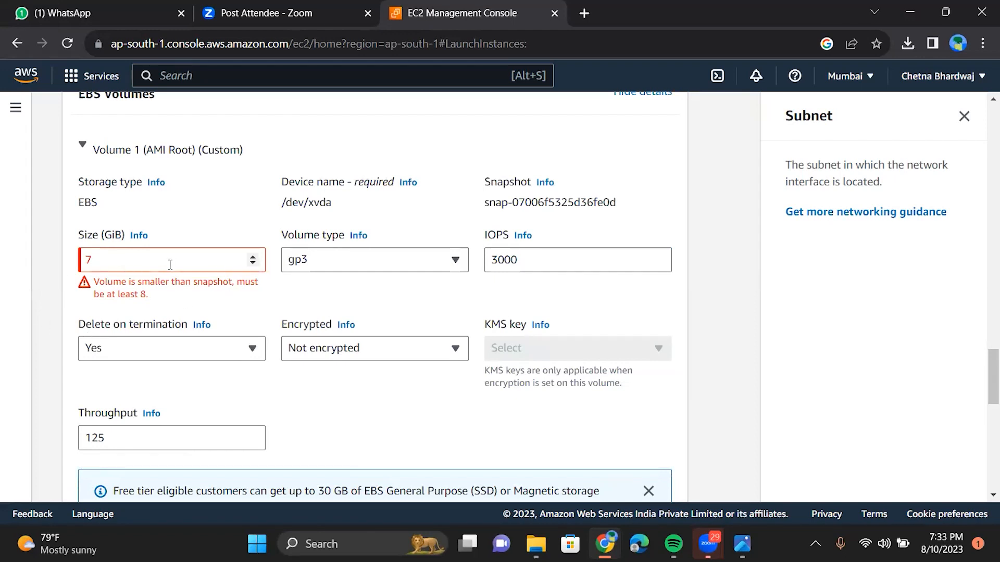
pyautogui.click(253, 258)
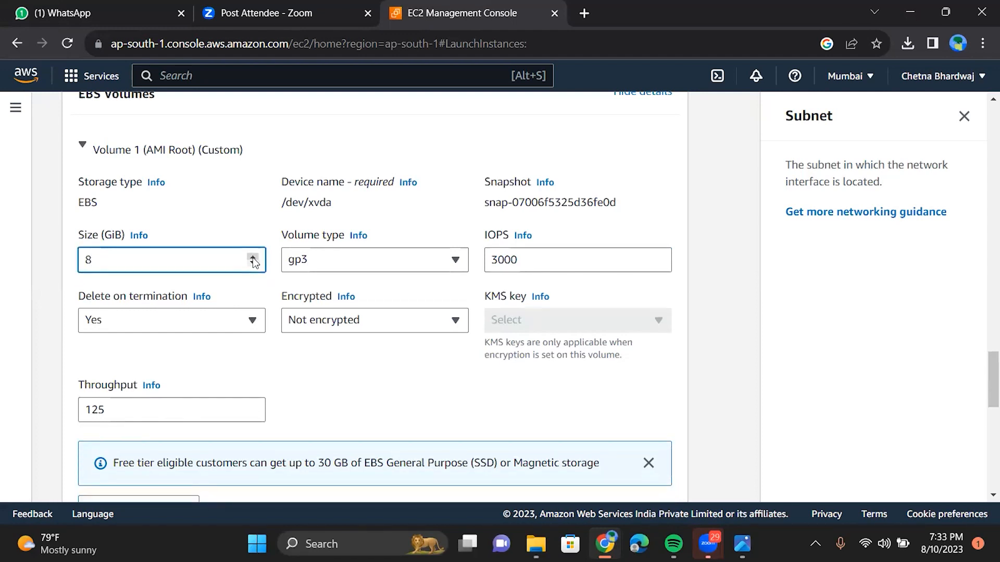
pyautogui.click(253, 258)
pyautogui.click(253, 258)
# Step: Launch the new Linux instance from the Summary panel
pyautogui.scroll(-5, 536, 289)
pyautogui.scroll(-6, 536, 289)
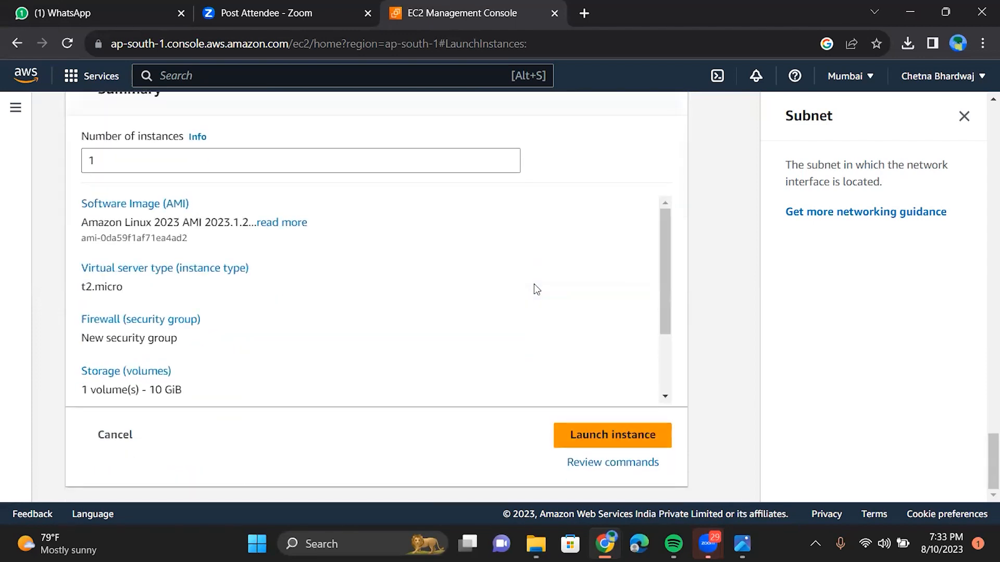
pyautogui.click(624, 449)
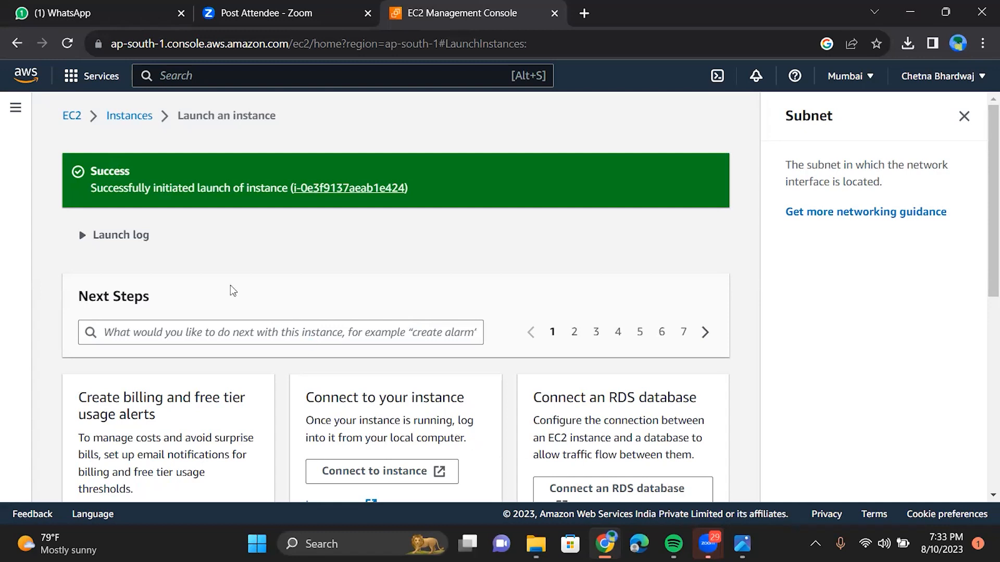
# Step: Return to the Instances list from the launch Success banner
pyautogui.click(128, 115)
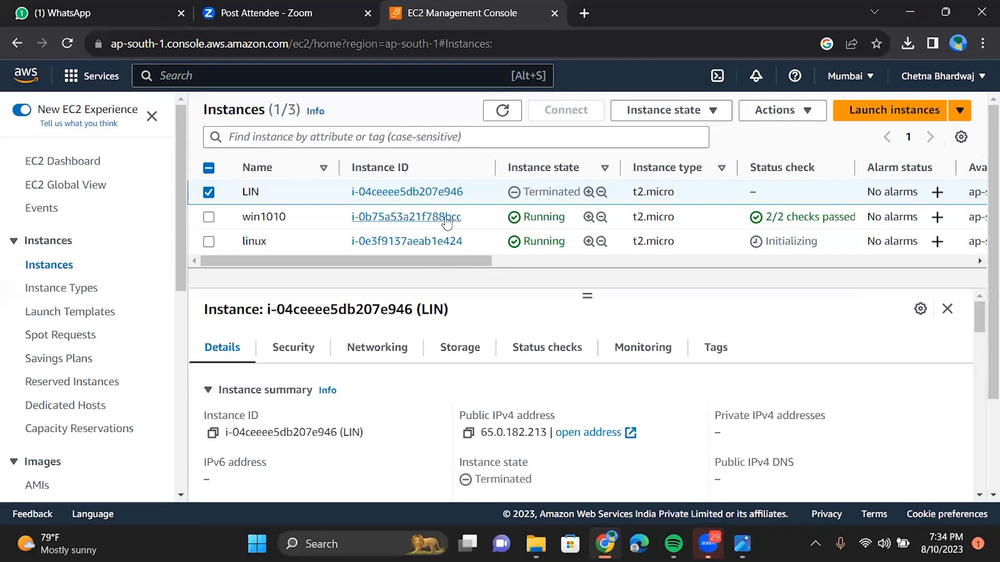
# Step: Select only the linux instance, deselecting the terminated LIN, to show its details
pyautogui.click(209, 242)
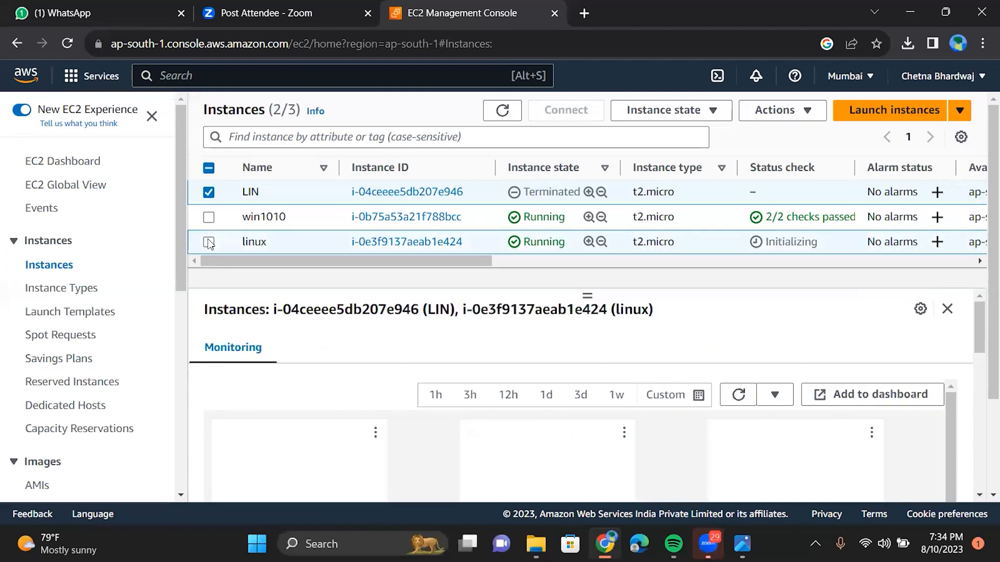
pyautogui.click(209, 243)
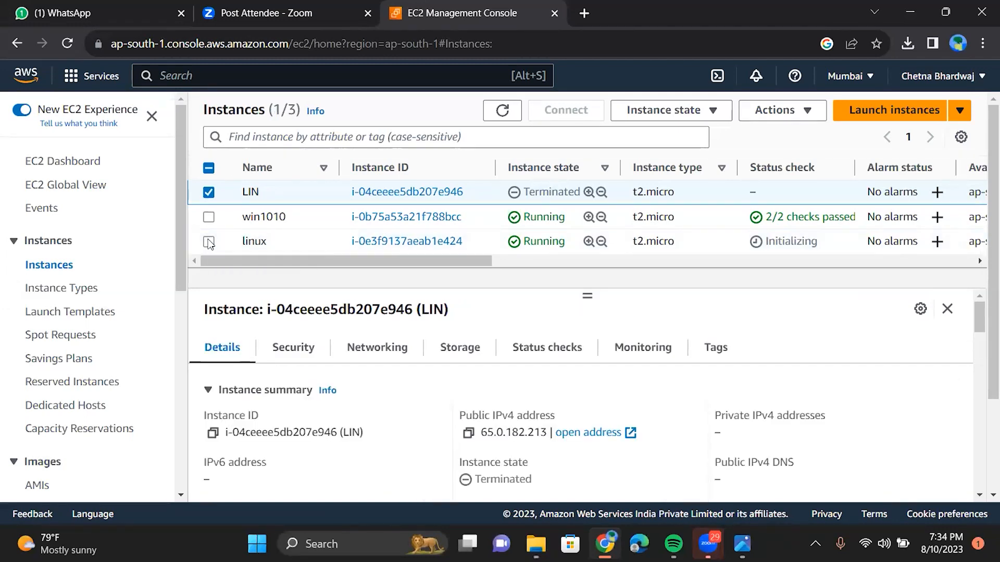
pyautogui.click(209, 243)
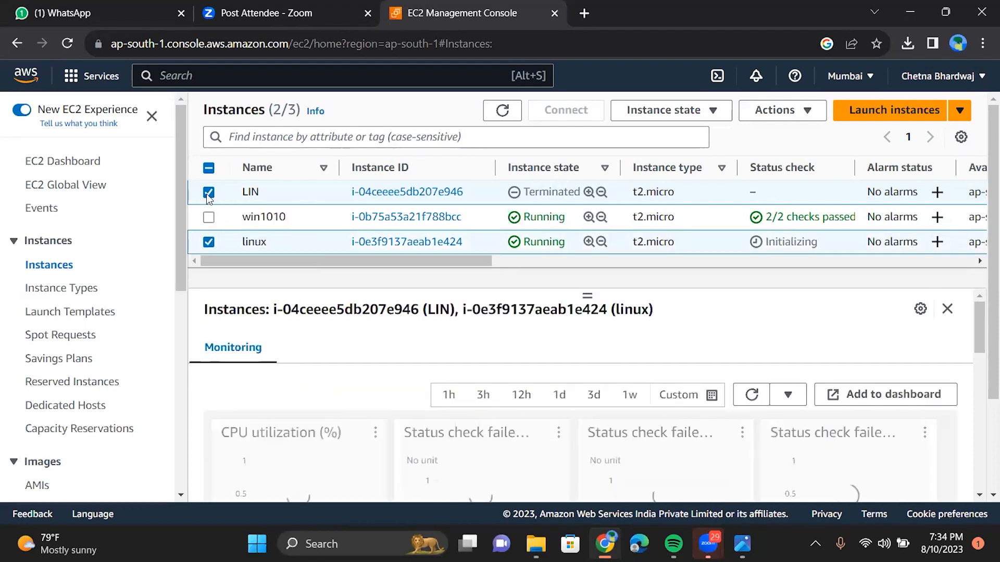
pyautogui.click(208, 193)
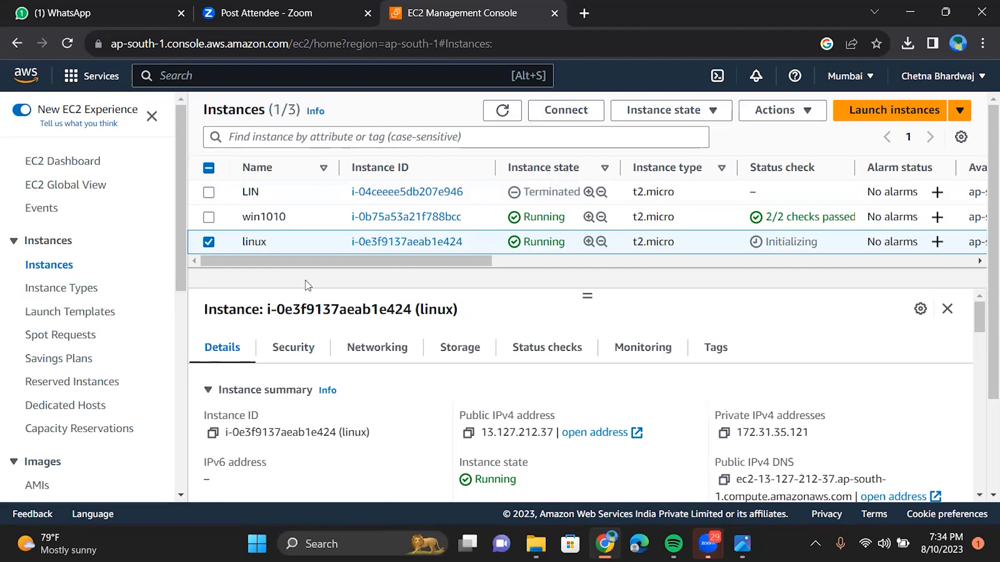
# Step: Connect to the linux instance through EC2 Instance Connect as ec2-user
pyautogui.click(577, 111)
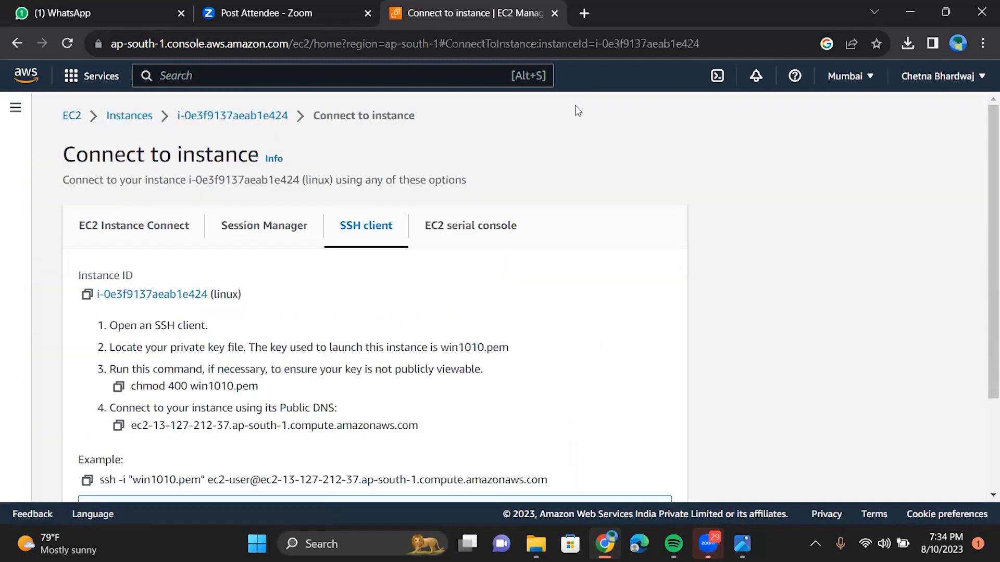
pyautogui.scroll(-3, 375, 297)
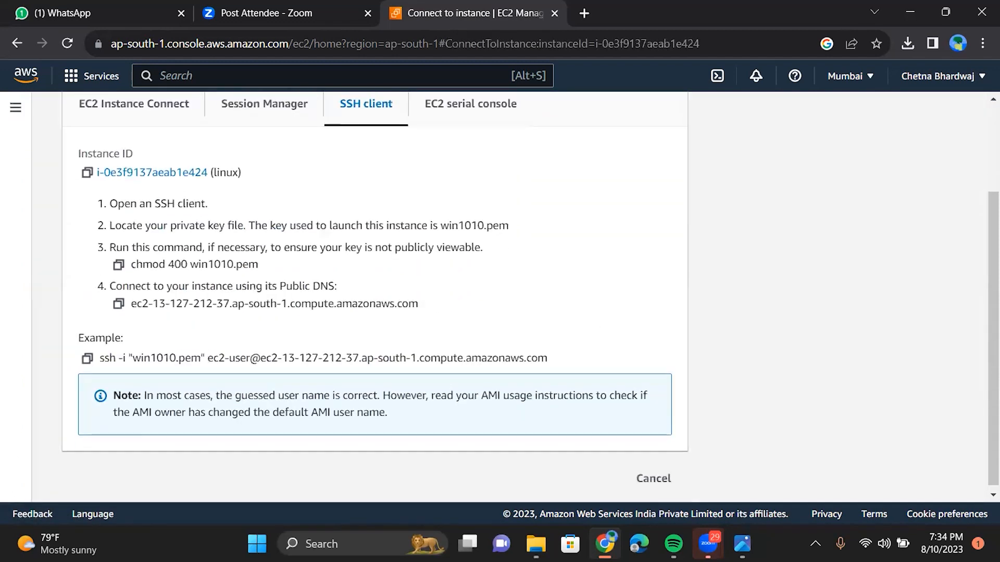
pyautogui.scroll(3, 375, 296)
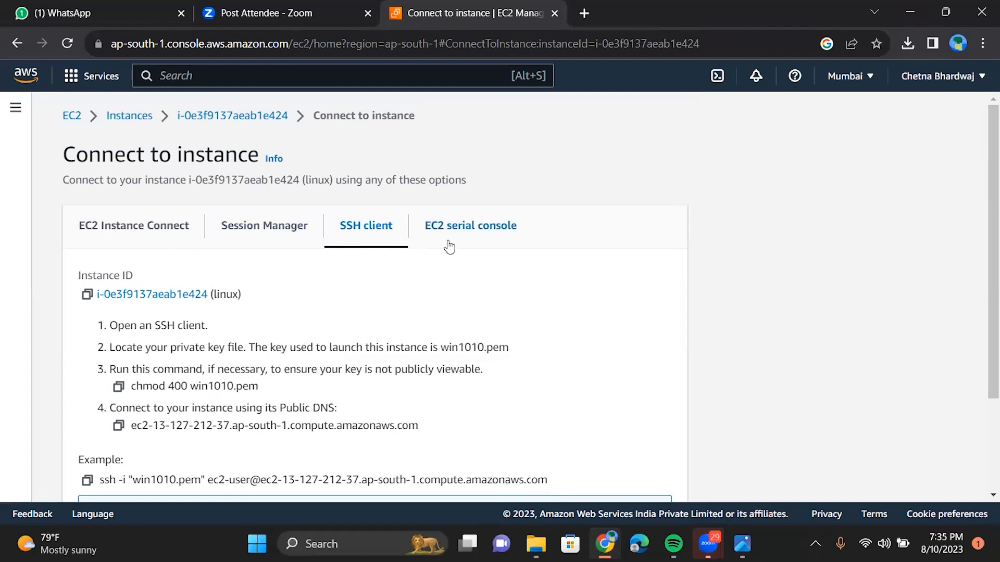
pyautogui.click(139, 245)
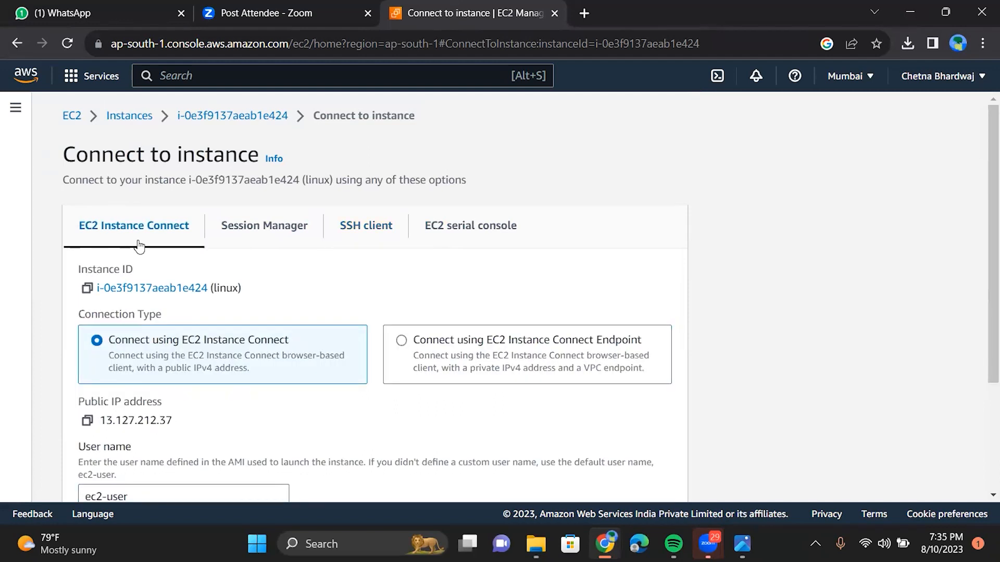
pyautogui.scroll(-2, 139, 244)
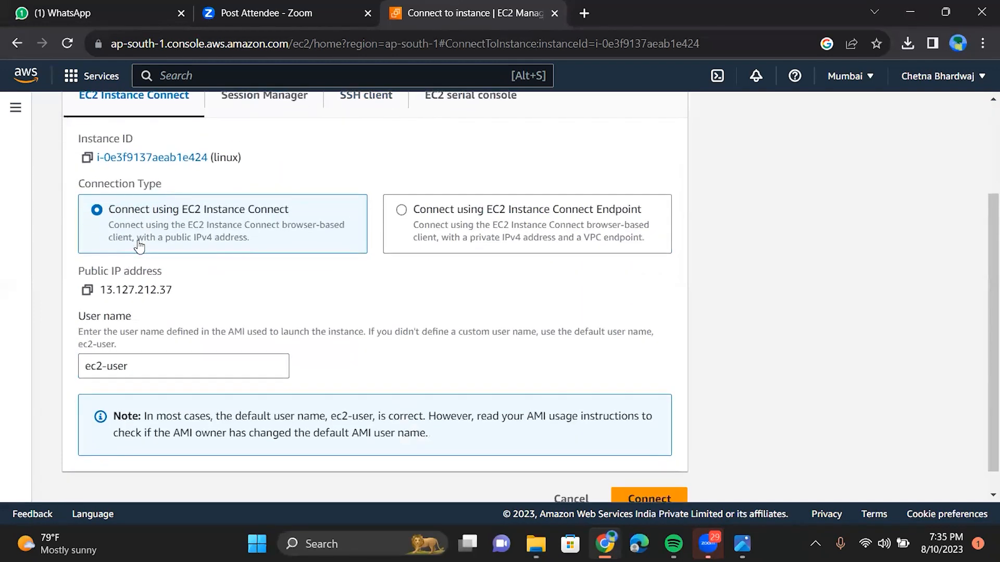
pyautogui.scroll(1, 139, 244)
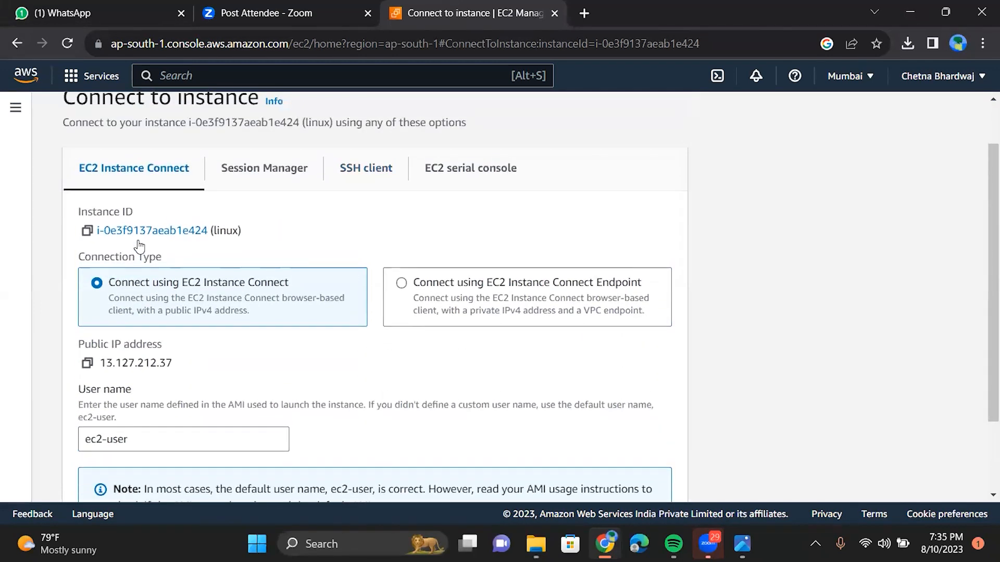
pyautogui.scroll(-2, 139, 245)
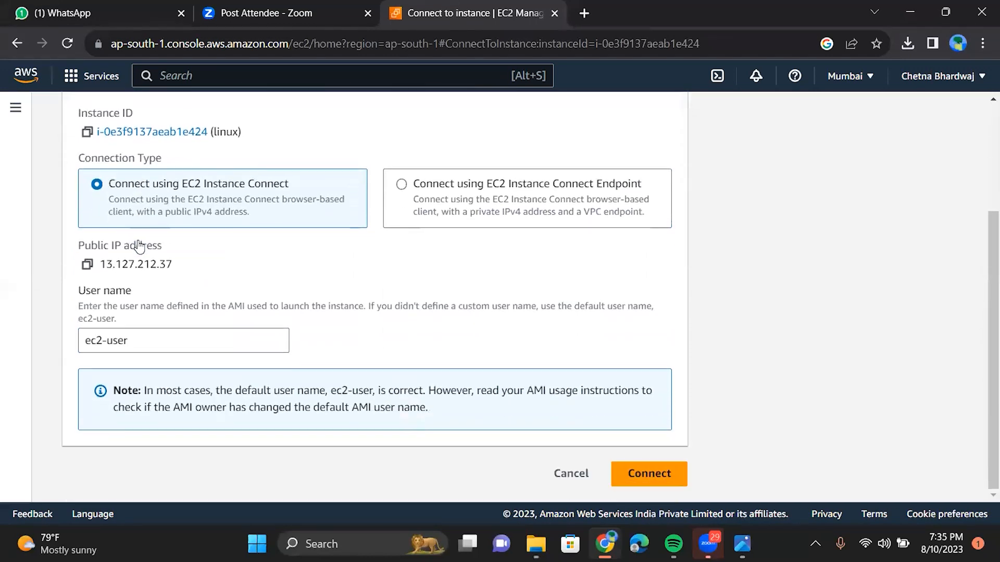
pyautogui.scroll(2, 427, 296)
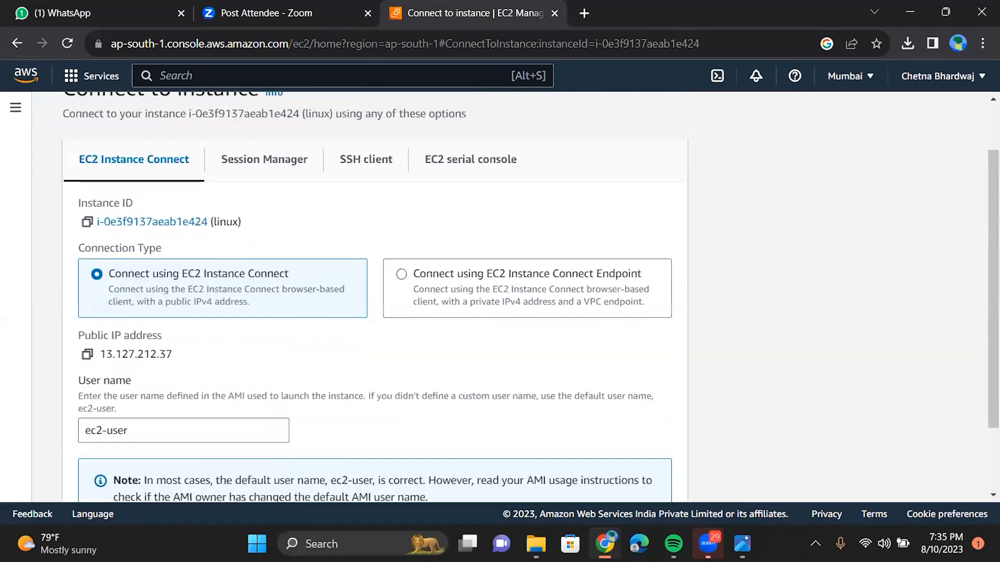
pyautogui.scroll(-2, 523, 341)
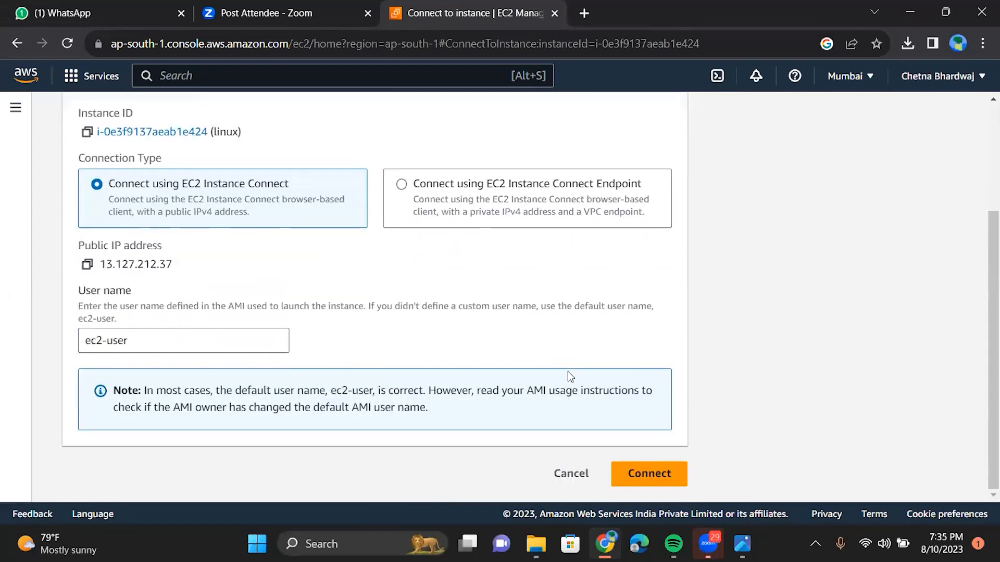
pyautogui.scroll(2, 657, 459)
pyautogui.scroll(-2, 657, 460)
pyautogui.click(636, 484)
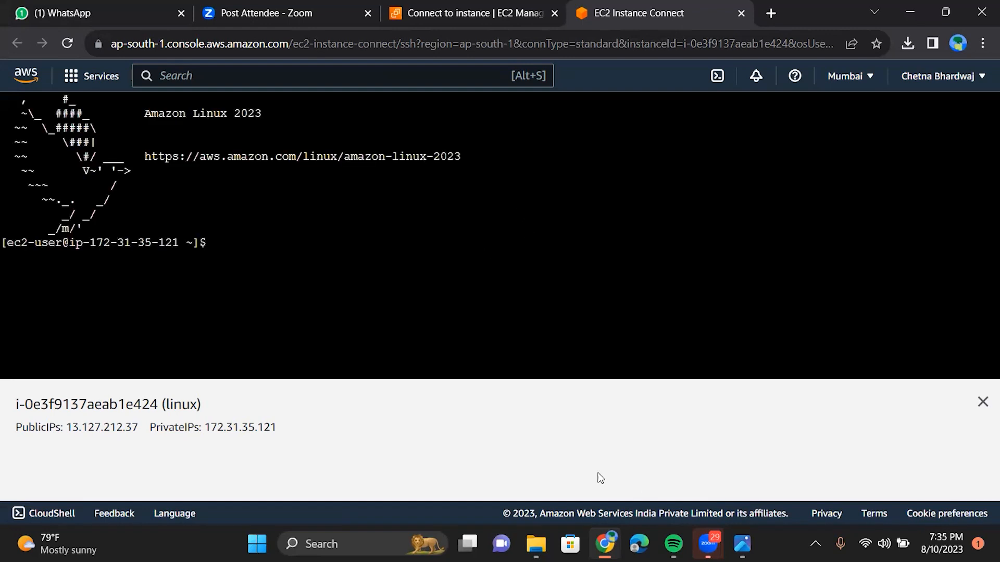
# Step: Run ping 8.8.8.8 in the linux terminal, then close the terminal session
pyautogui.click(235, 258)
pyautogui.write('ping 8.8.8.8')
pyautogui.press('Return')
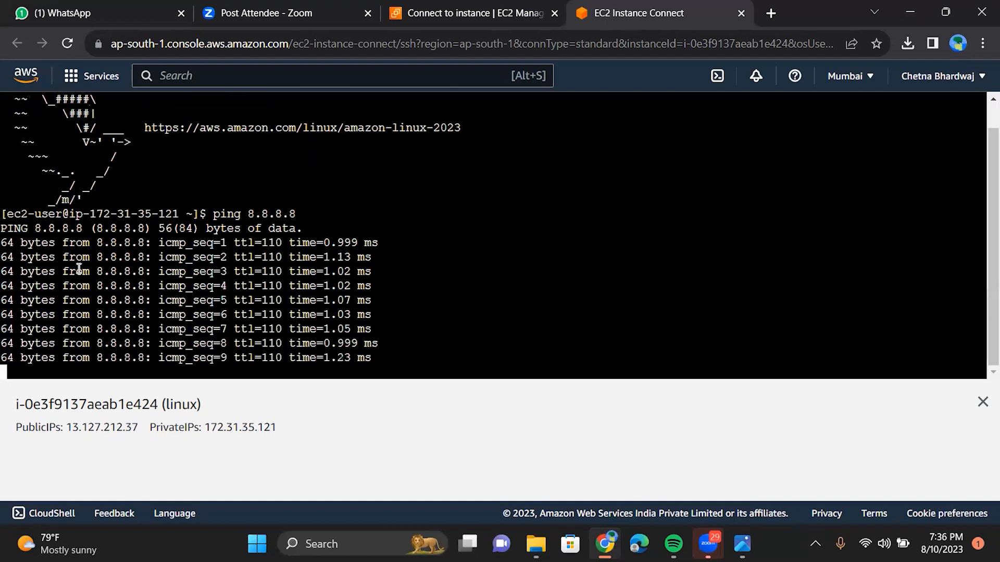
pyautogui.click(741, 16)
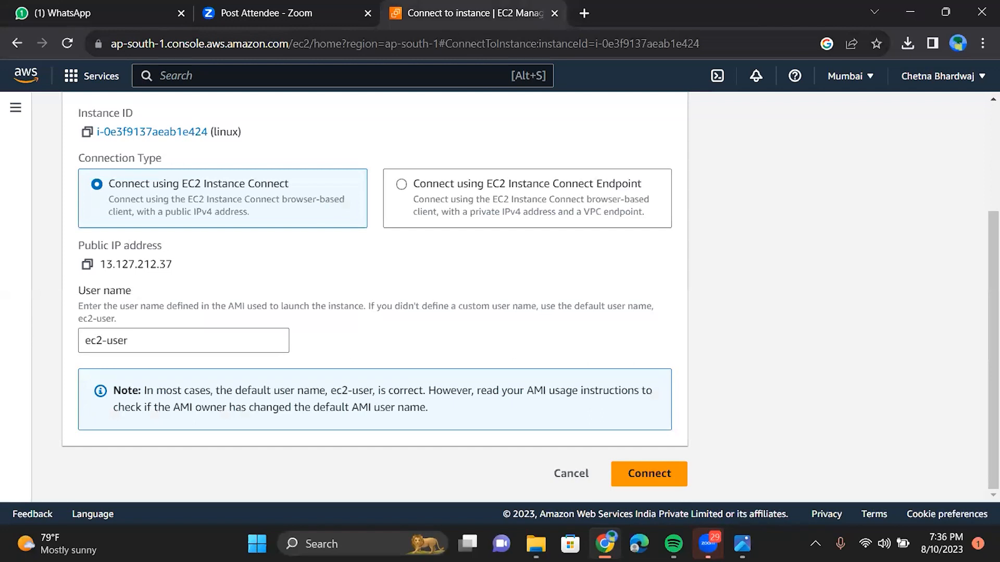
# Step: Review the SSH client connection instructions, then return to the Instances list
pyautogui.scroll(3, 333, 196)
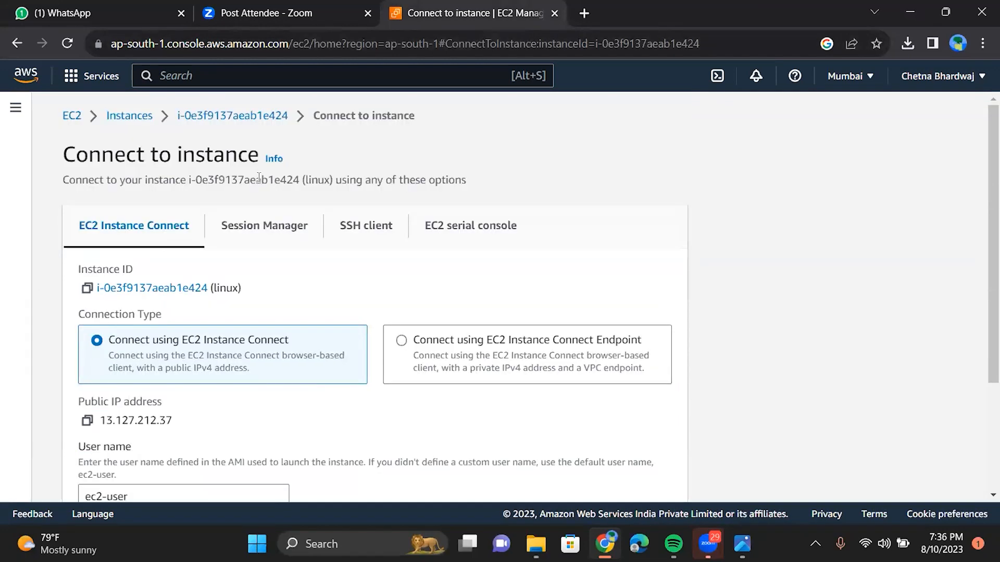
pyautogui.click(367, 223)
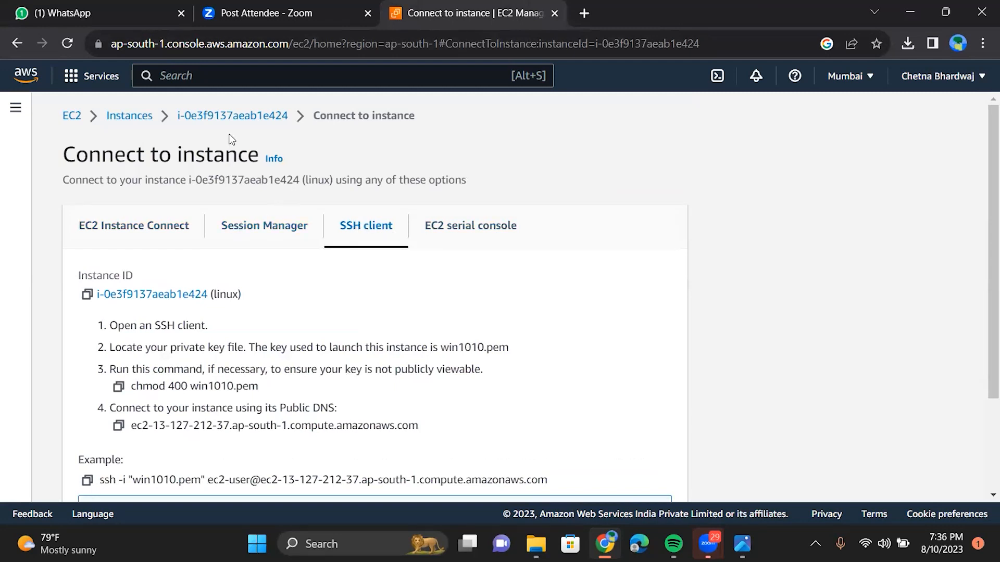
pyautogui.click(132, 122)
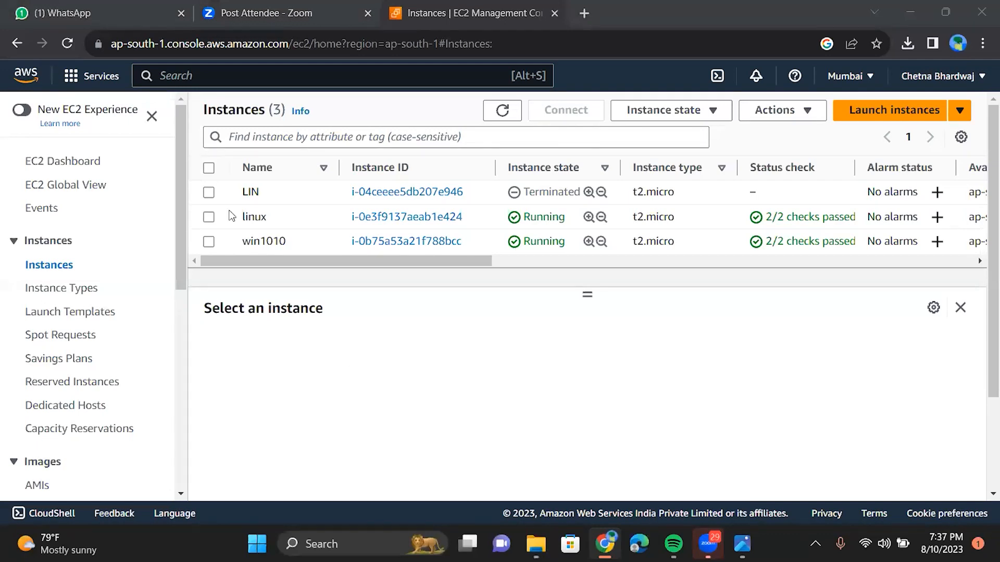
# Step: Select win1010 and download its win1010.rdp file from the RDP client option
pyautogui.click(210, 242)
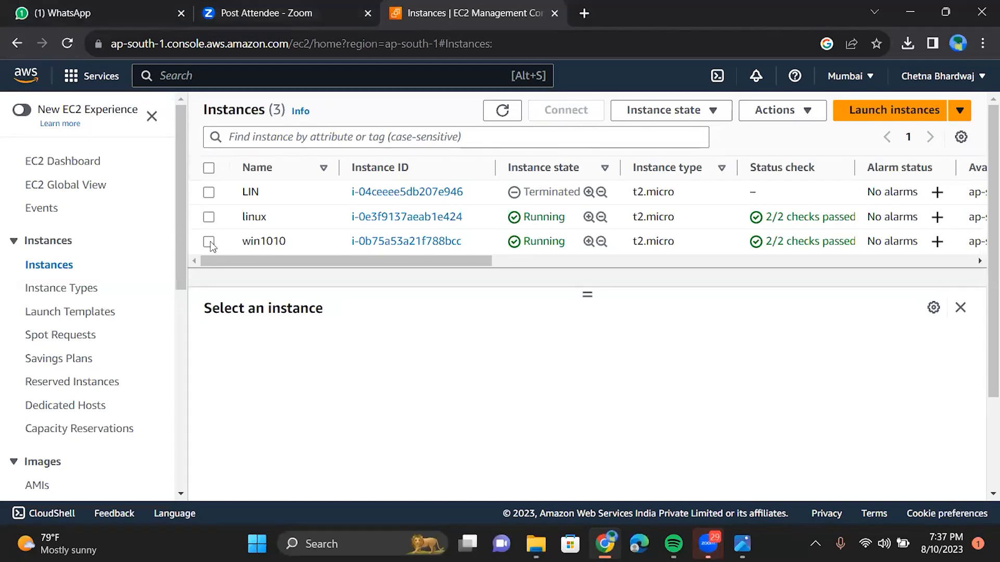
pyautogui.click(208, 242)
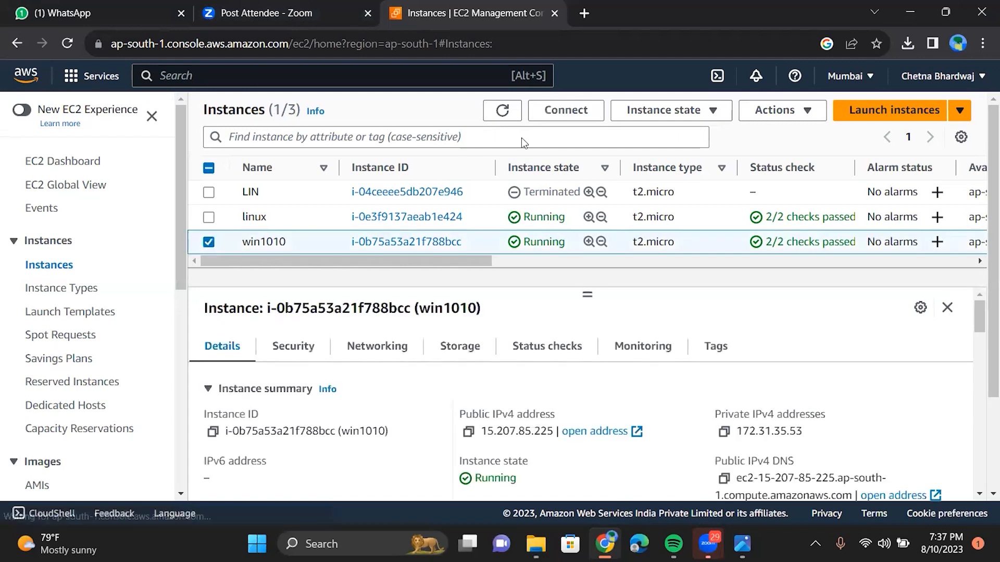
pyautogui.click(560, 113)
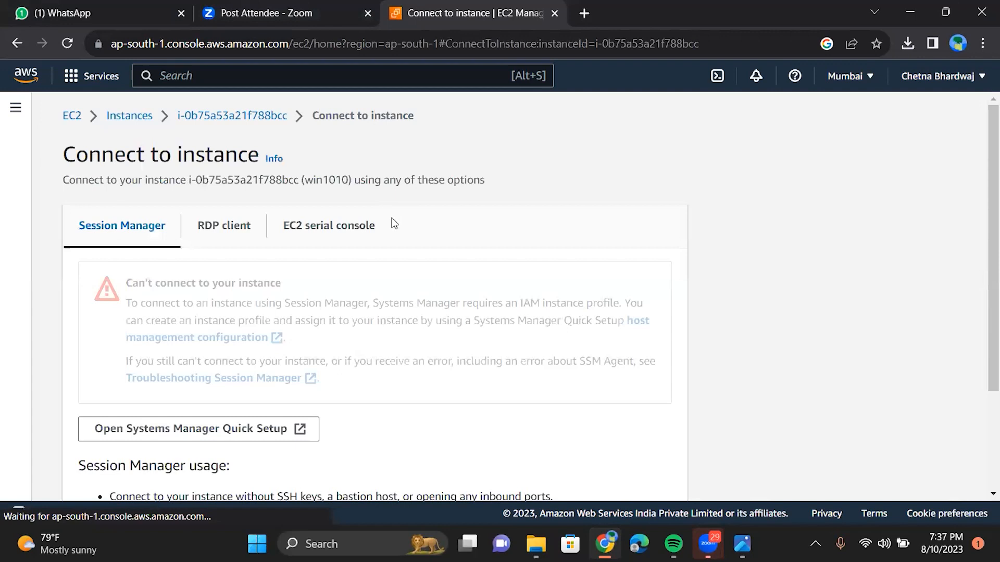
pyautogui.scroll(-2, 420, 151)
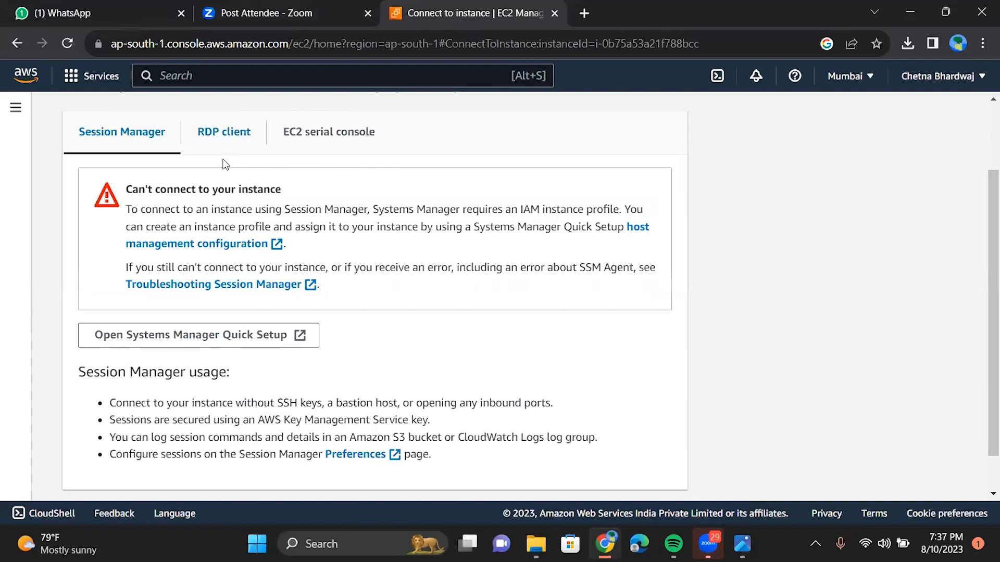
pyautogui.click(224, 136)
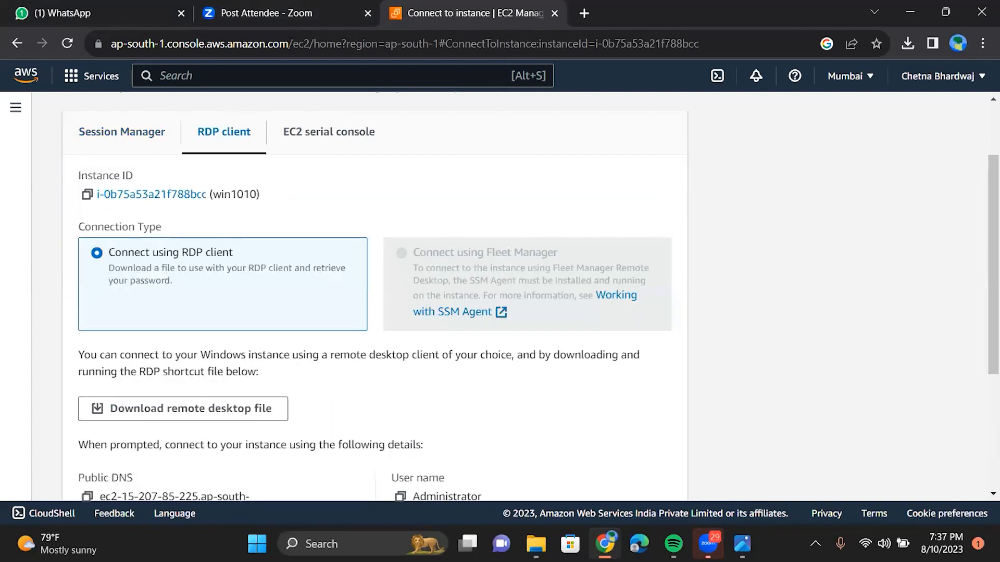
pyautogui.scroll(-1, 200, 304)
pyautogui.scroll(-1, 200, 304)
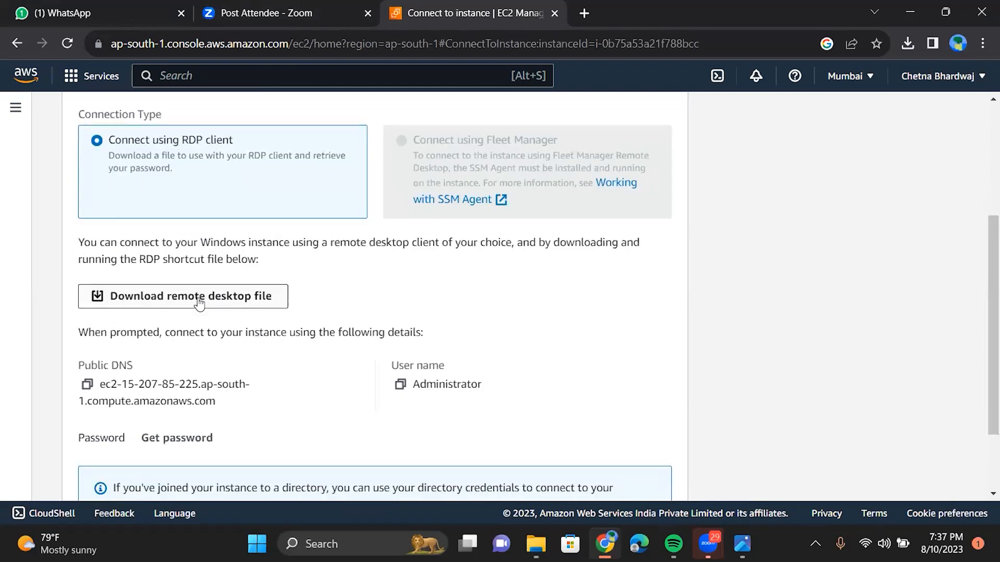
pyautogui.scroll(-1, 132, 335)
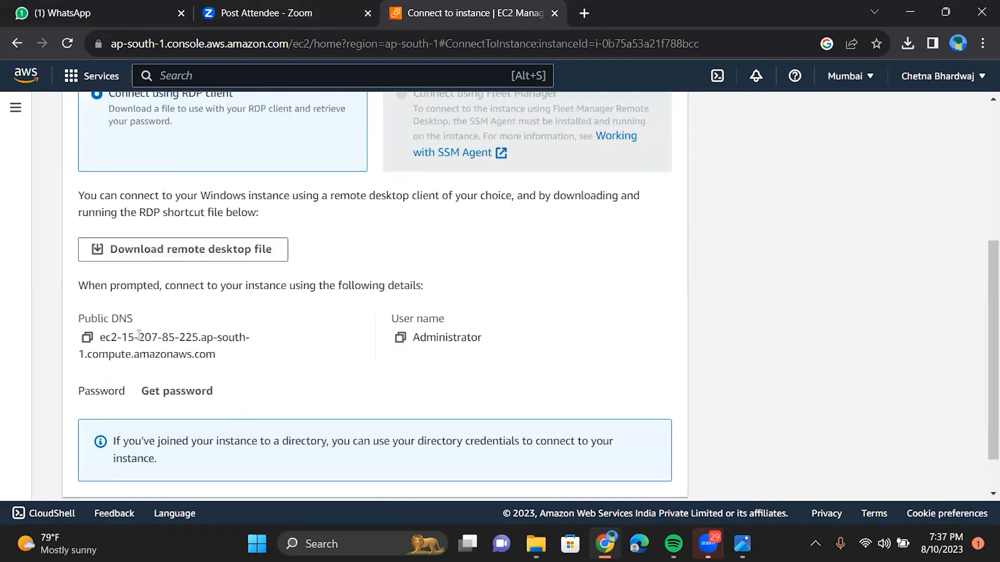
pyautogui.click(191, 248)
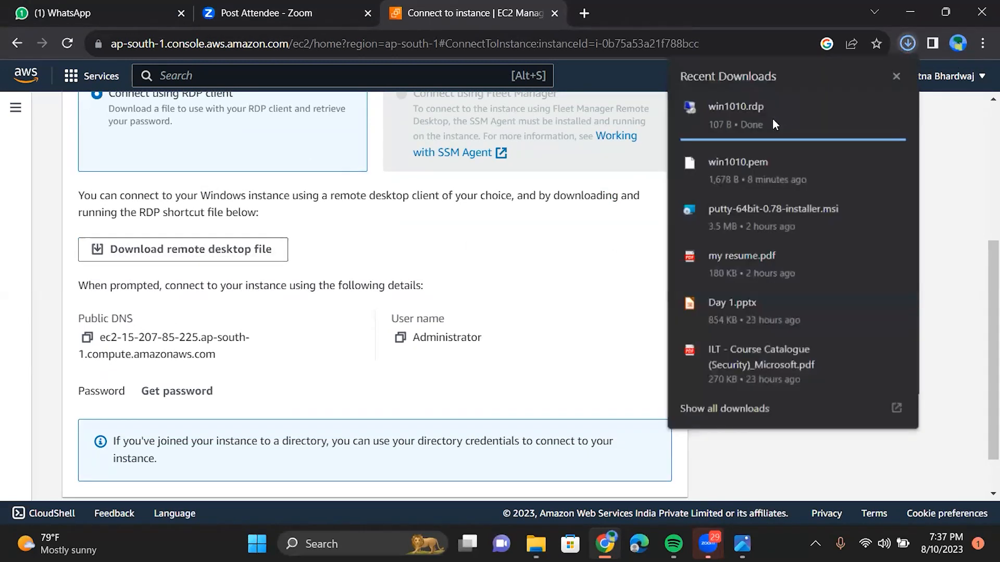
# Step: Open win1010.rdp, dismiss the credentials prompt, and go to Get password
pyautogui.click(775, 124)
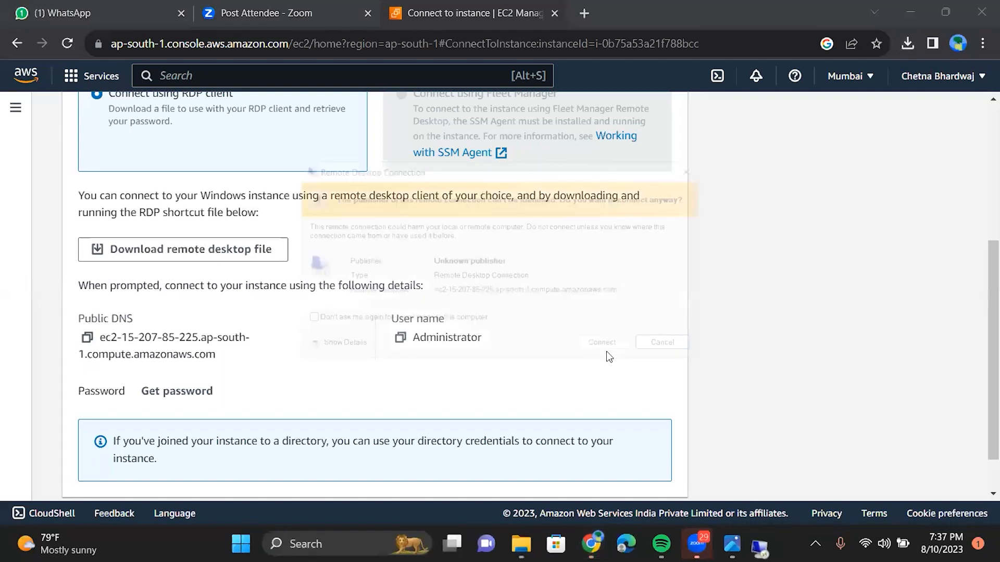
pyautogui.click(609, 355)
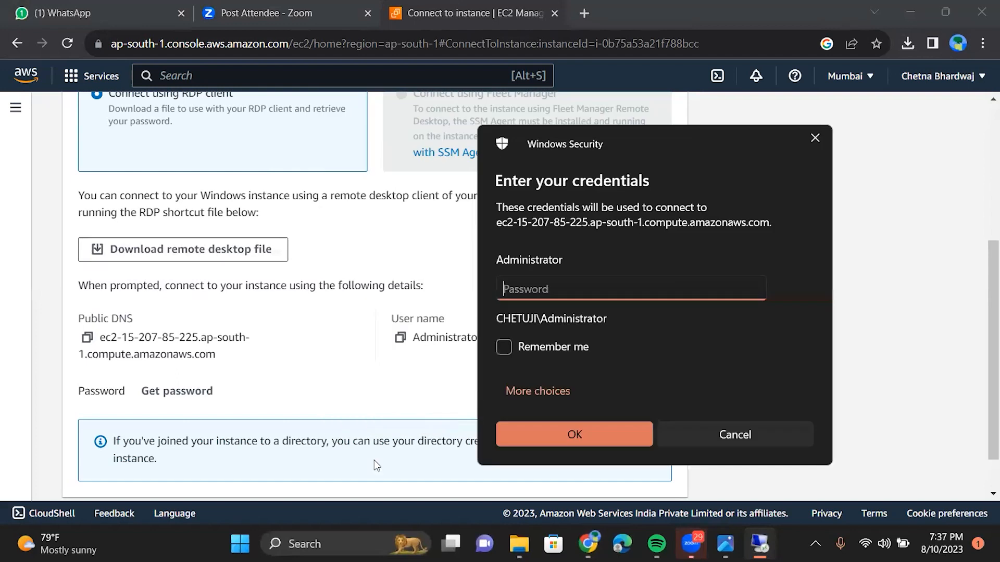
pyautogui.press('Escape')
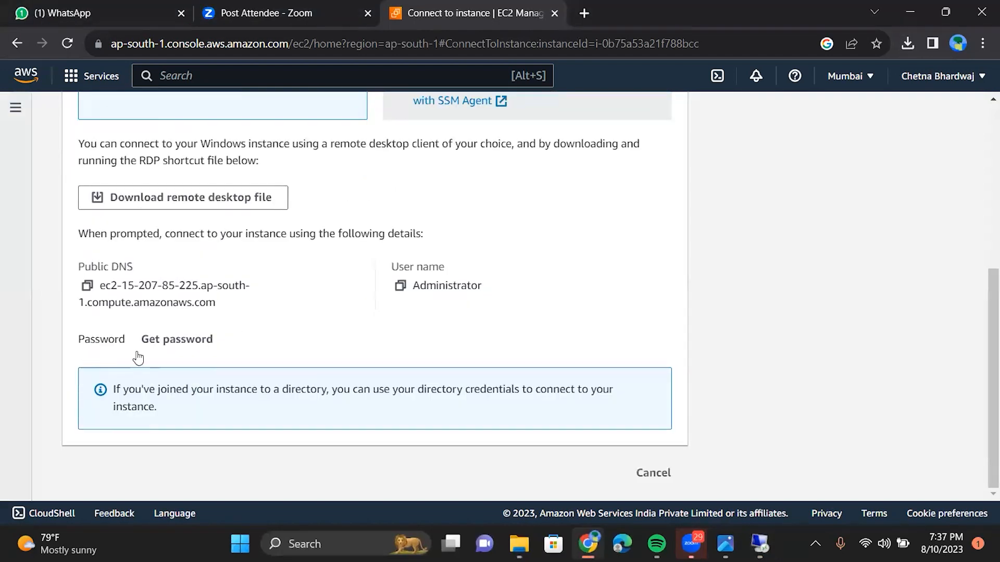
pyautogui.click(160, 344)
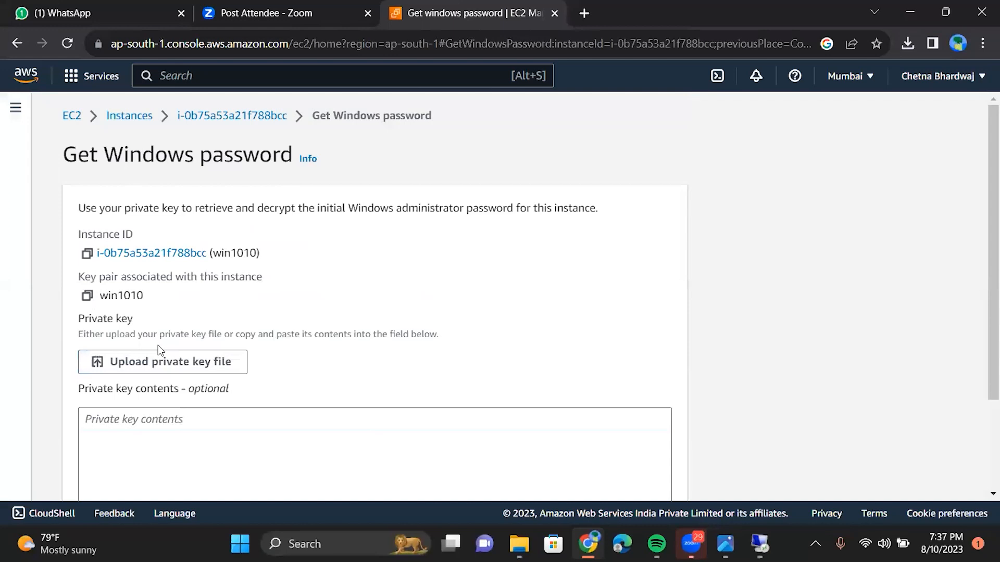
# Step: Upload win1010.pem as the private key and decrypt the Administrator password
pyautogui.scroll(-3, 159, 350)
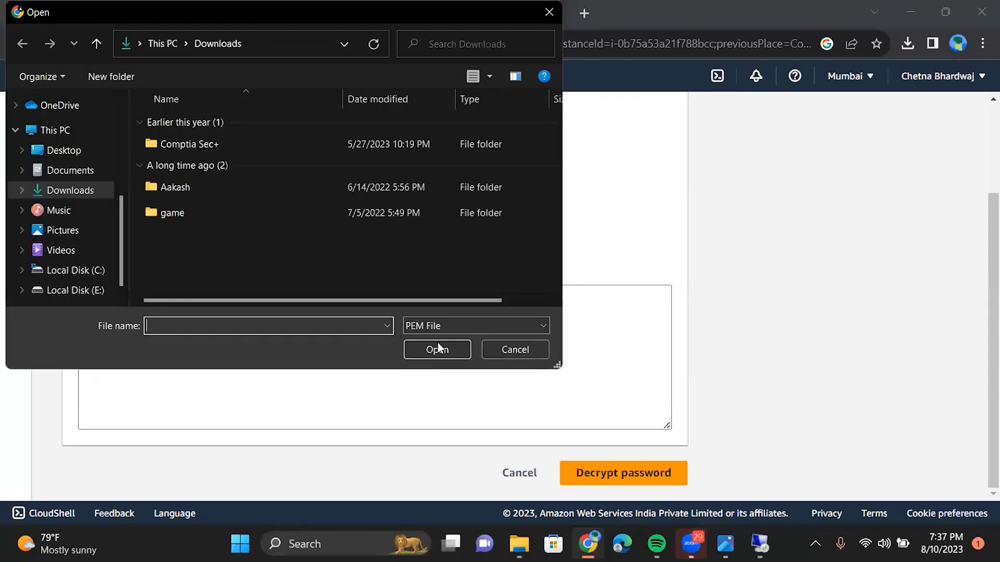
pyautogui.click(219, 144)
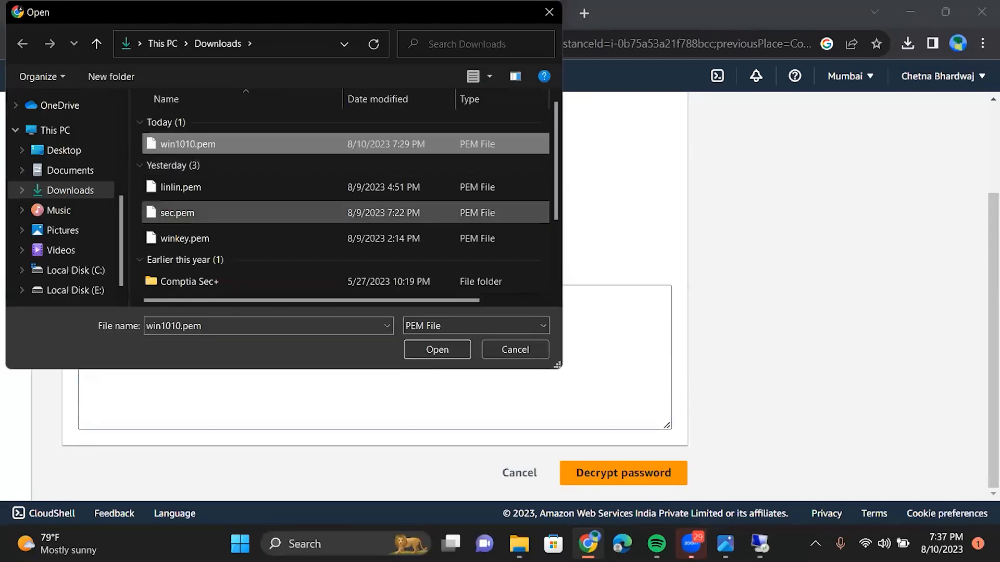
pyautogui.click(437, 350)
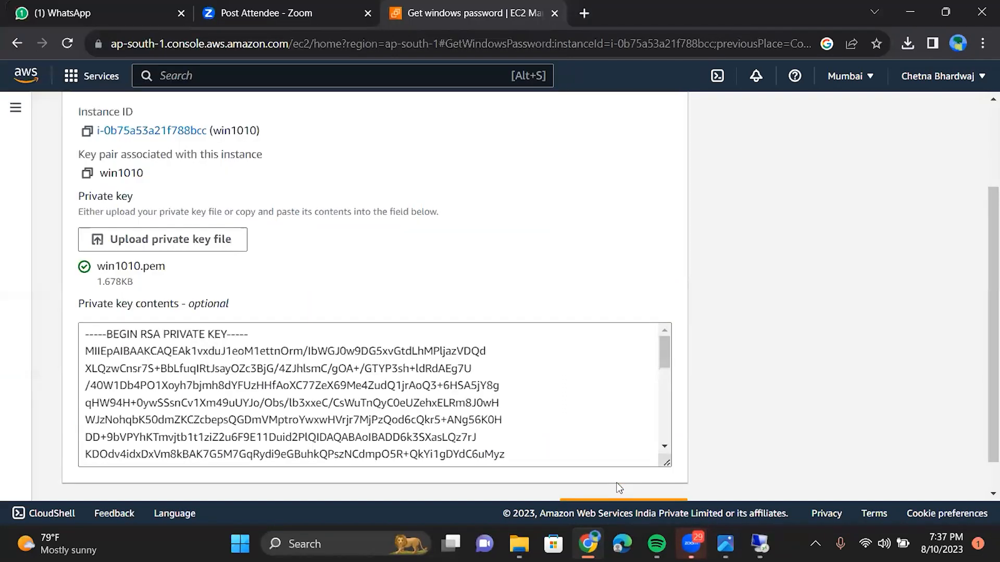
pyautogui.click(619, 500)
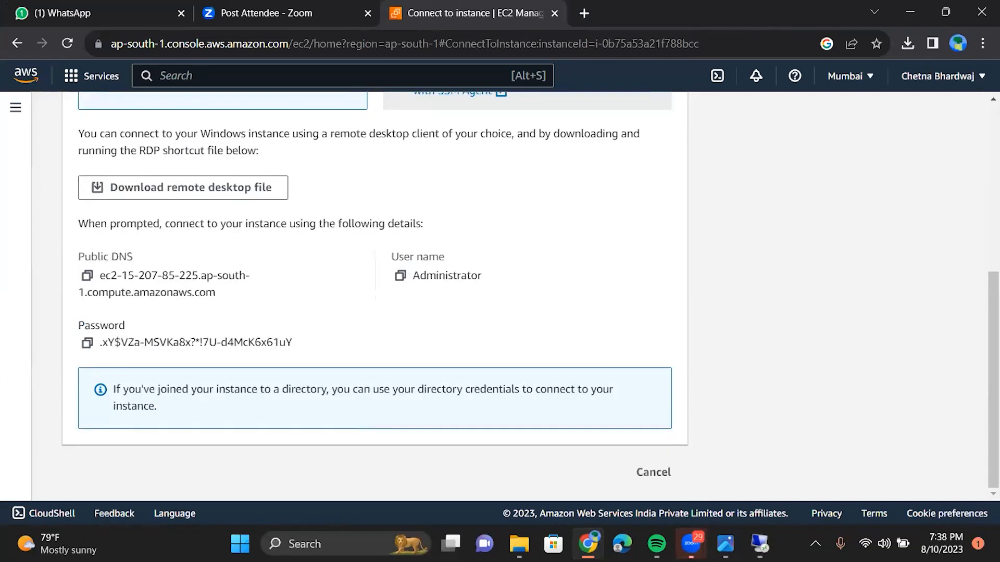
# Step: Copy win1010's decrypted Administrator password from the console
pyautogui.scroll(1, 202, 275)
pyautogui.scroll(5, 202, 275)
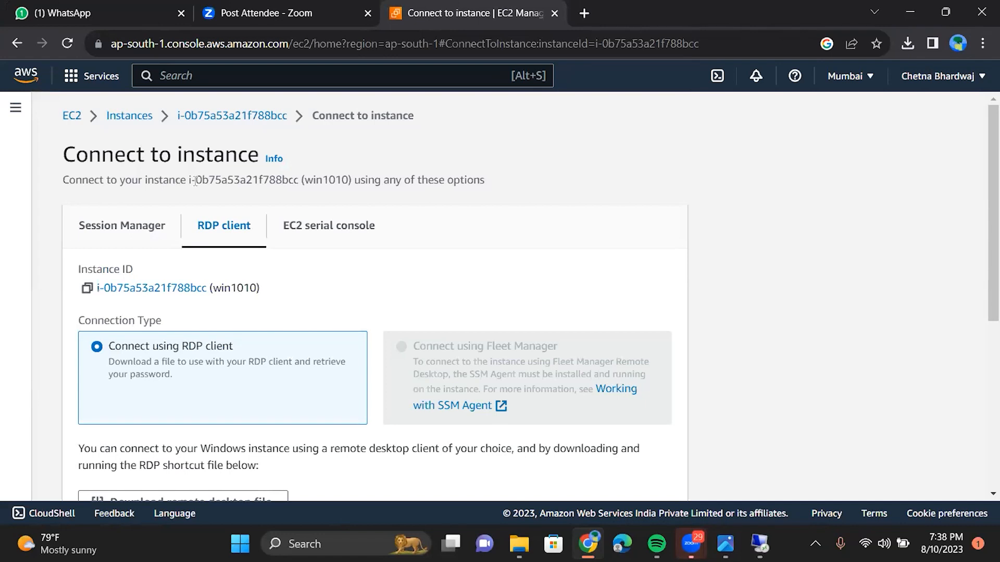
pyautogui.scroll(-2, 375, 297)
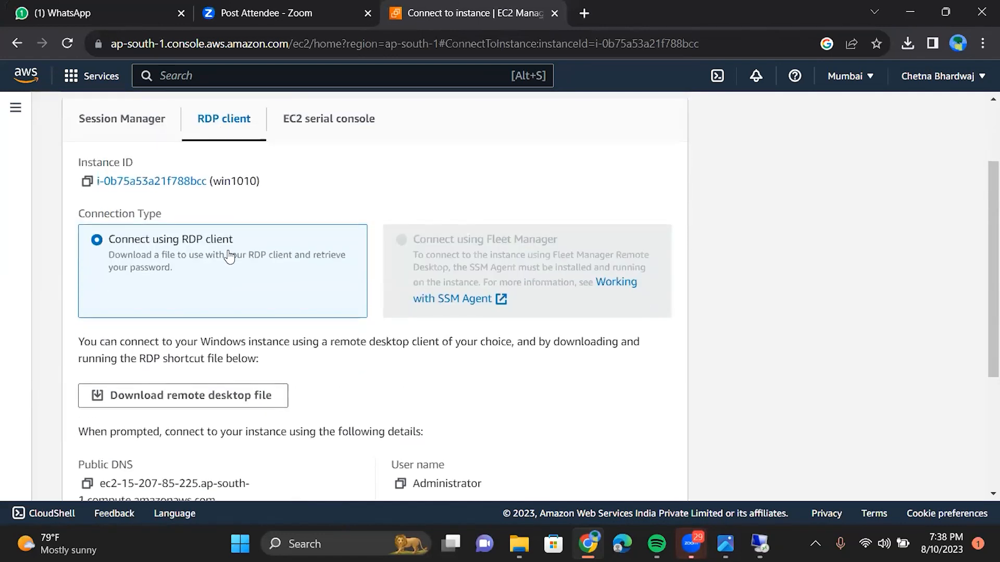
pyautogui.scroll(-1, 230, 256)
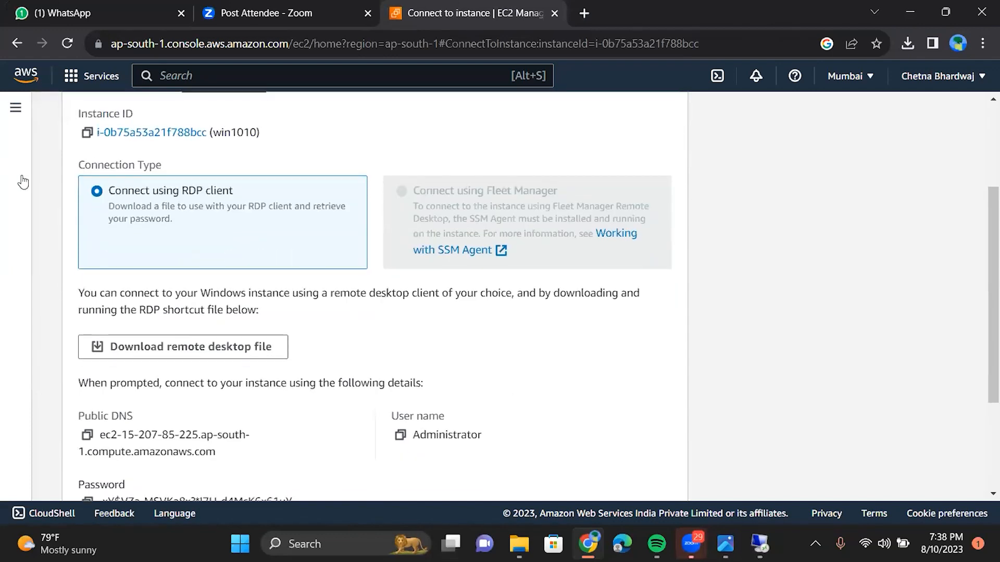
pyautogui.scroll(-1, 230, 256)
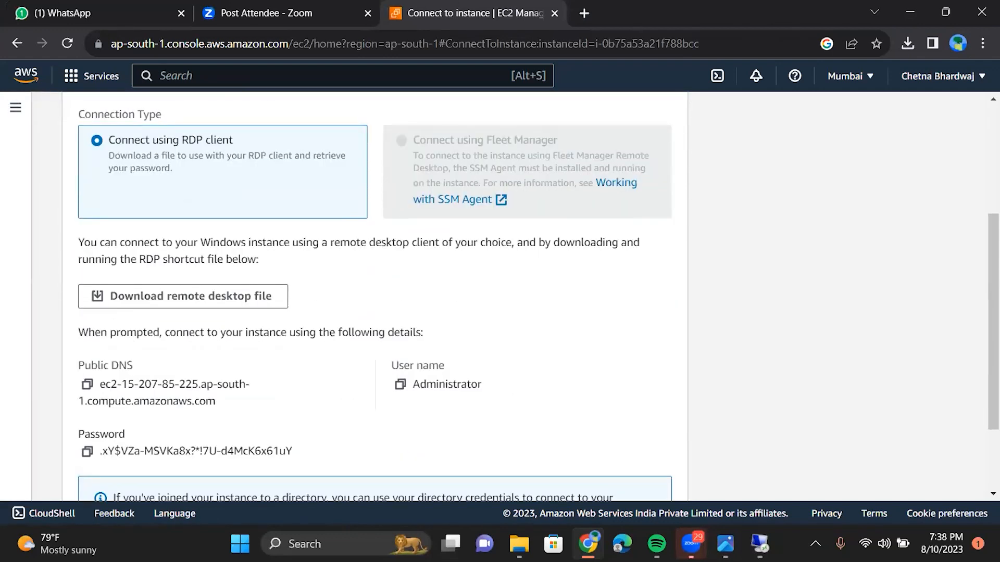
pyautogui.scroll(-1, 233, 364)
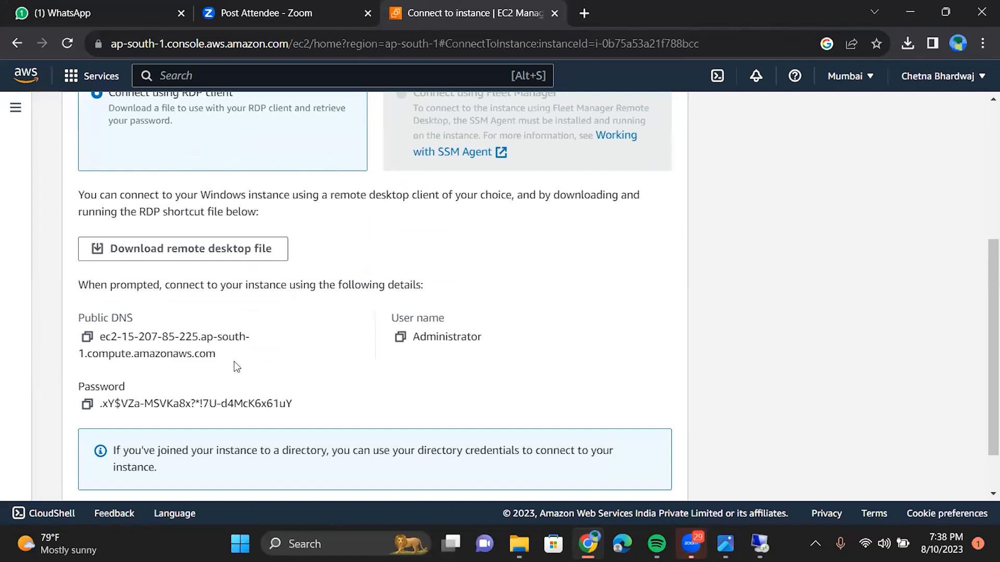
pyautogui.scroll(-1, 233, 363)
pyautogui.scroll(-1, 233, 361)
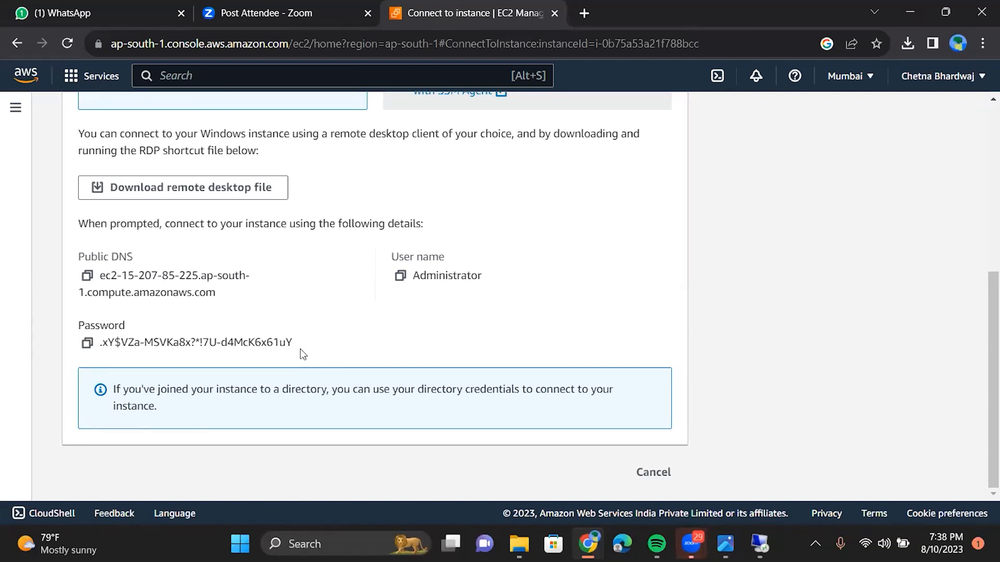
pyautogui.click(86, 344)
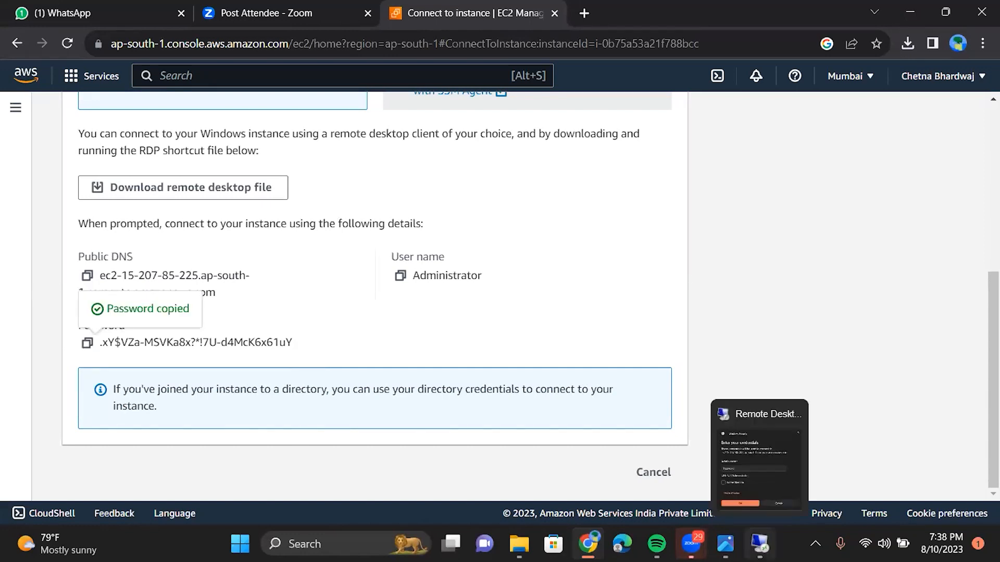
# Step: Paste the password into the Windows Security prompt and sign in as Administrator
pyautogui.click(759, 544)
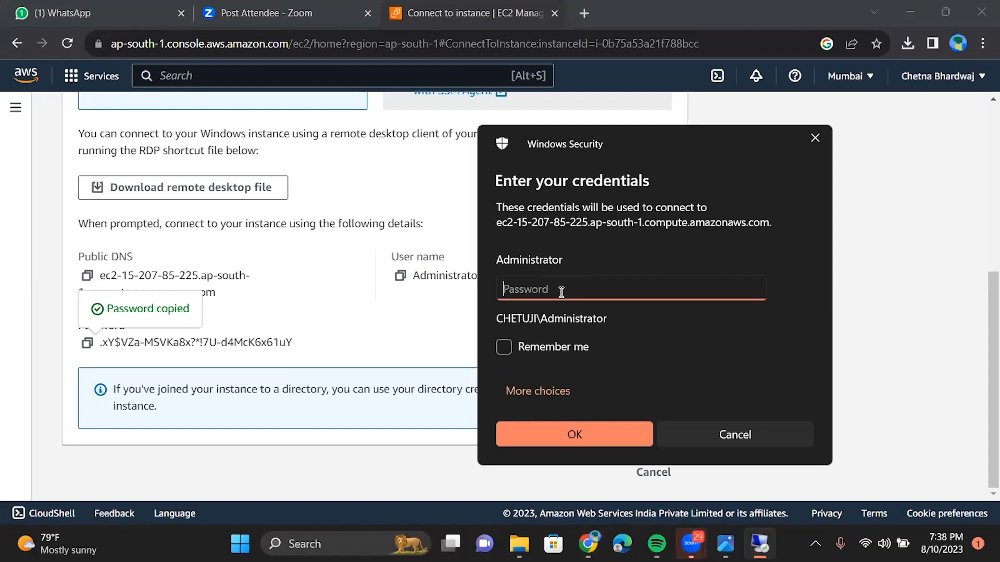
pyautogui.hotkey('ctrl', 'v')
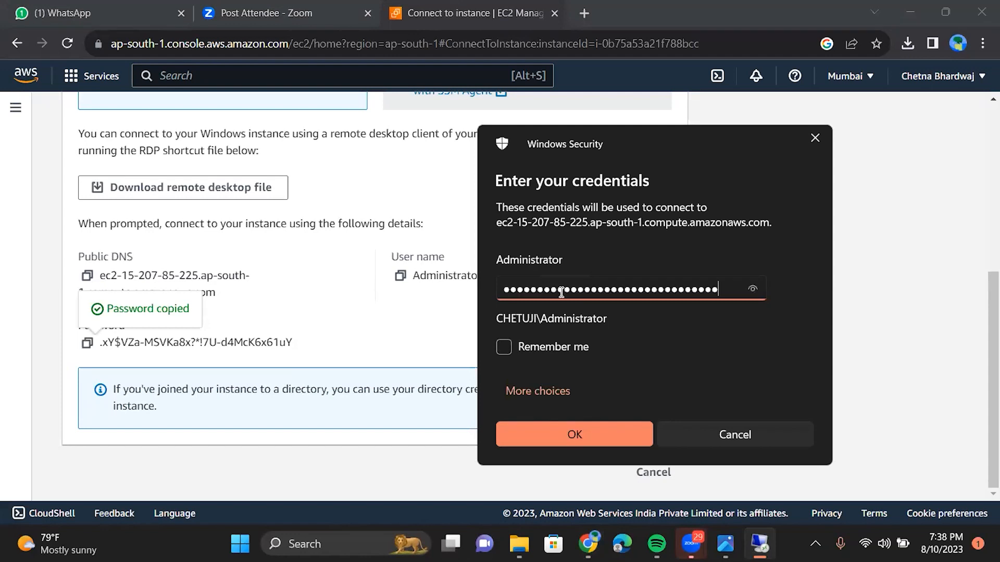
pyautogui.click(570, 425)
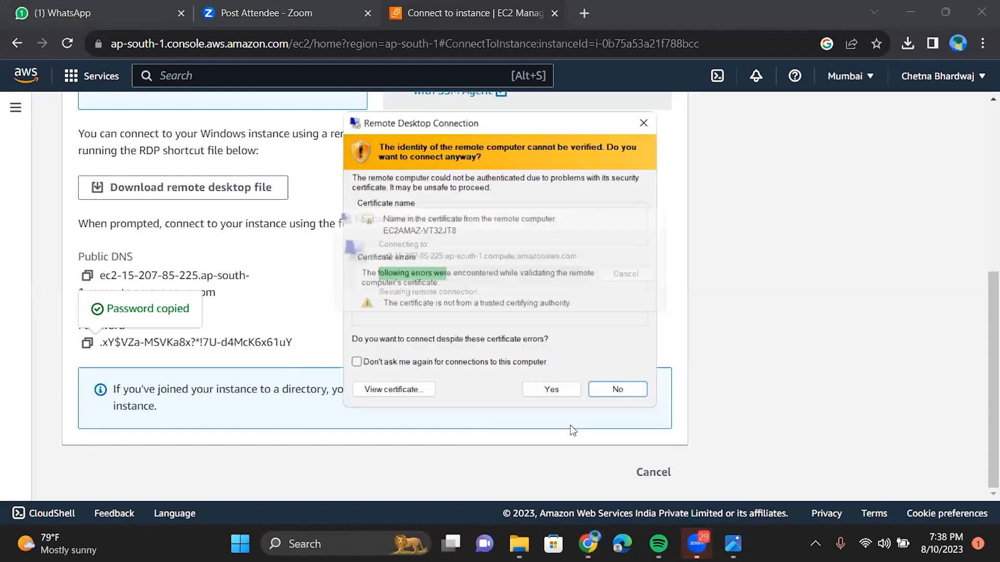
# Step: Accept the certificate warning to connect to win1010, then go back to the Instances list
pyautogui.click(554, 394)
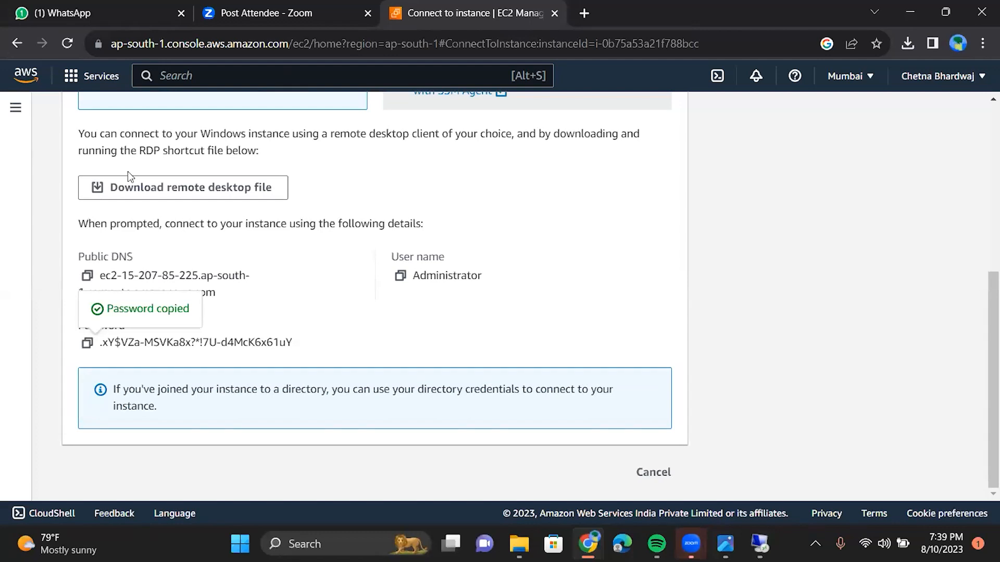
pyautogui.scroll(6, 127, 171)
pyautogui.click(125, 120)
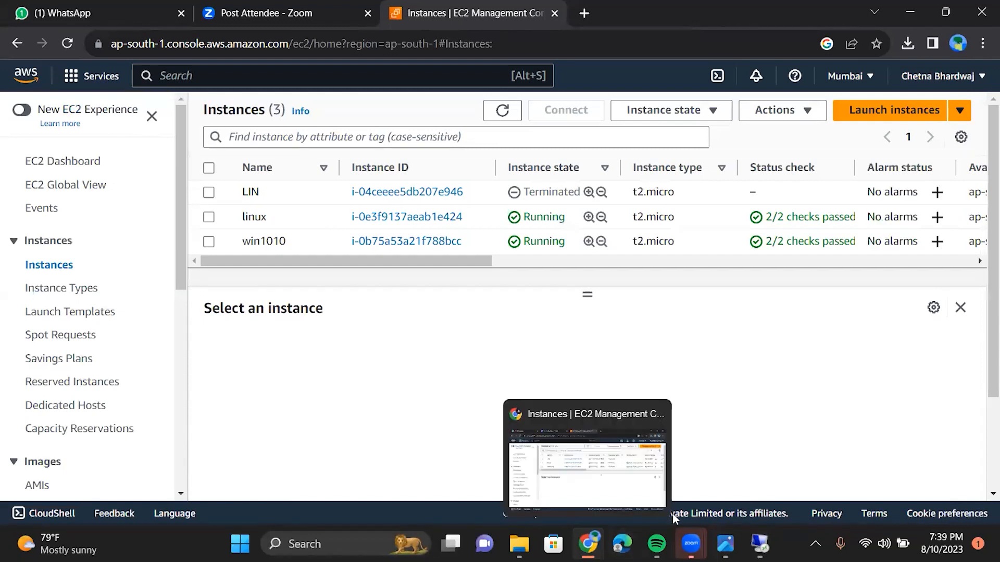
# Step: Bring the win1010 Remote Desktop session to the front to check it
pyautogui.moveTo(669, 512)
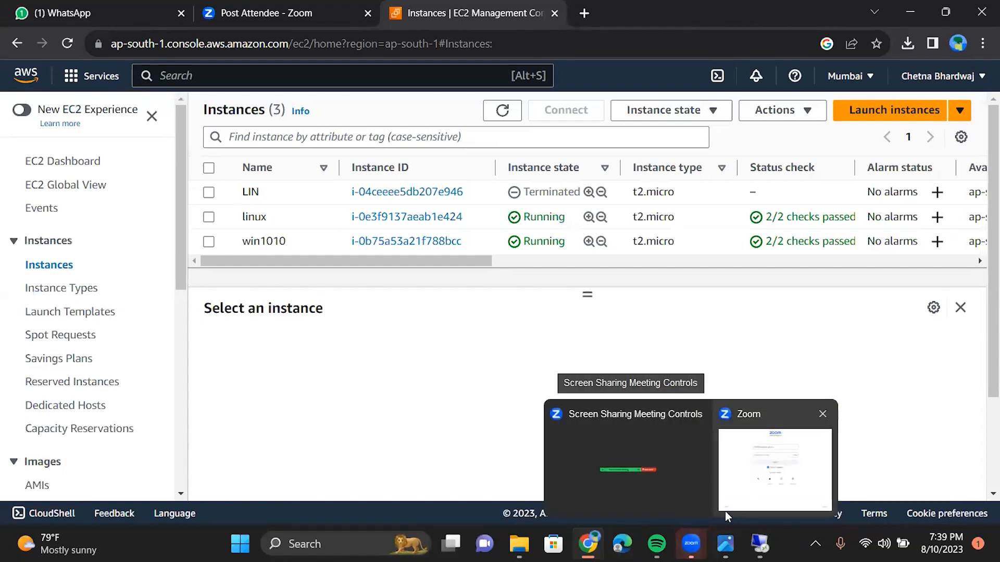
pyautogui.moveTo(726, 544)
pyautogui.moveTo(760, 544)
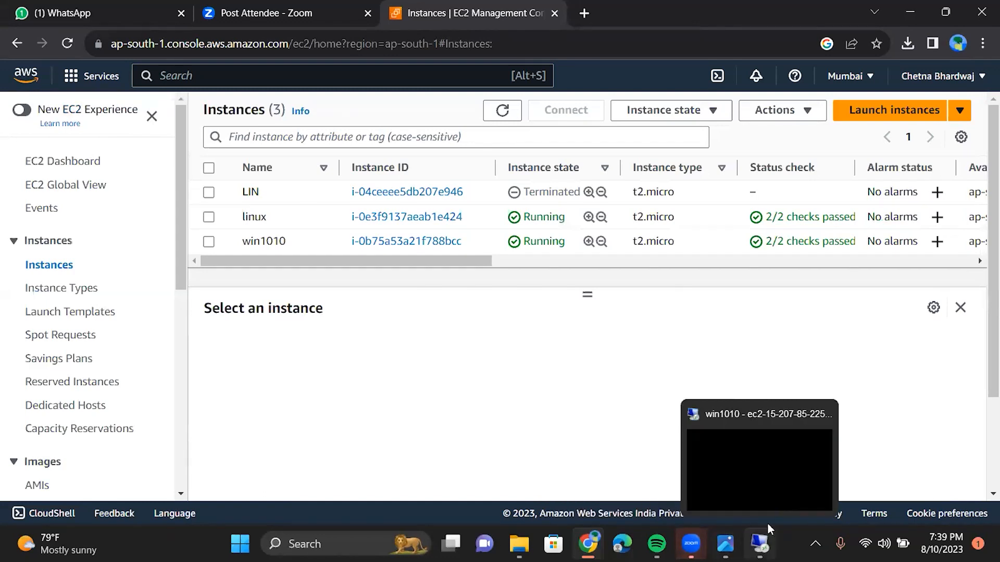
pyautogui.click(764, 495)
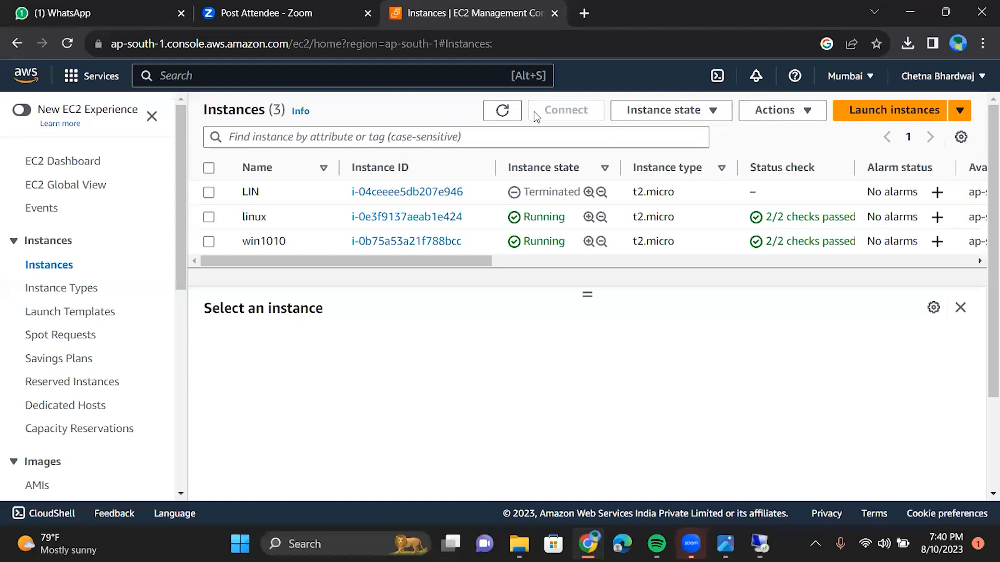
# Step: Refresh the instances table showing linux, win1010 and LIN
pyautogui.click(510, 111)
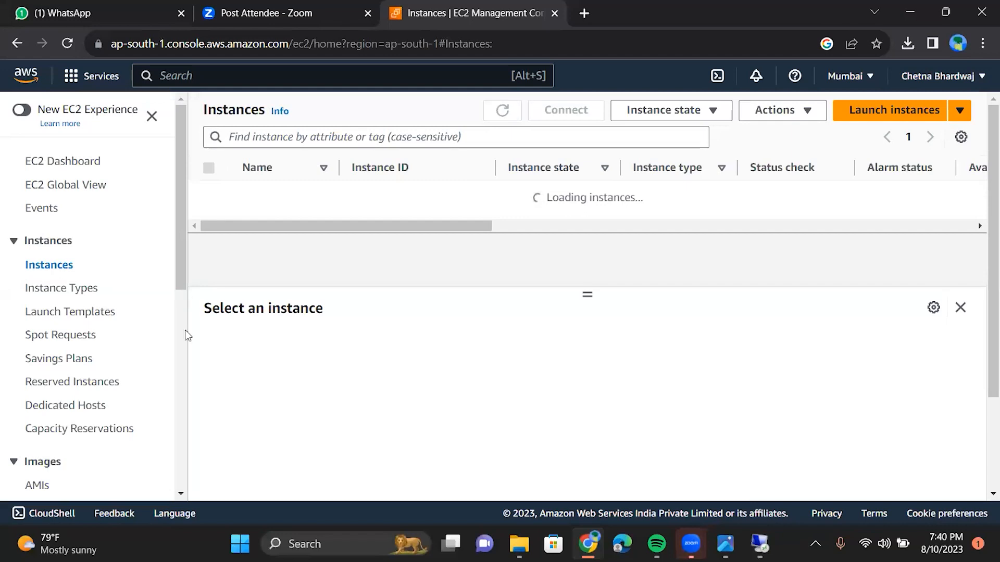
pyautogui.scroll(-3, 187, 350)
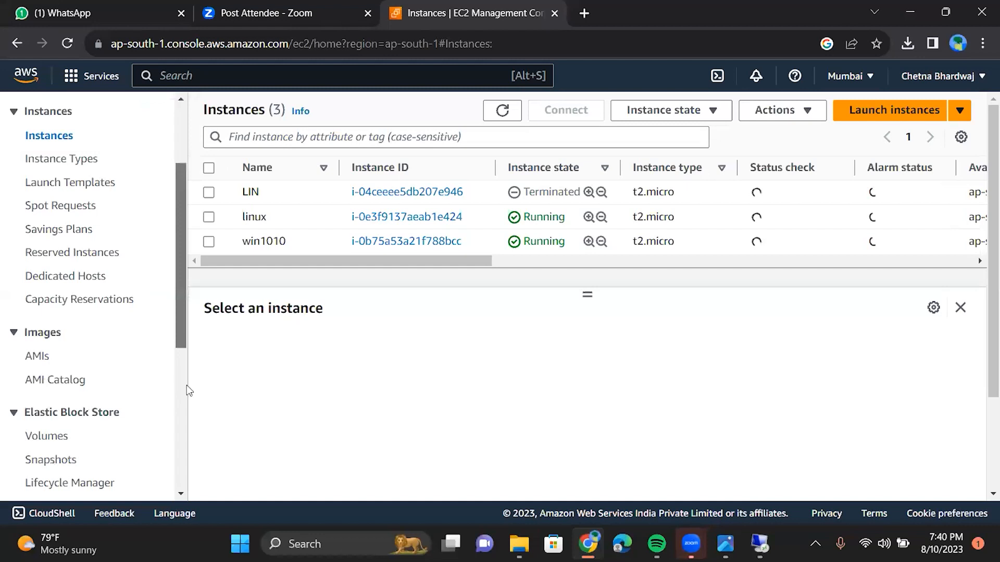
pyautogui.scroll(-2, 188, 385)
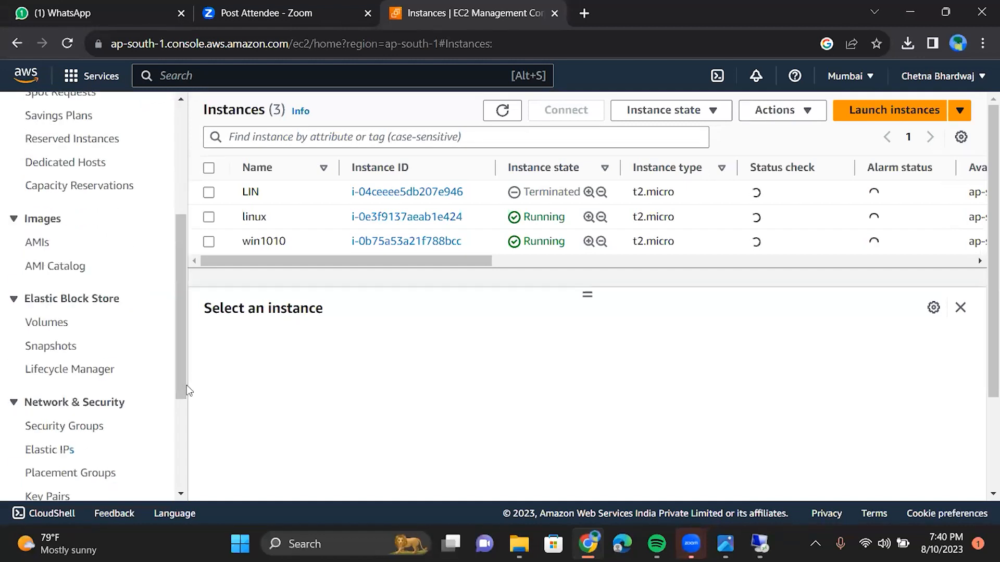
# Step: List the two EBS volumes, then show the 'What is EBS?' slide, Screenshot (308).png, in Photos
pyautogui.click(46, 323)
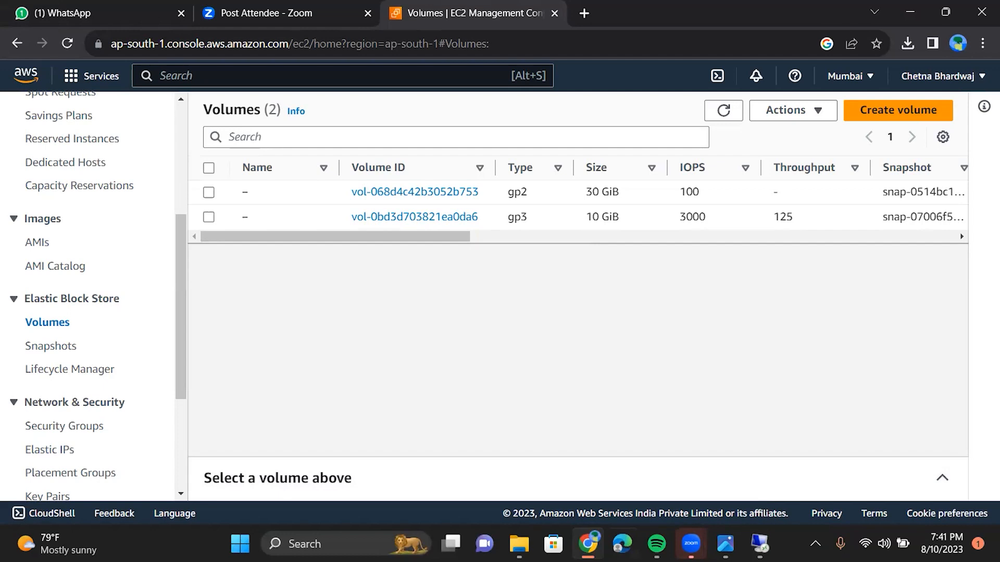
pyautogui.moveTo(725, 544)
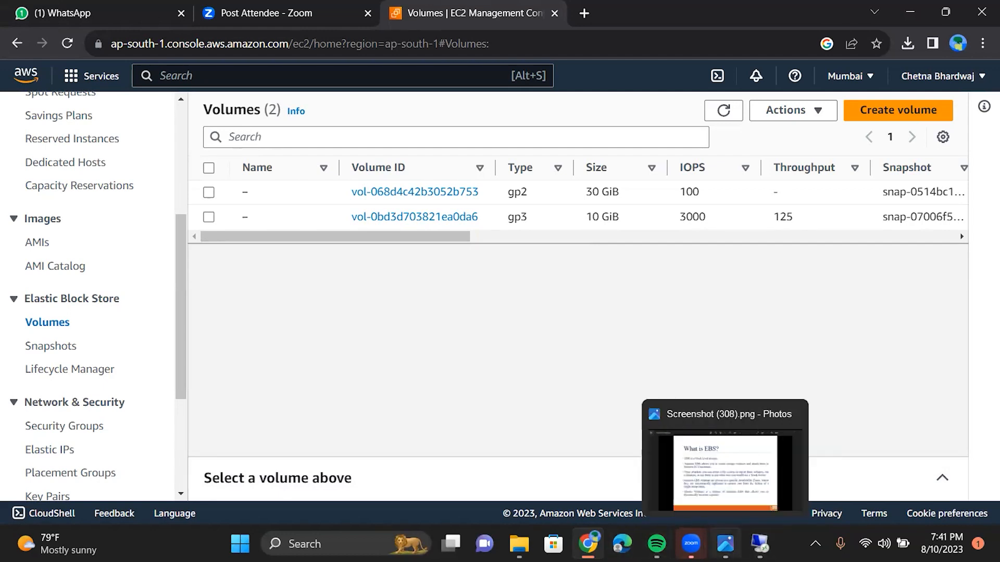
pyautogui.click(676, 467)
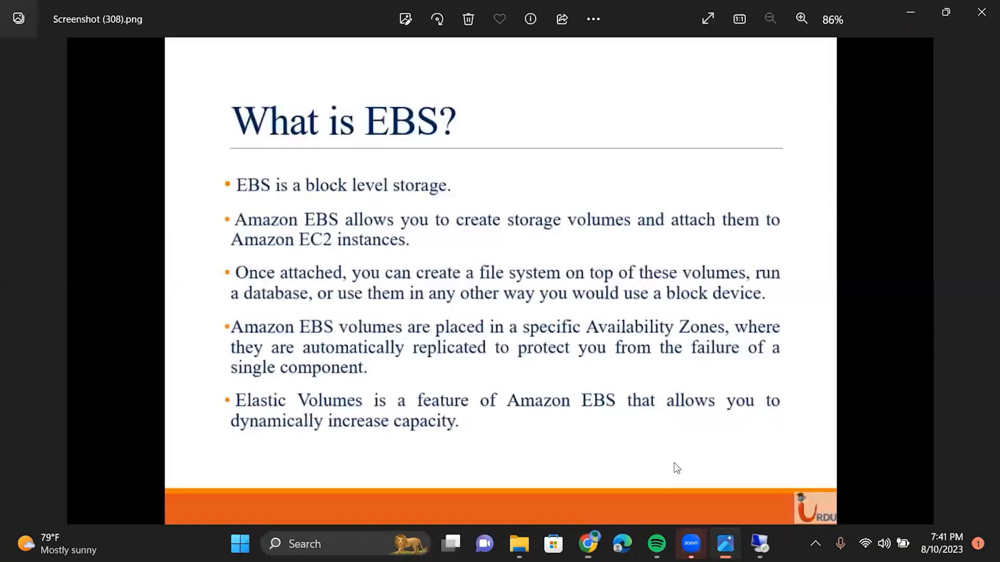
pyautogui.press('Left')
pyautogui.press('Right')
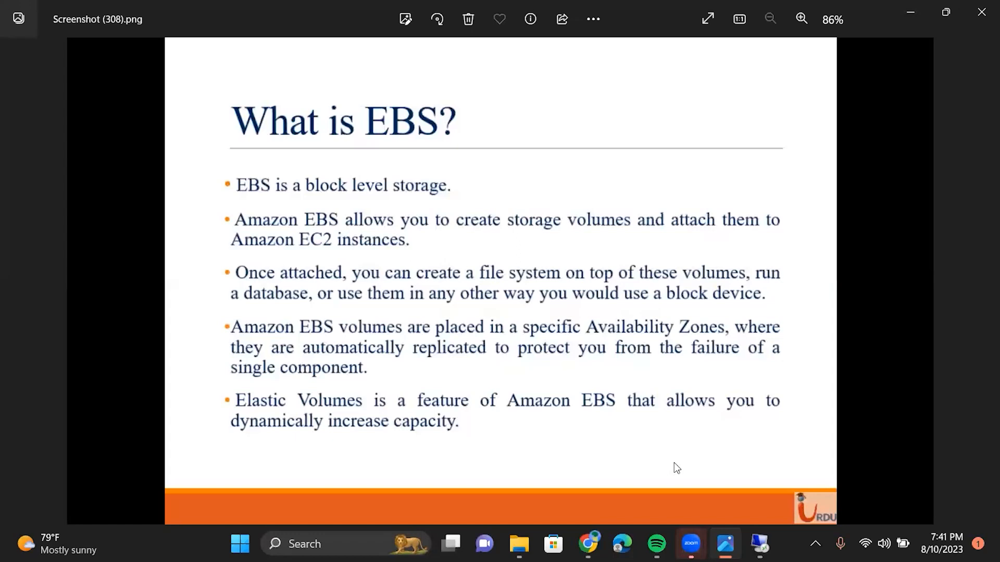
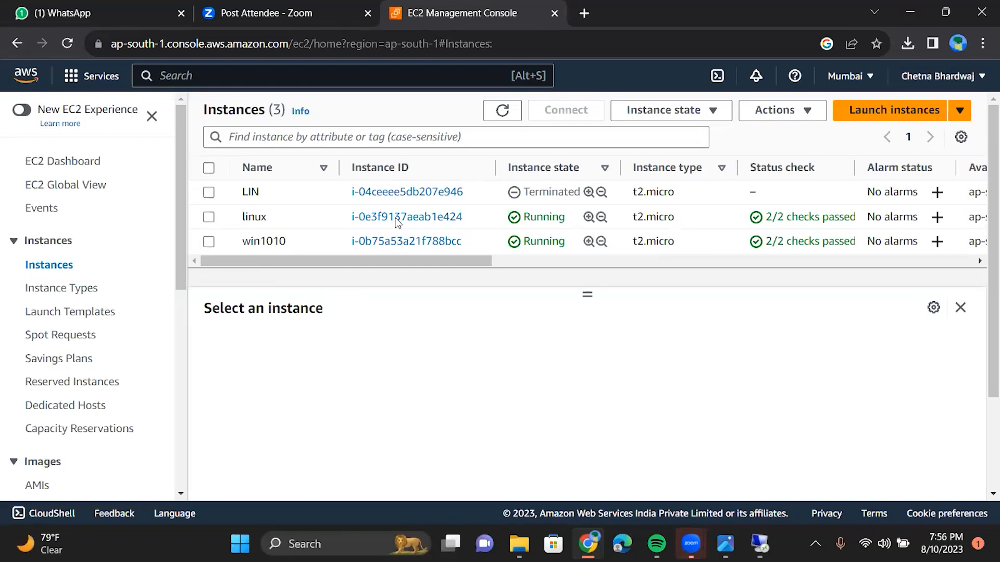
# Step: Open the linux instance's details page and scroll through its instance summary
pyautogui.click(396, 222)
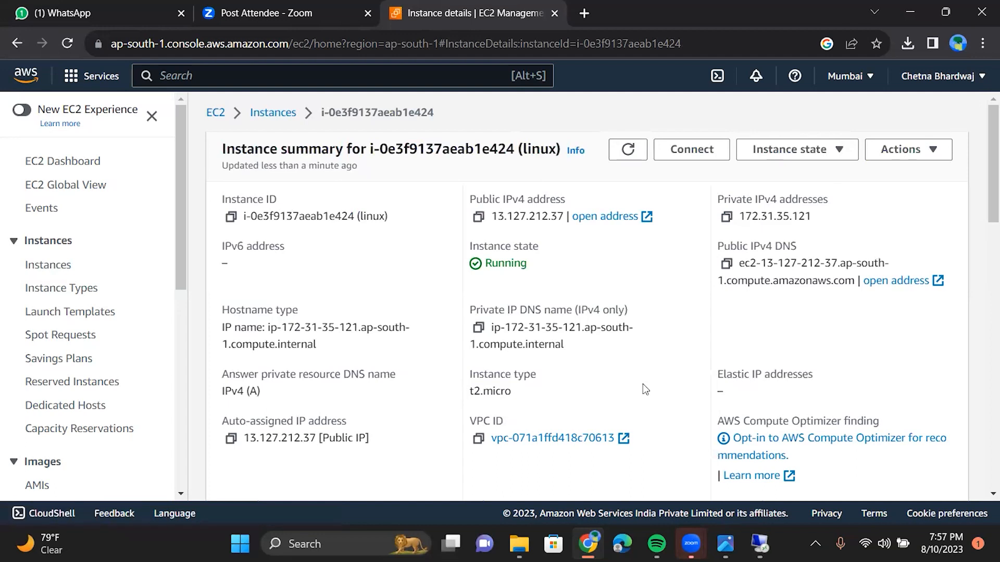
pyautogui.scroll(-1, 645, 389)
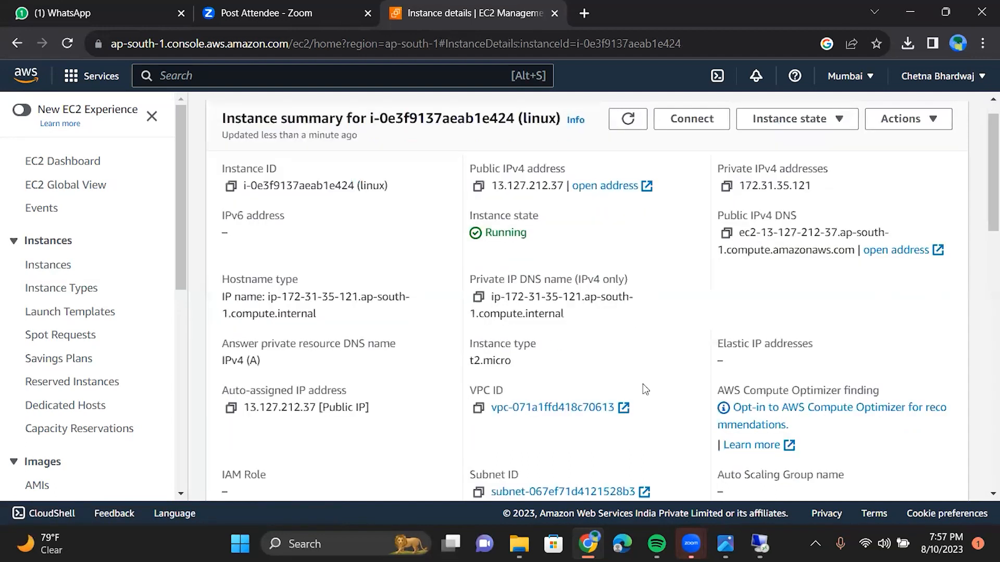
pyautogui.scroll(-3, 644, 389)
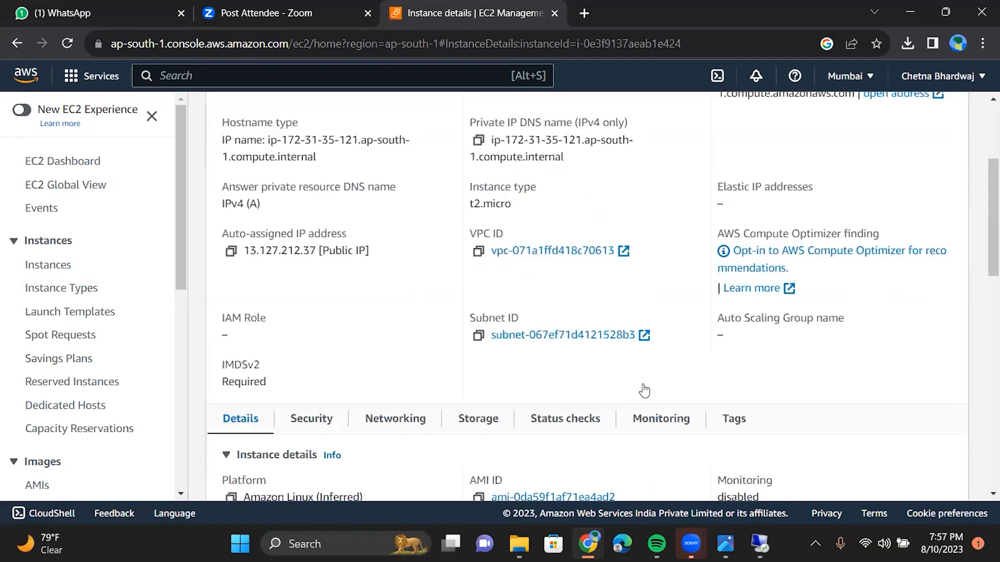
pyautogui.scroll(-1, 645, 390)
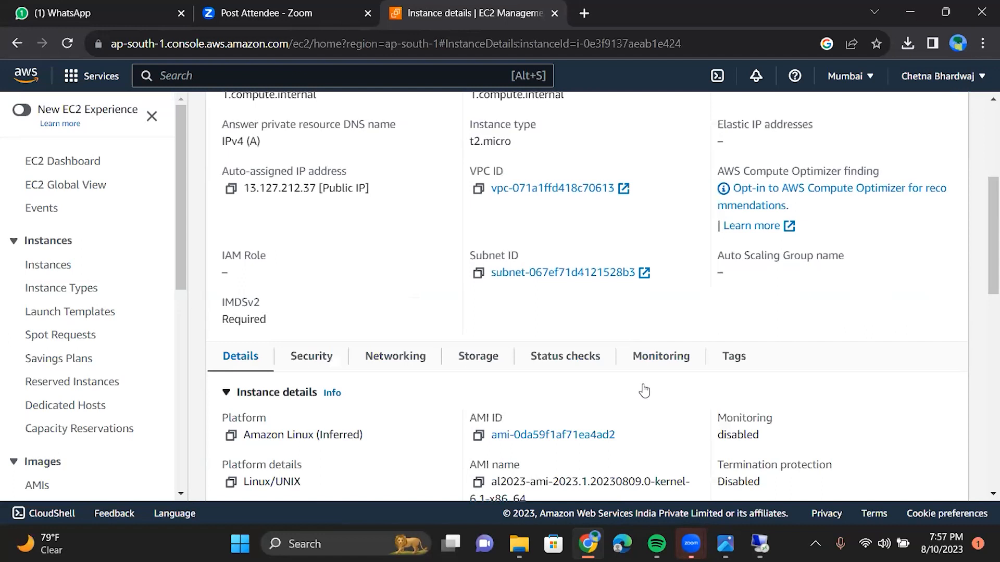
# Step: Show the linux instance's storage, highlighting root device /dev/xvda on volume vol-0bd3d703821ea0da6
pyautogui.click(481, 358)
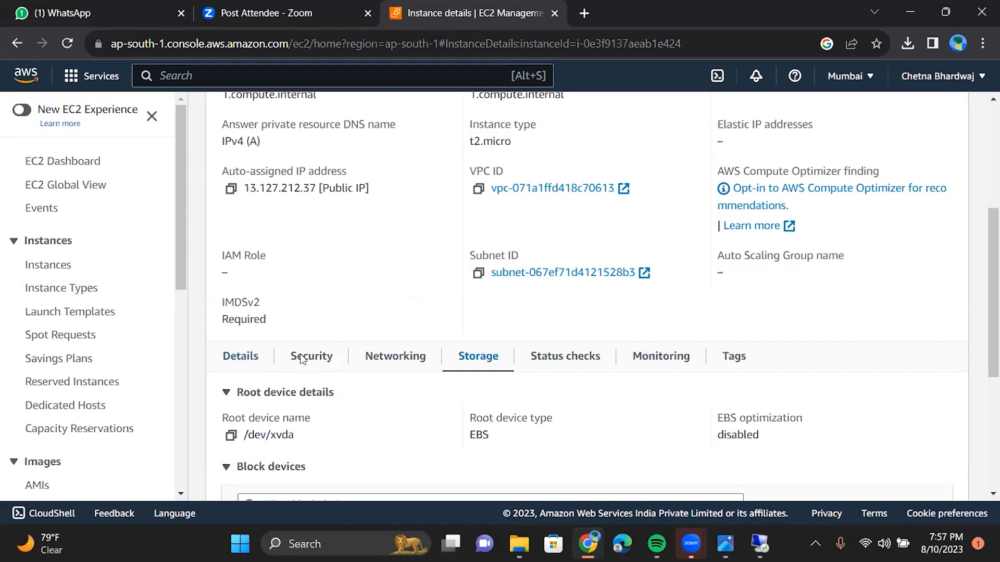
pyautogui.scroll(-2, 364, 371)
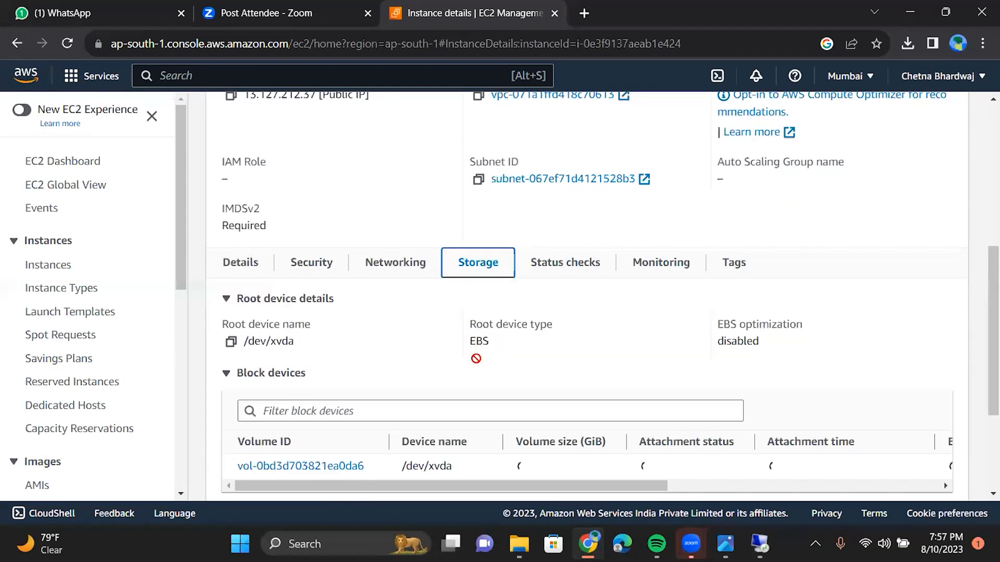
pyautogui.scroll(-2, 476, 358)
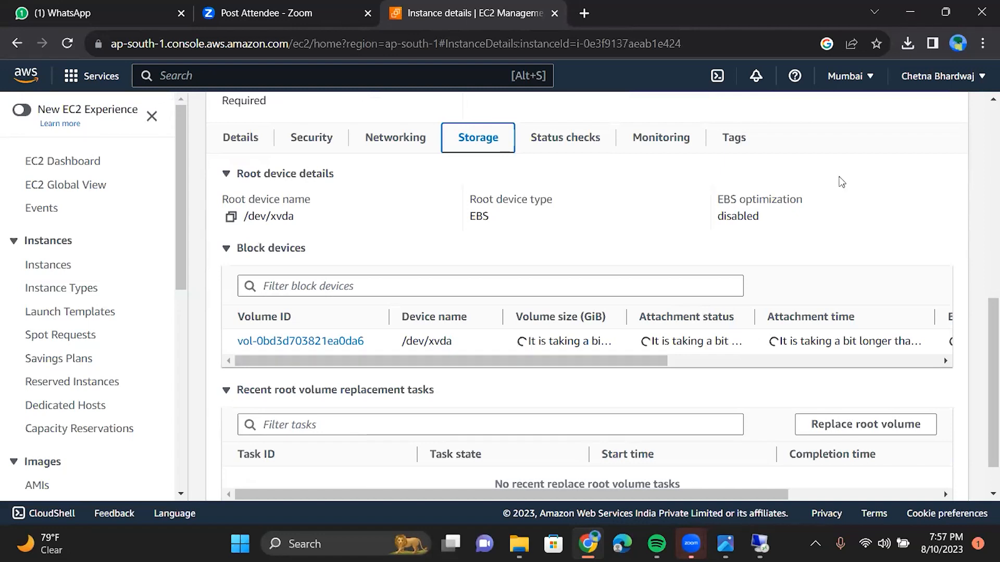
pyautogui.moveTo(911, 341); pyautogui.dragTo(301, 342)
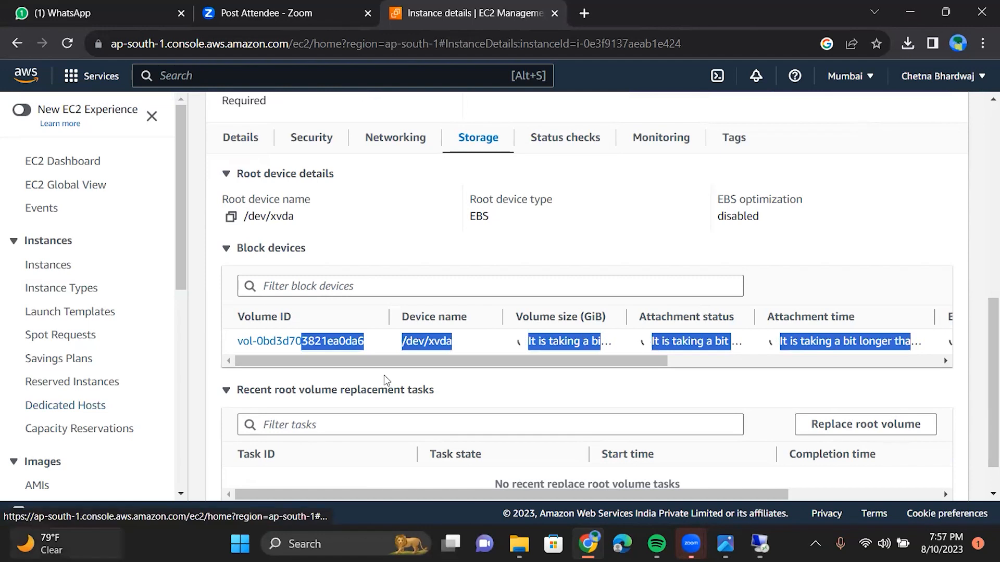
pyautogui.scroll(-2, 65, 405)
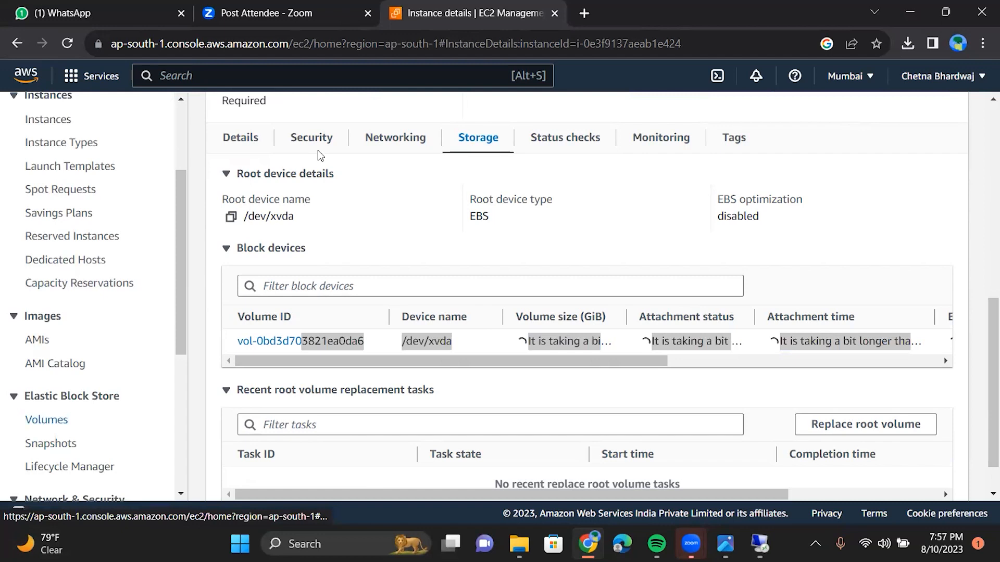
# Step: Go to the EBS Volumes list and start creating a new volume
pyautogui.click(47, 420)
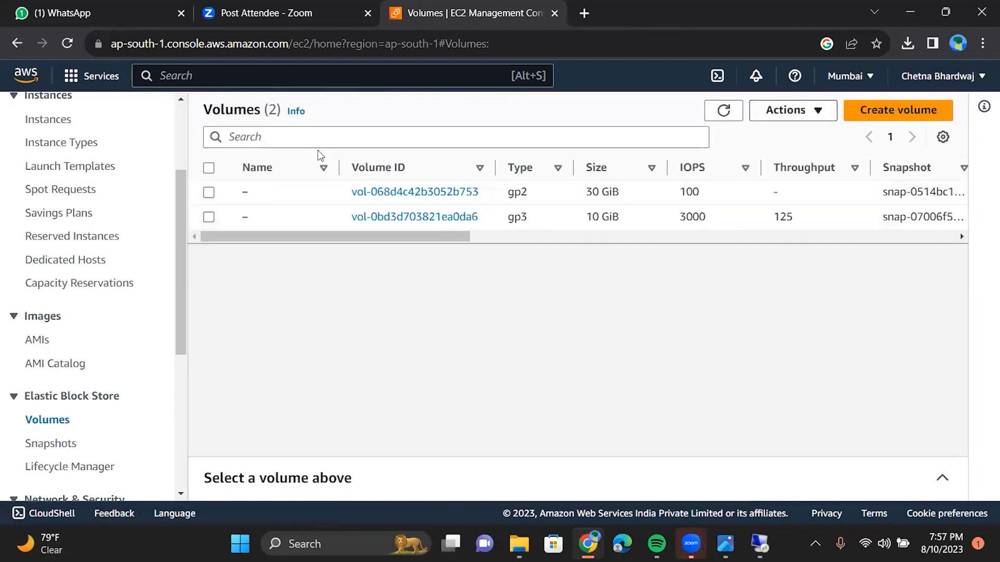
pyautogui.click(793, 110)
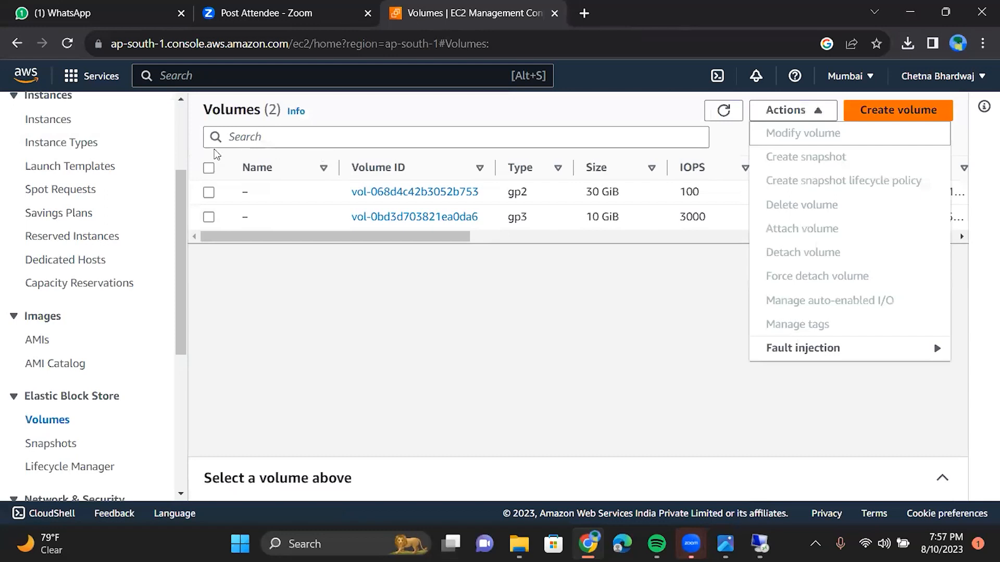
pyautogui.click(897, 110)
pyautogui.scroll(-3, 134, 313)
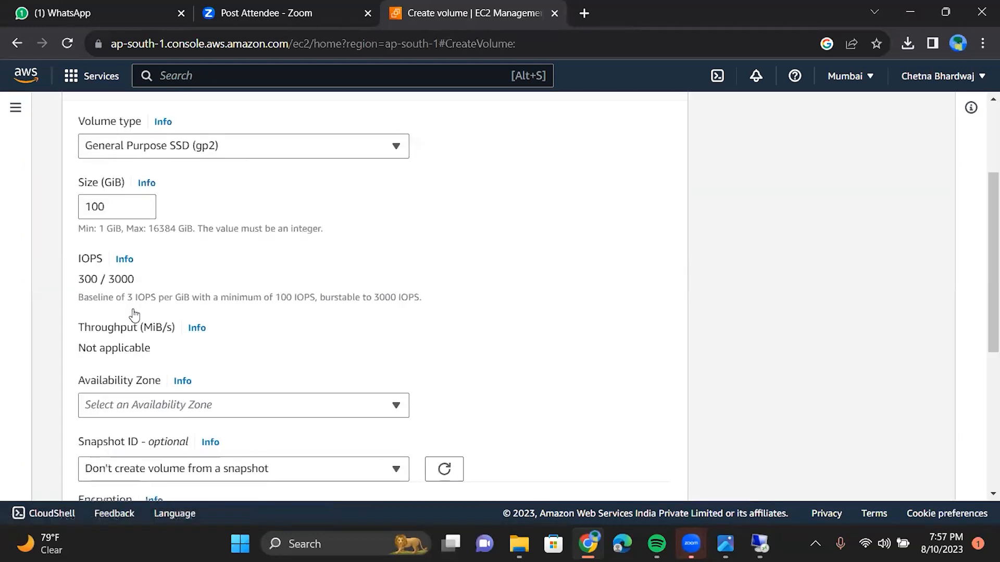
# Step: Choose Magnetic (standard) as the volume type and review the rest of the form
pyautogui.click(136, 146)
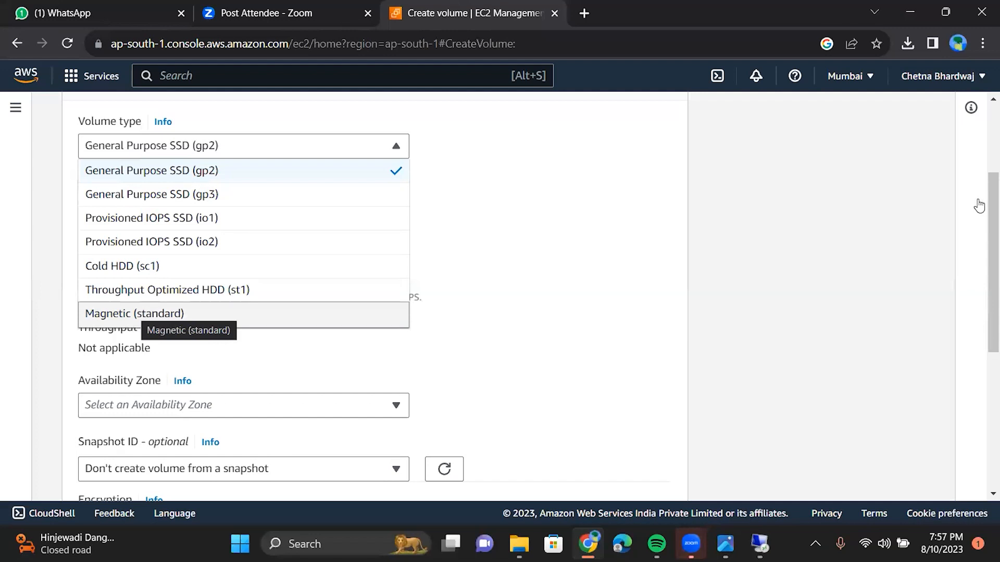
pyautogui.press('Return')
pyautogui.scroll(-3, 969, 286)
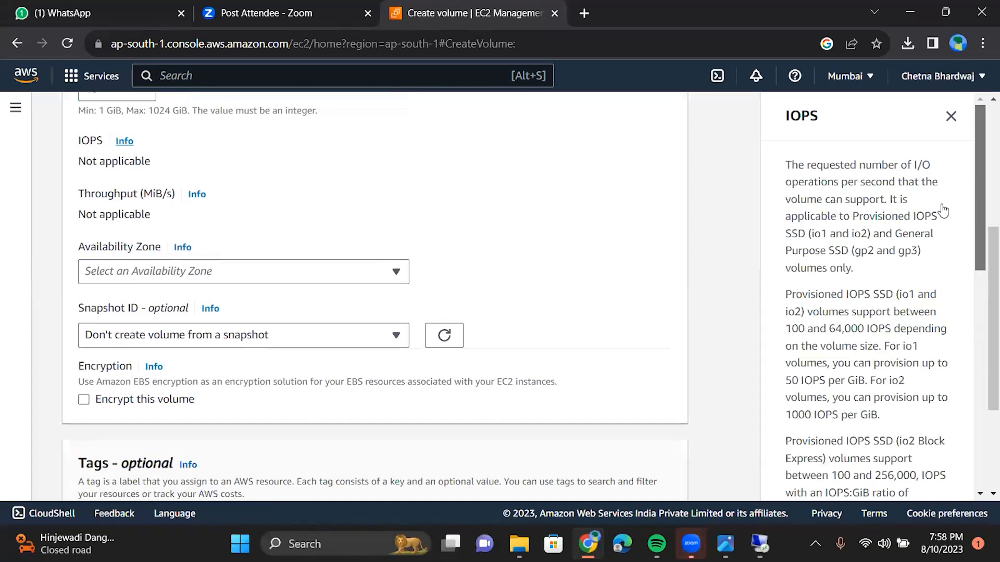
pyautogui.scroll(-3, 934, 170)
pyautogui.scroll(-5, 935, 169)
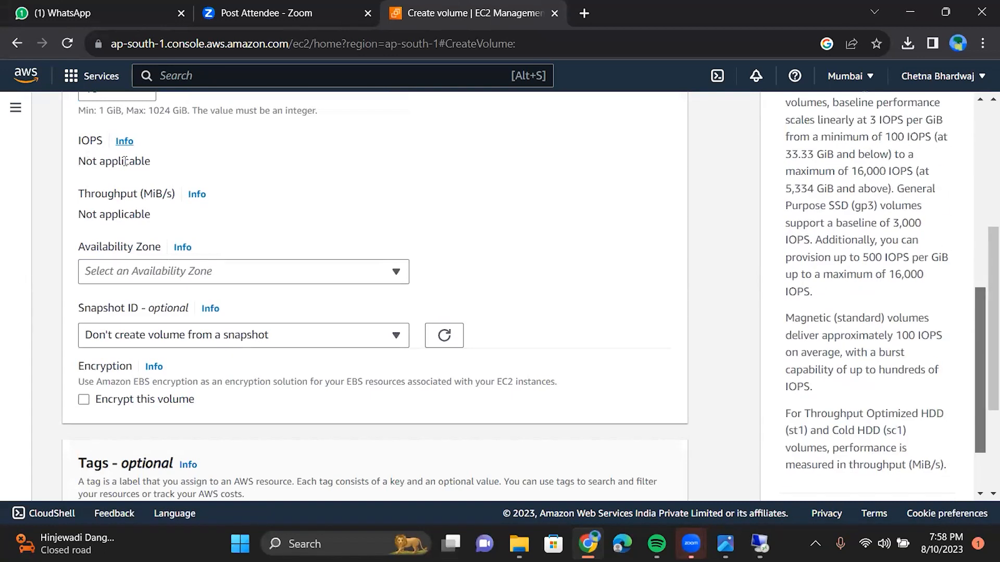
pyautogui.scroll(2, 935, 169)
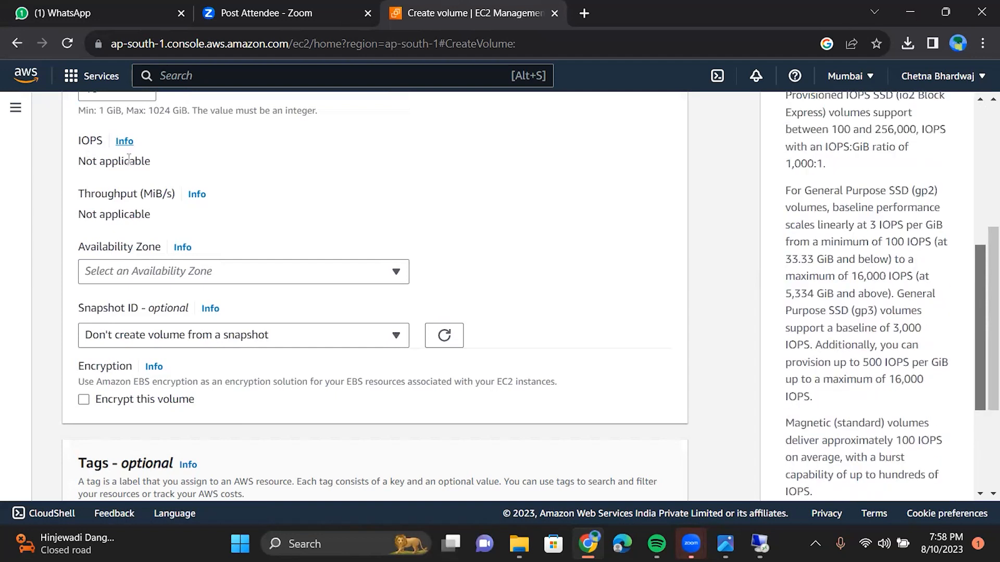
pyautogui.click(202, 283)
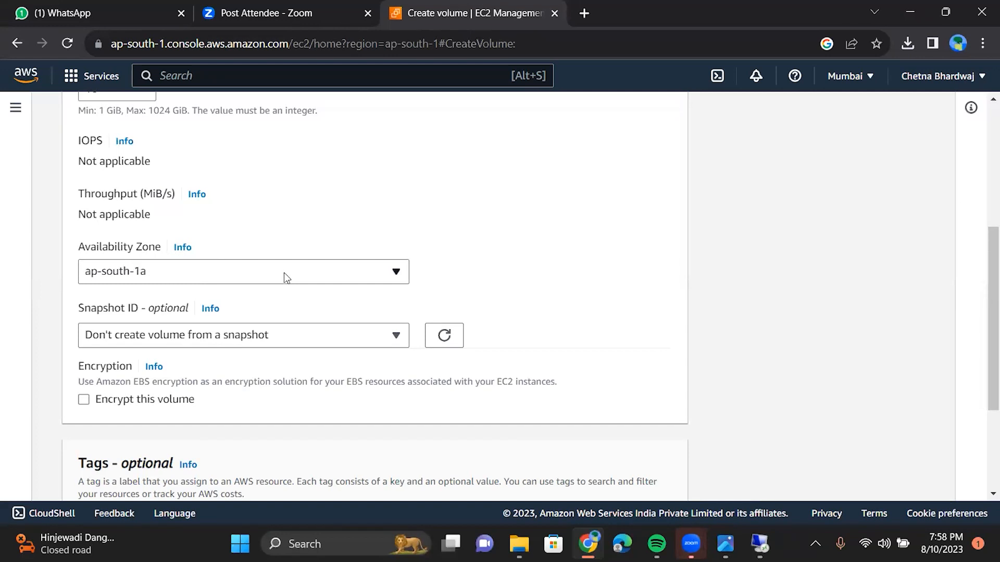
pyautogui.scroll(5, 284, 273)
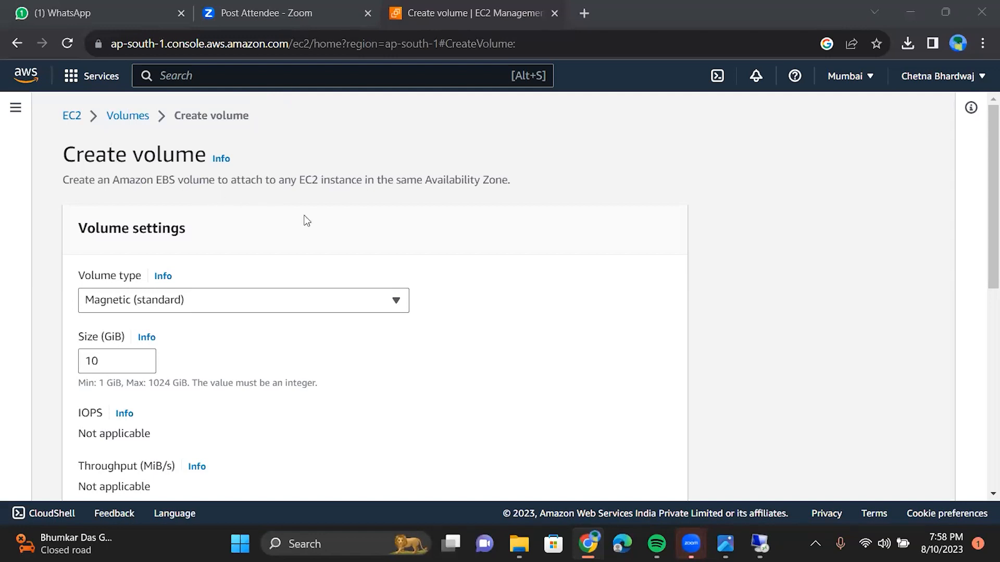
# Step: Return to EC2 Instances and inspect win1010's details, launched from the Windows Server 2022 AMI
pyautogui.click(72, 117)
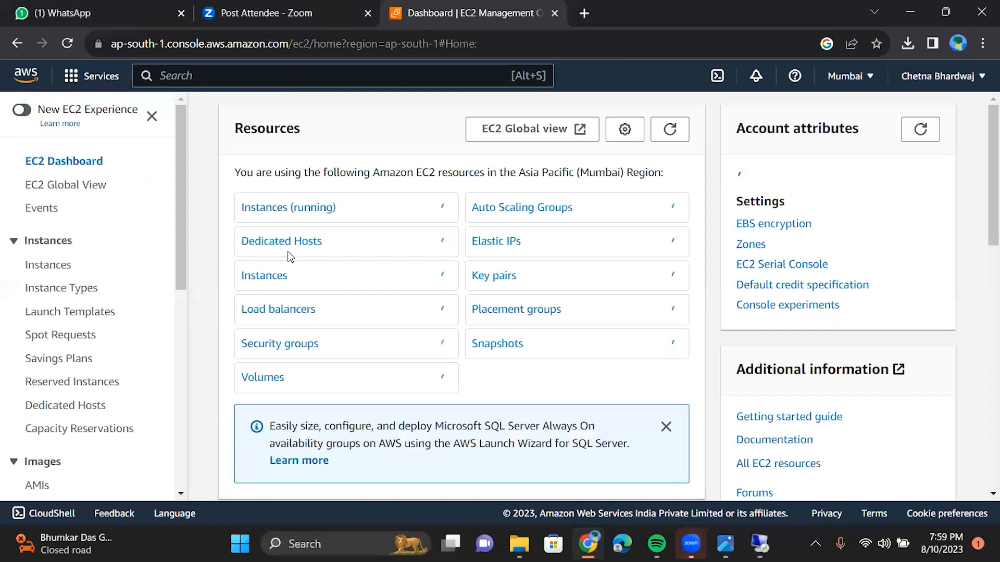
pyautogui.click(376, 235)
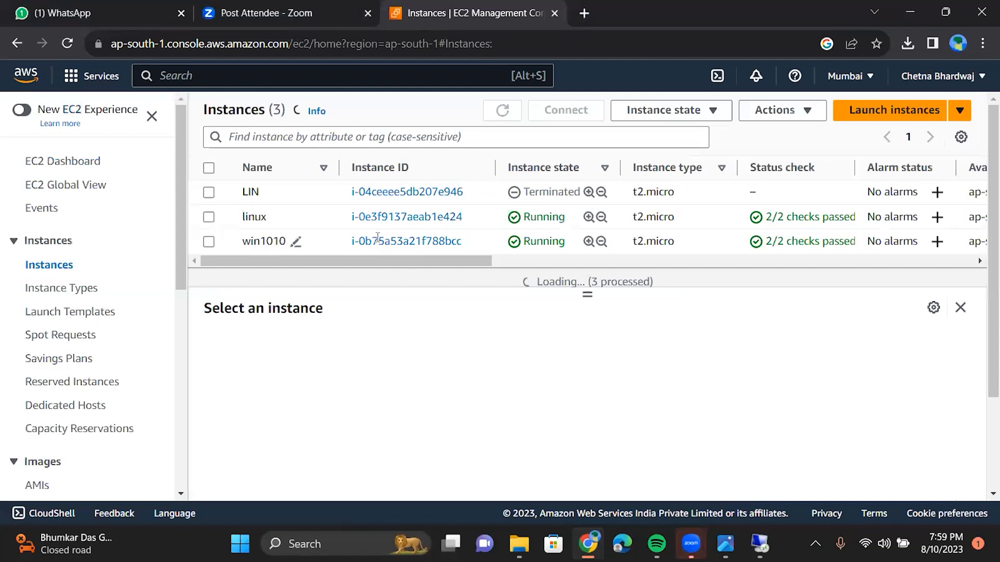
pyautogui.click(378, 240)
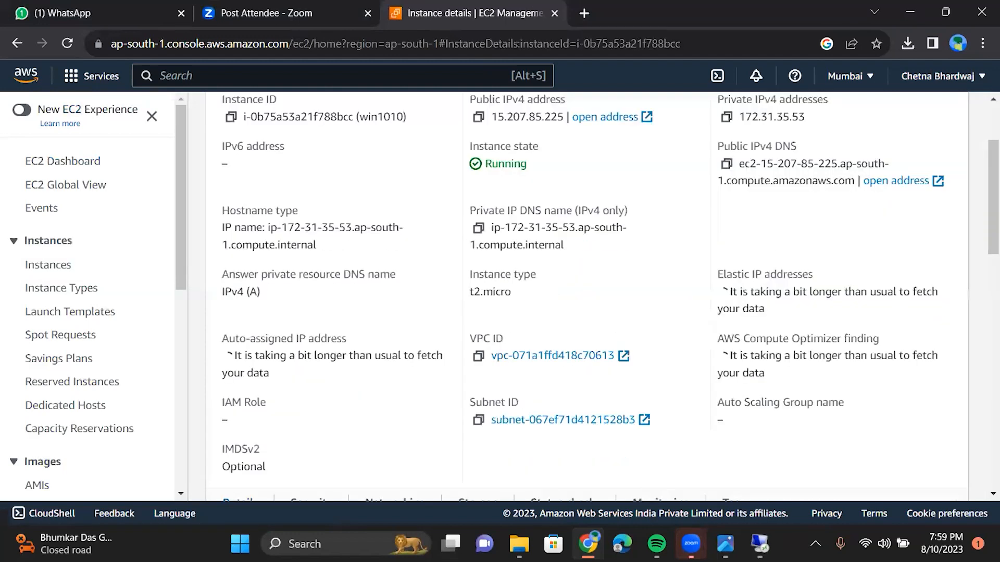
pyautogui.scroll(-1, 587, 292)
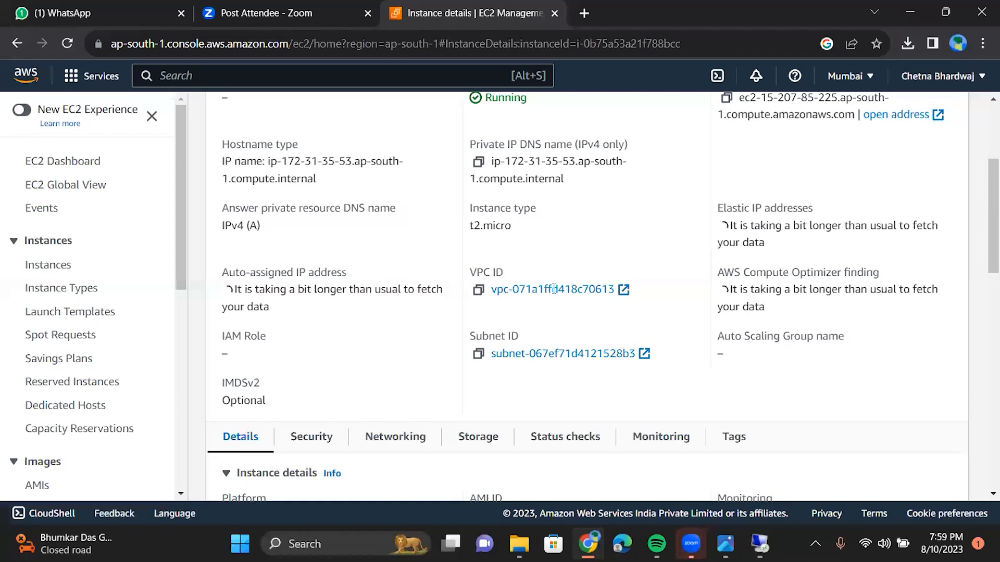
pyautogui.scroll(-4, 554, 289)
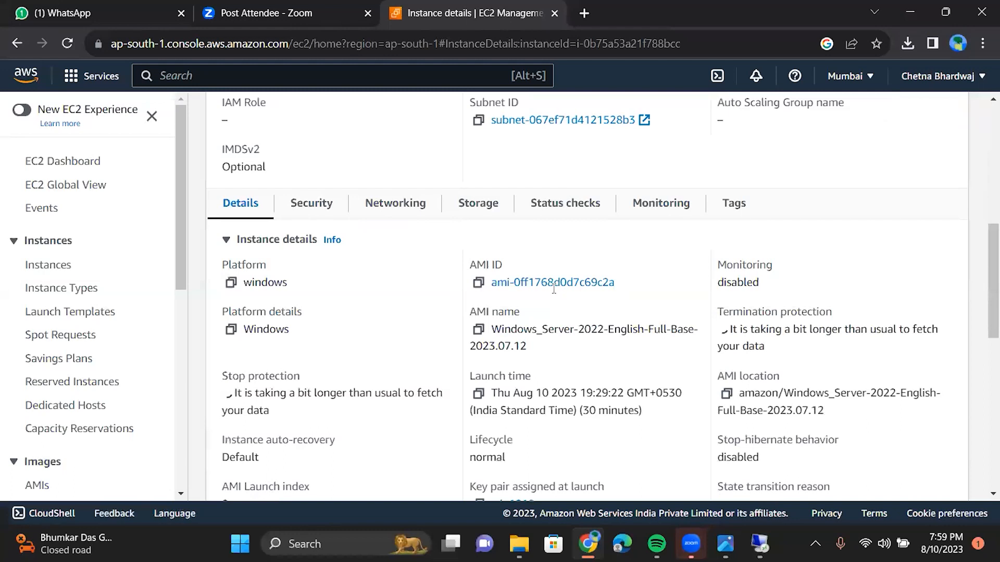
pyautogui.scroll(-4, 553, 289)
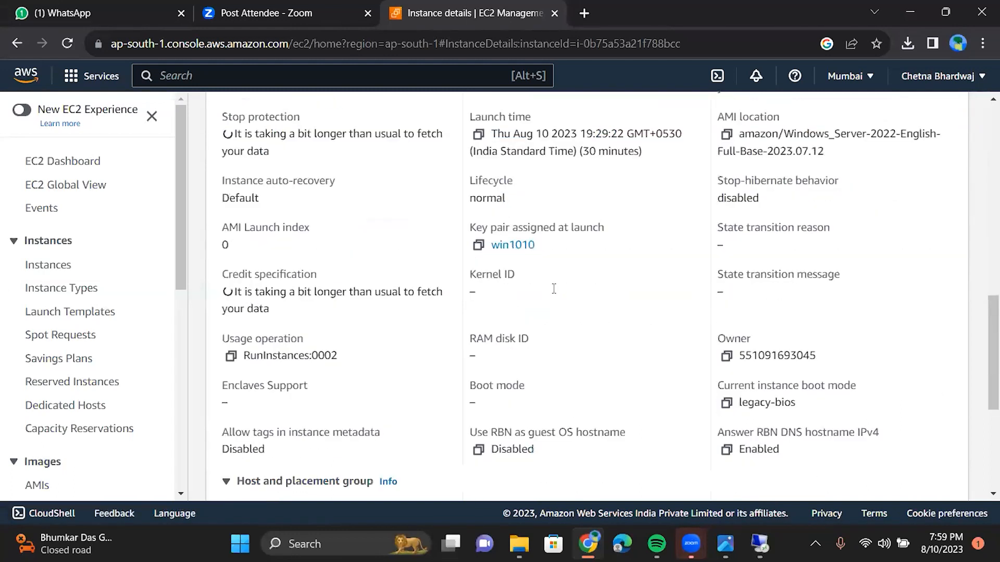
pyautogui.scroll(-5, 553, 289)
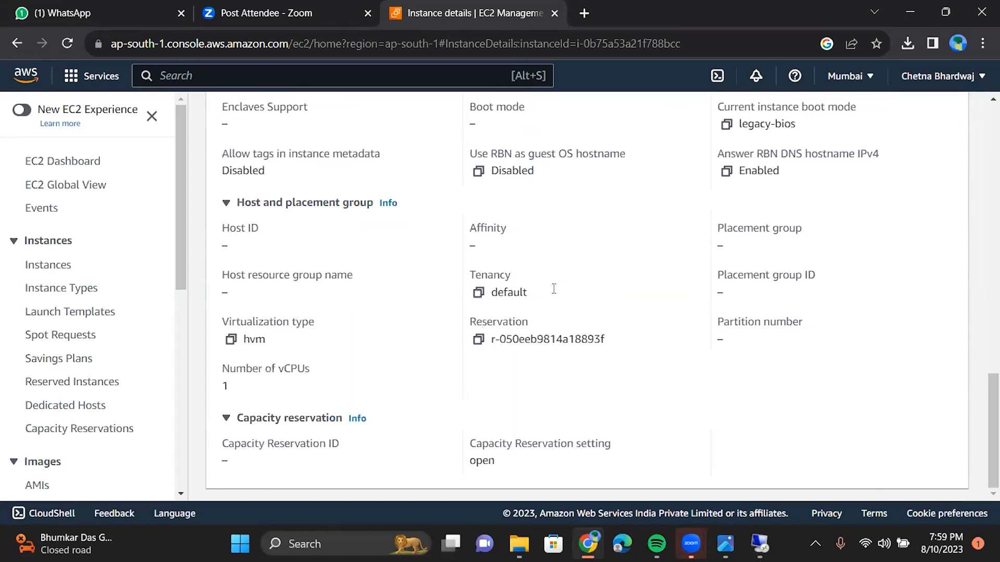
pyautogui.scroll(3, 553, 289)
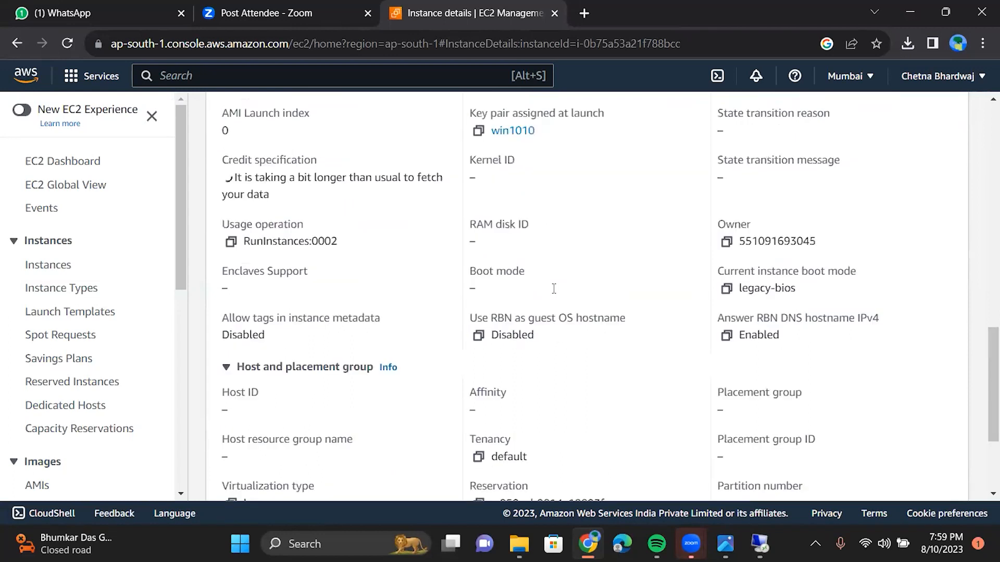
pyautogui.scroll(6, 554, 289)
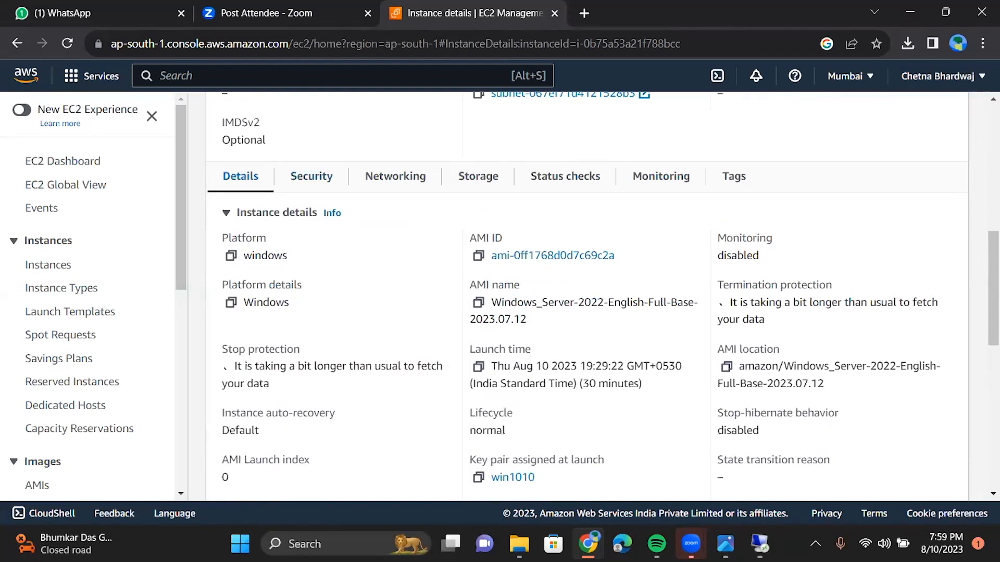
pyautogui.scroll(-3, 44, 427)
# Step: Start a new volume with Magnetic (standard) type and 10 GiB size
pyautogui.click(44, 419)
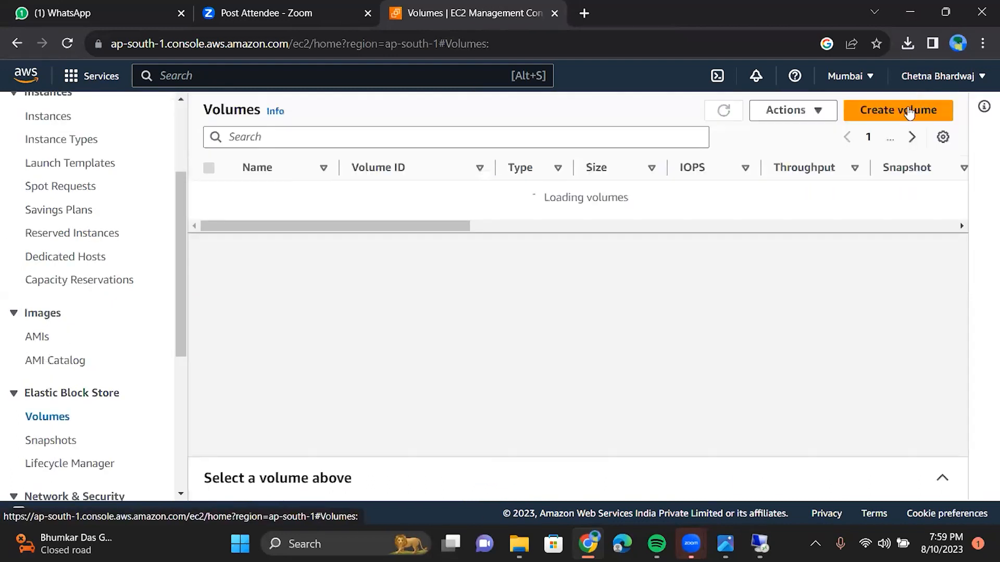
pyautogui.click(908, 108)
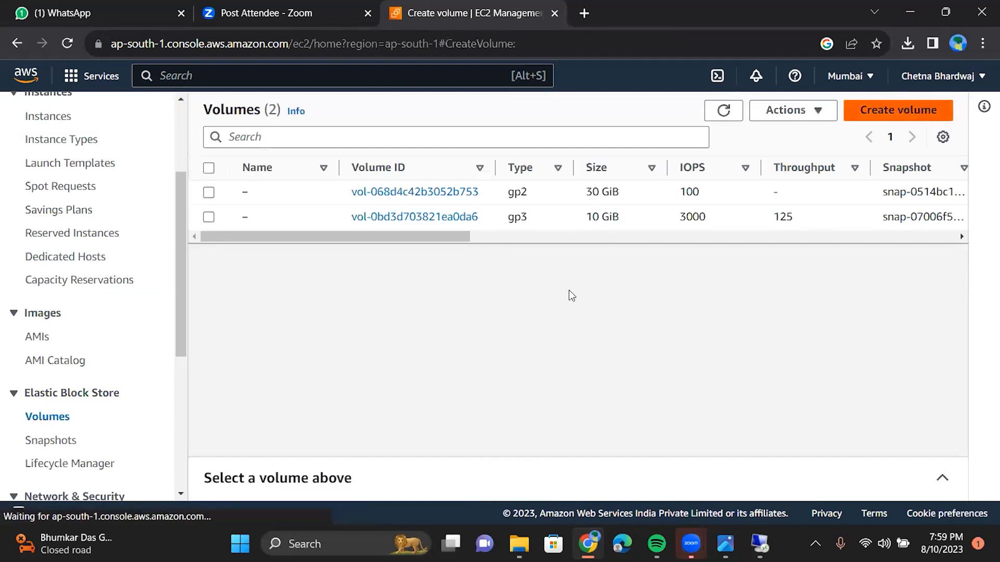
pyautogui.scroll(-3, 381, 165)
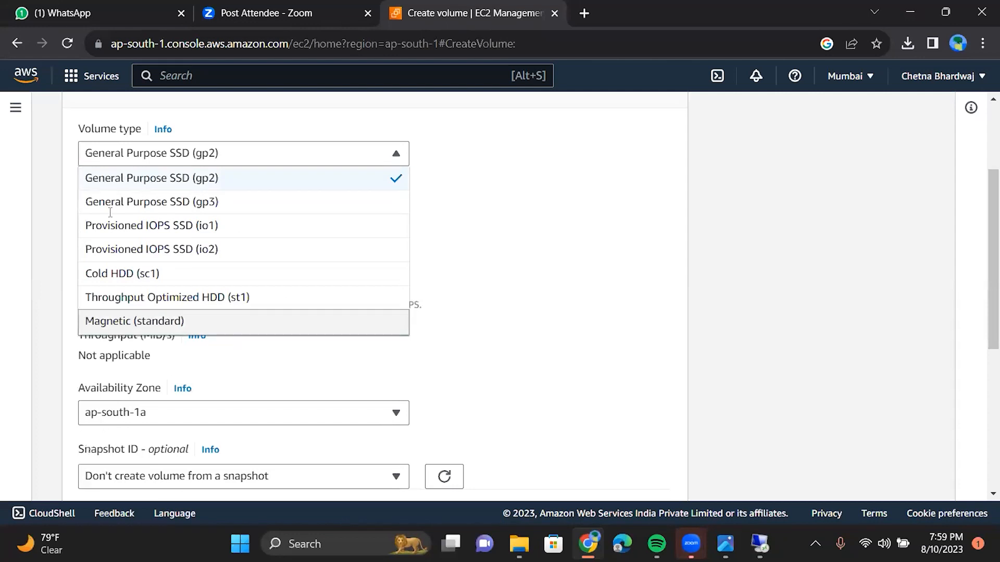
pyautogui.click(264, 318)
pyautogui.click(111, 213)
pyautogui.press('BackSpace')
# Step: Keep availability zone ap-south-1a and create the volume
pyautogui.scroll(-3, 314, 274)
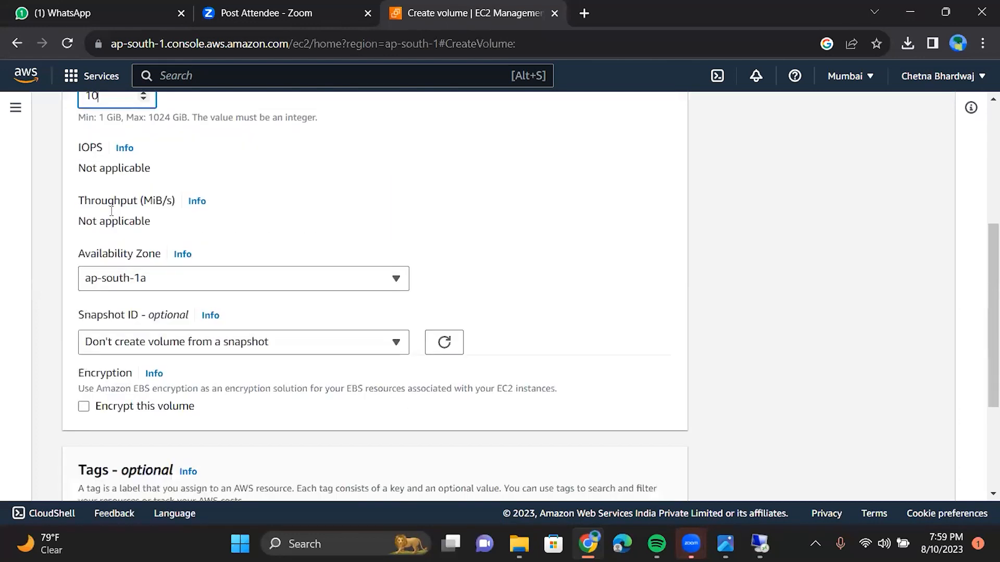
pyautogui.click(317, 275)
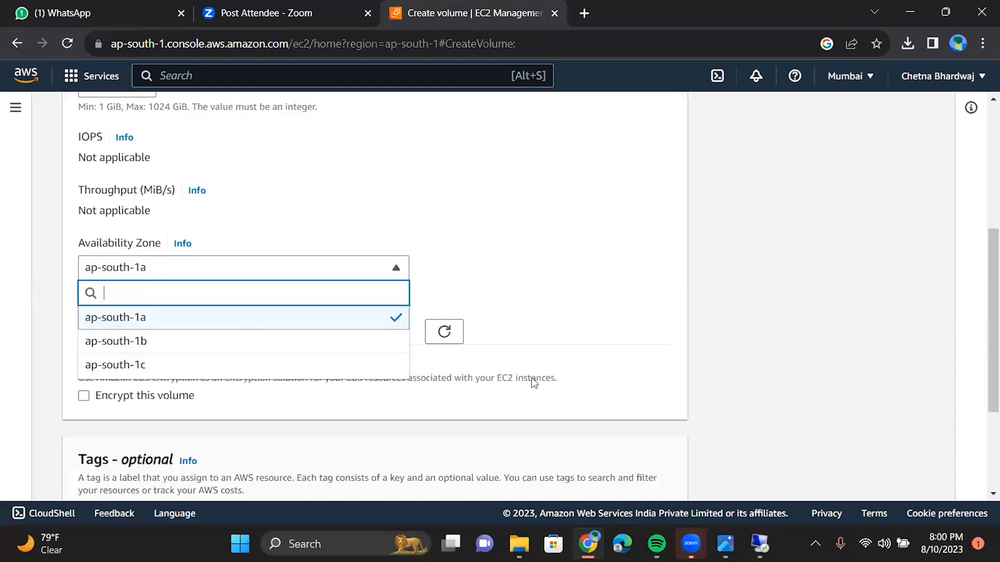
pyautogui.click(247, 326)
pyautogui.scroll(-3, 397, 365)
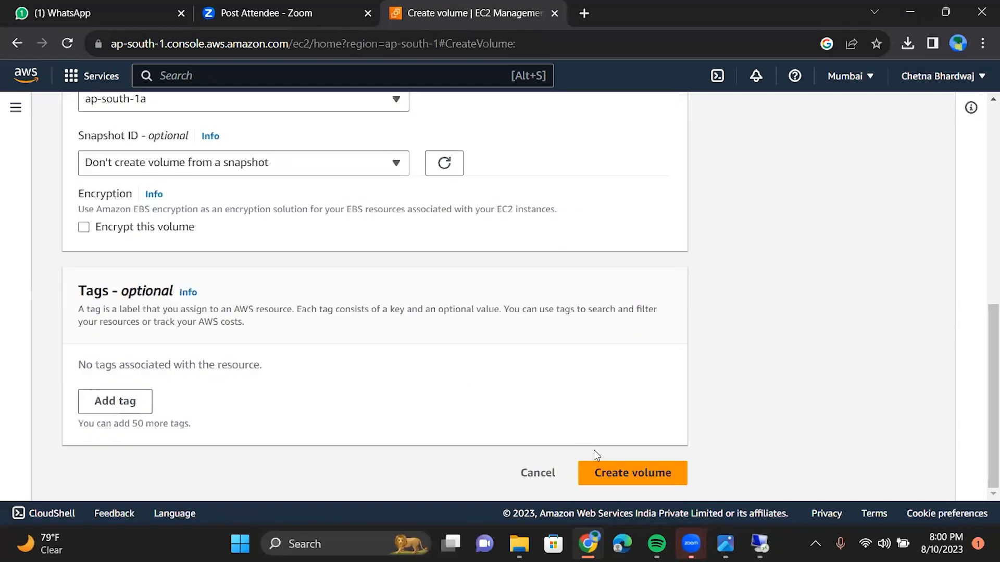
pyautogui.click(611, 475)
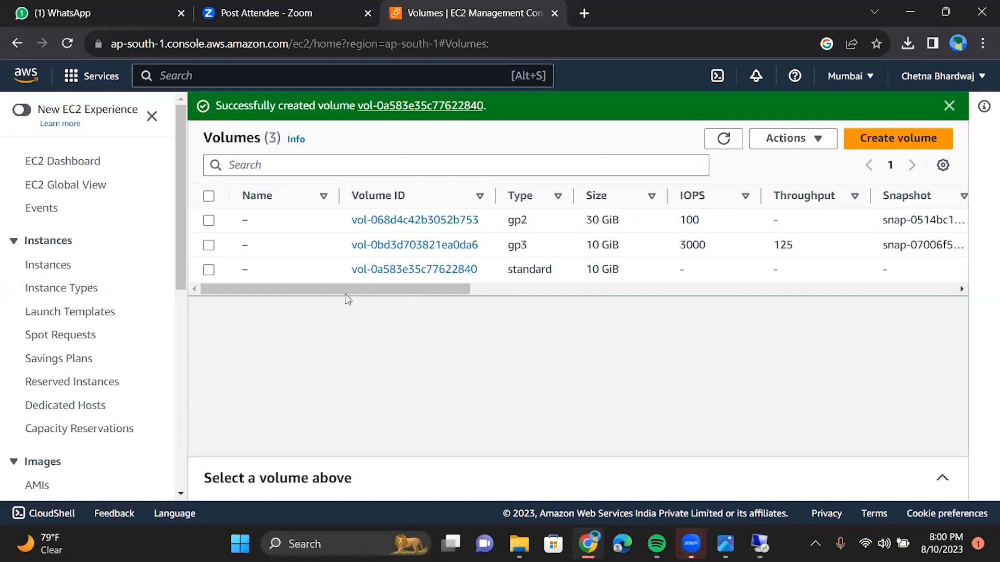
# Step: Scan the Volumes table columns and sort by Attached Instances, putting the new Creating volume first
pyautogui.hscroll(2, 391, 289)
pyautogui.hscroll(1, 395, 289)
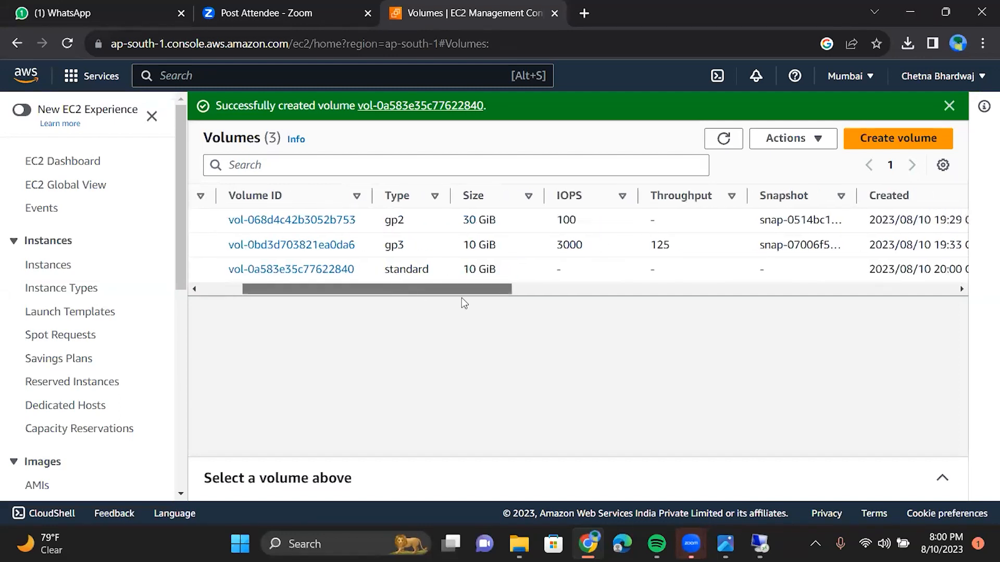
pyautogui.hscroll(3, 442, 297)
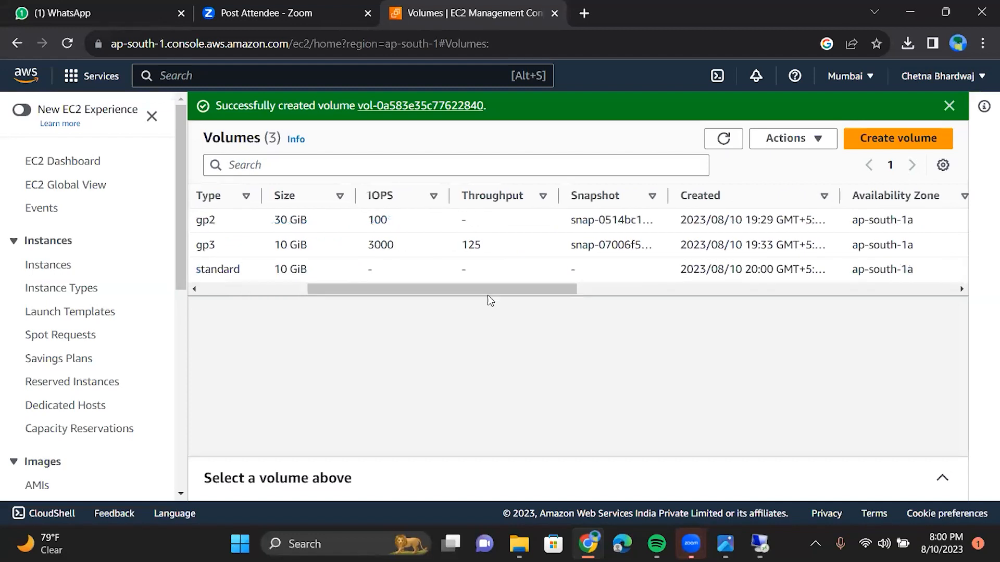
pyautogui.hscroll(1, 488, 296)
pyautogui.hscroll(5, 499, 299)
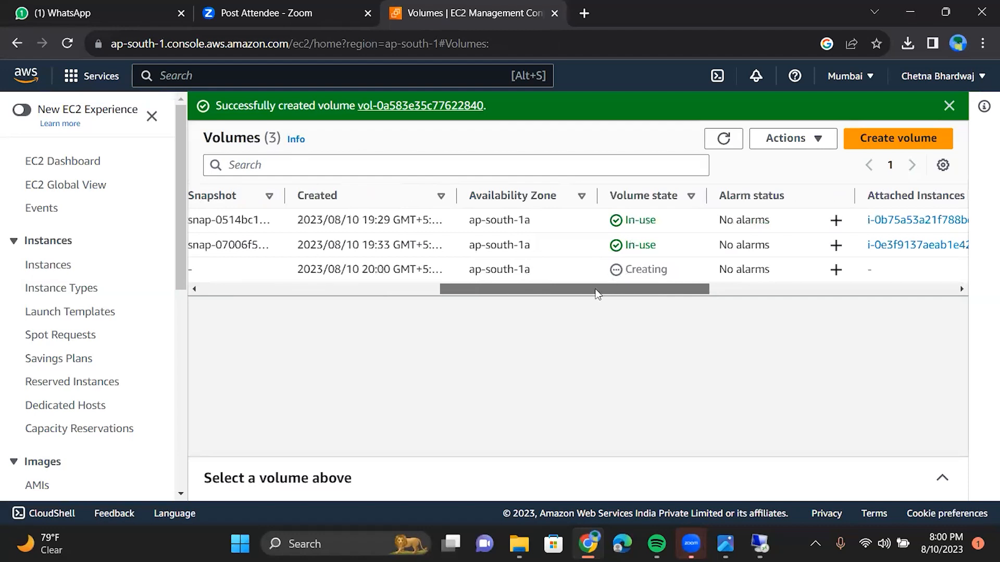
pyautogui.hscroll(3, 636, 293)
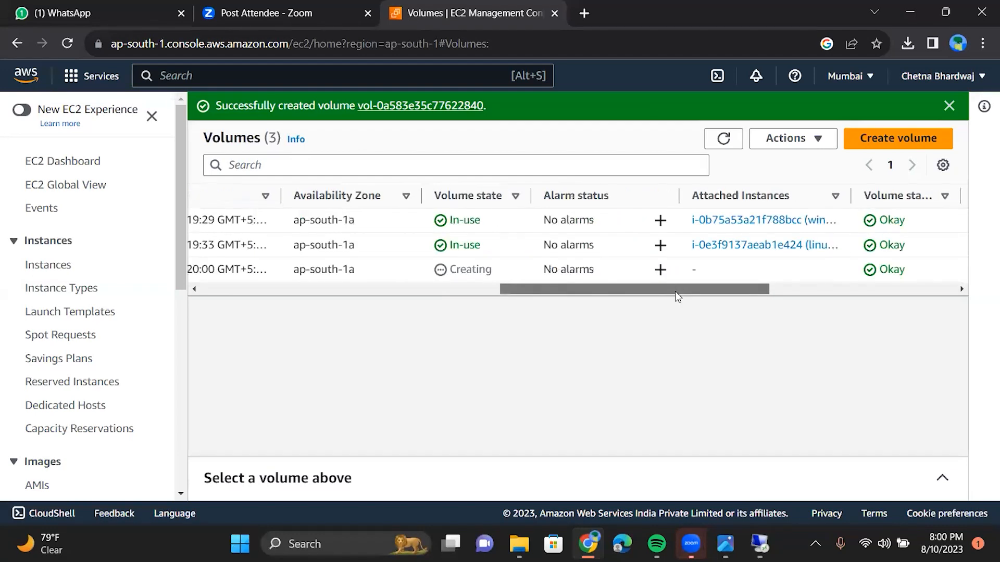
pyautogui.hscroll(2, 705, 222)
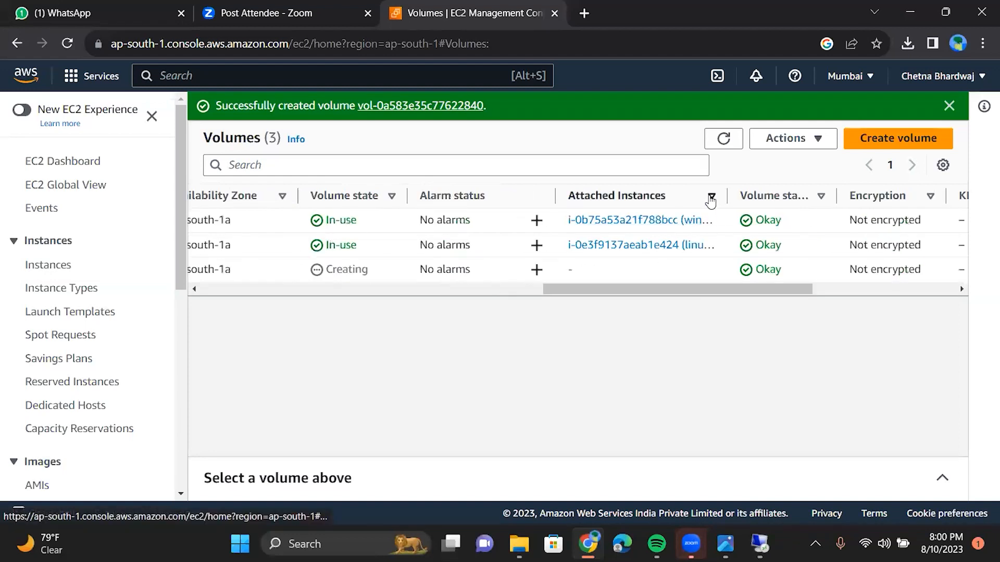
pyautogui.click(710, 197)
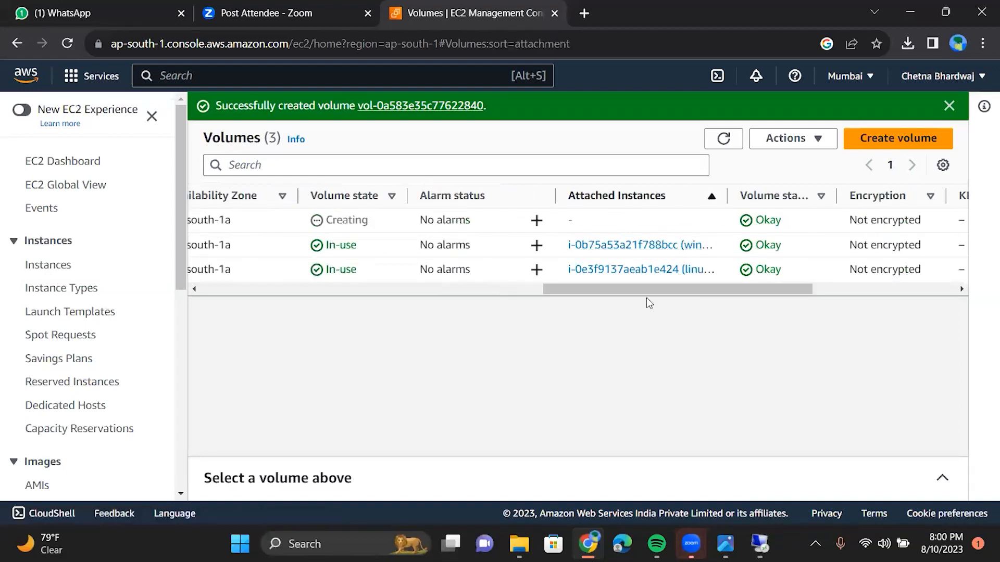
pyautogui.hscroll(2, 756, 306)
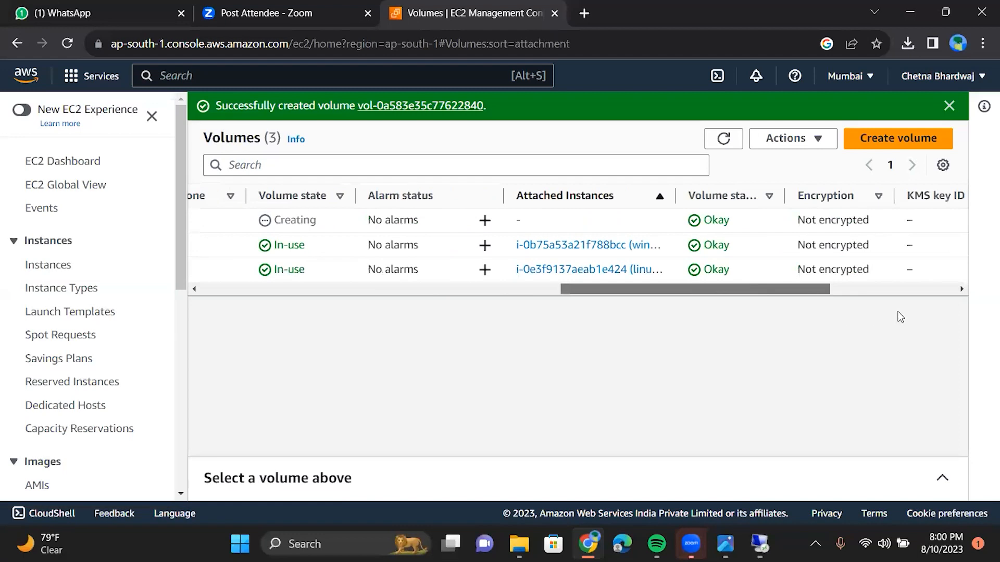
pyautogui.moveTo(773, 289); pyautogui.dragTo(899, 292)
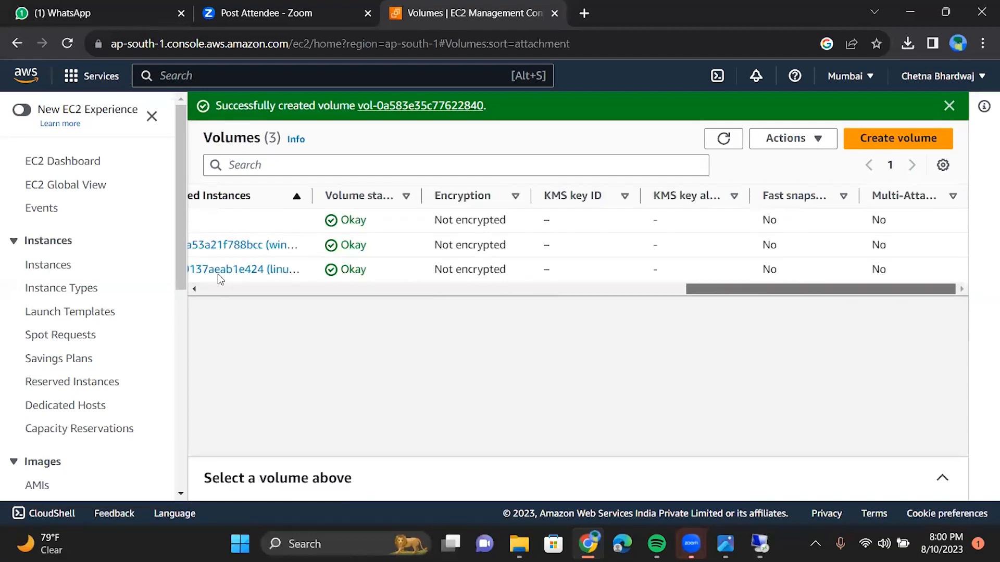
pyautogui.hscroll(-10, 230, 274)
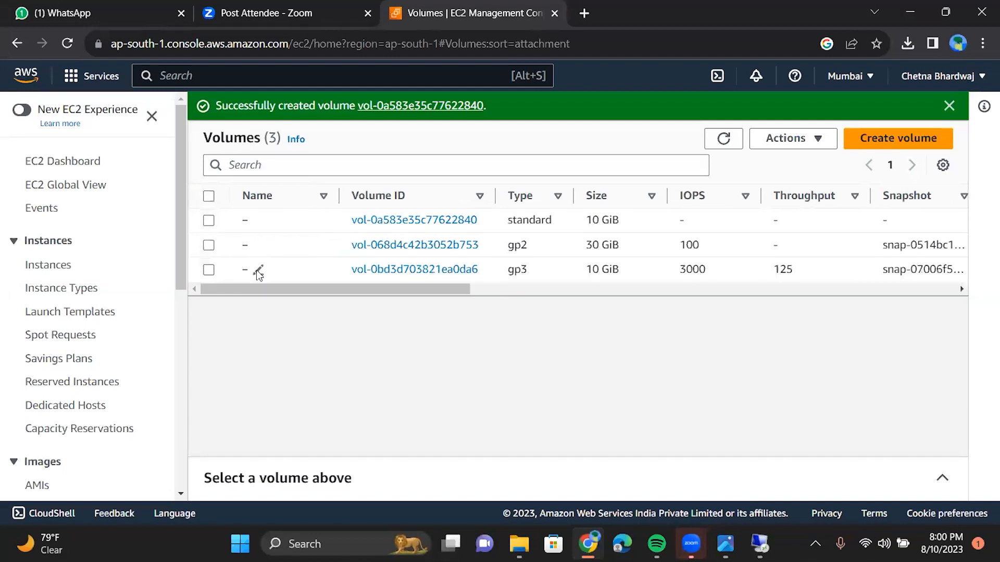
# Step: Name the 10 GiB gp3 volume 'root v lin', replacing an initial 'vol1'
pyautogui.click(259, 271)
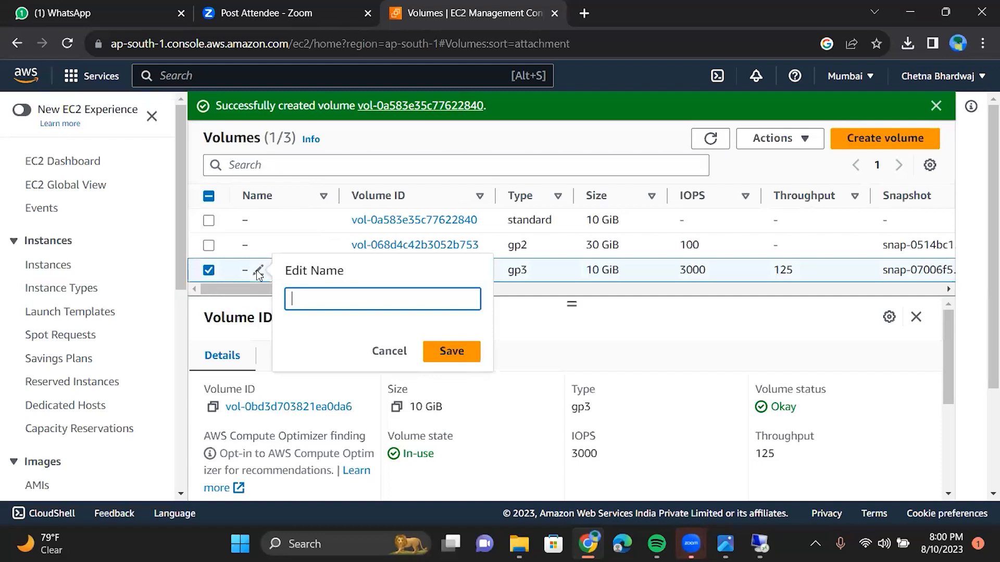
pyautogui.write('vol1')
pyautogui.press('Return')
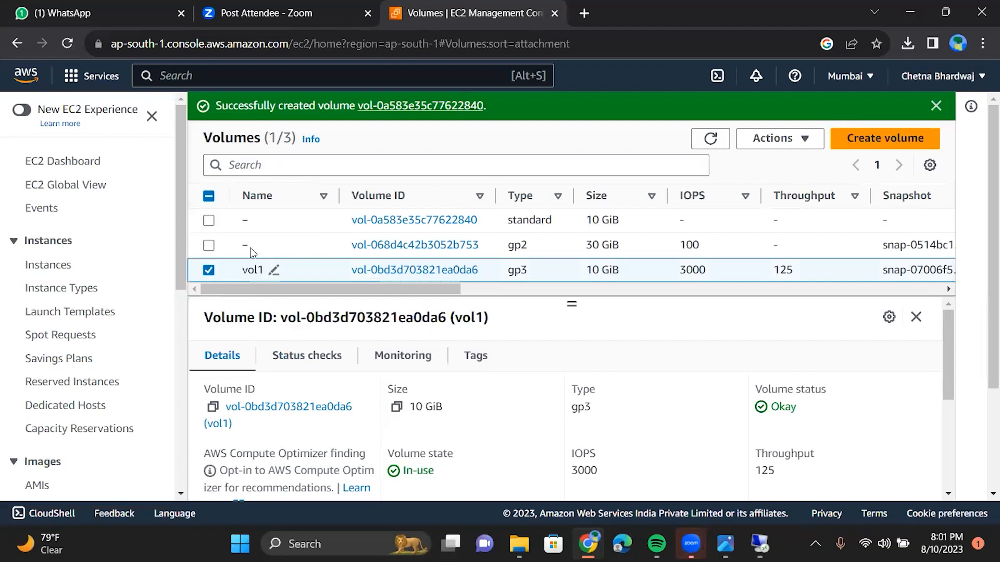
pyautogui.click(273, 271)
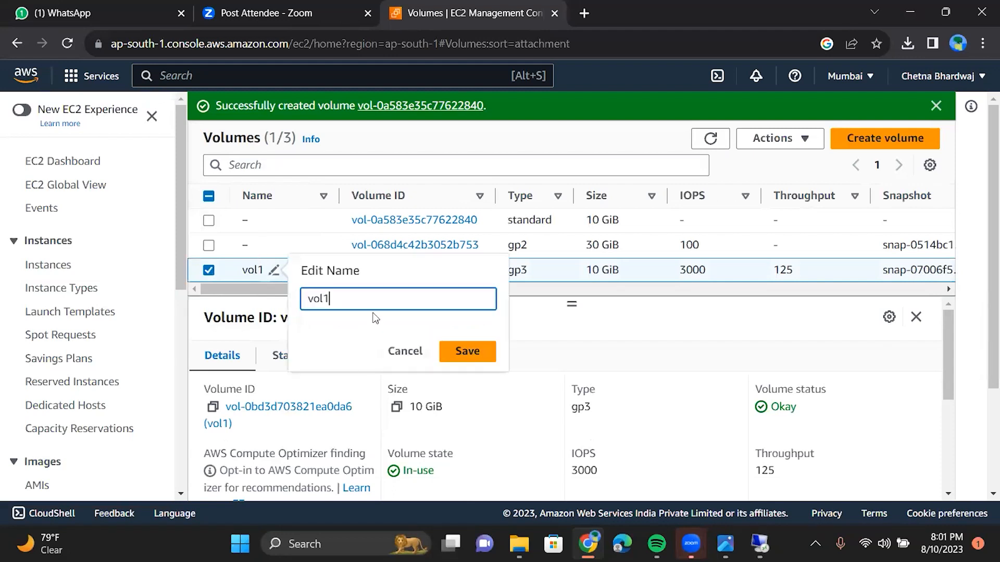
pyautogui.press('BackSpace')
pyautogui.press('BackSpace')
pyautogui.press('BackSpace')
pyautogui.press('BackSpace')
pyautogui.write('root')
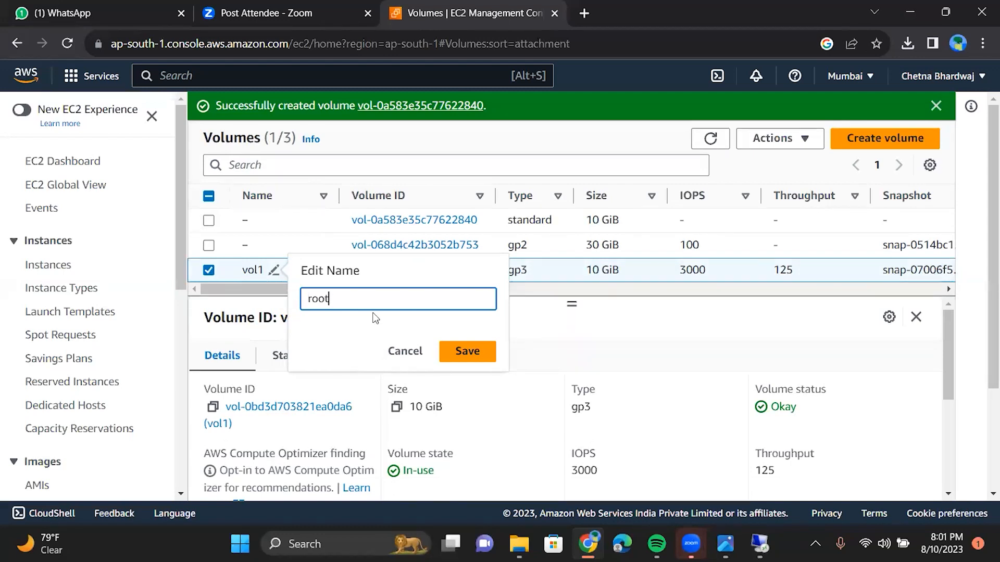
pyautogui.write('v lin')
pyautogui.press('Return')
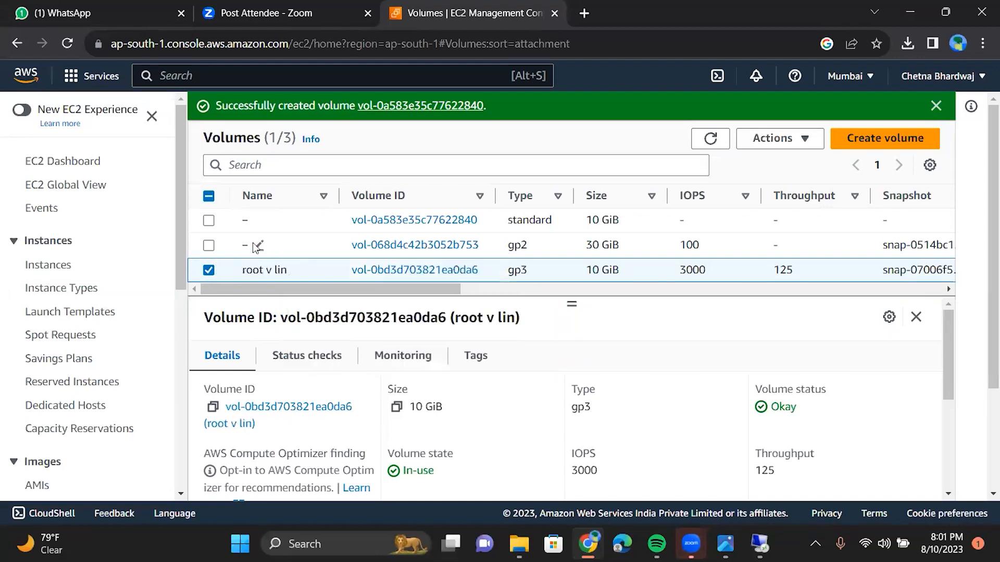
# Step: Name the 30 GiB gp2 volume 'root v win' and the new standard volume 'vol1'
pyautogui.click(254, 245)
pyautogui.write('root v')
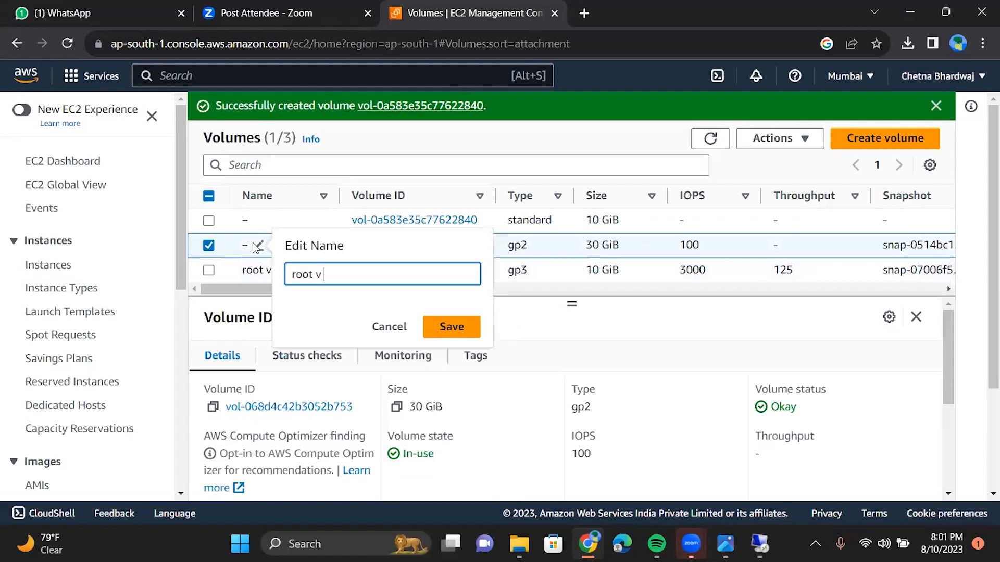
pyautogui.write(' win')
pyautogui.click(456, 329)
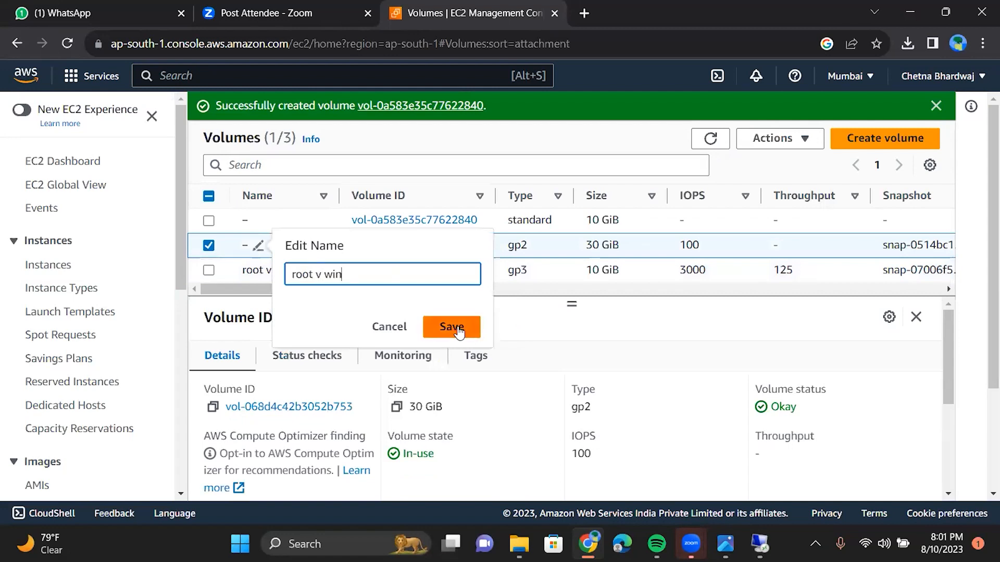
pyautogui.click(258, 223)
pyautogui.write('vol1')
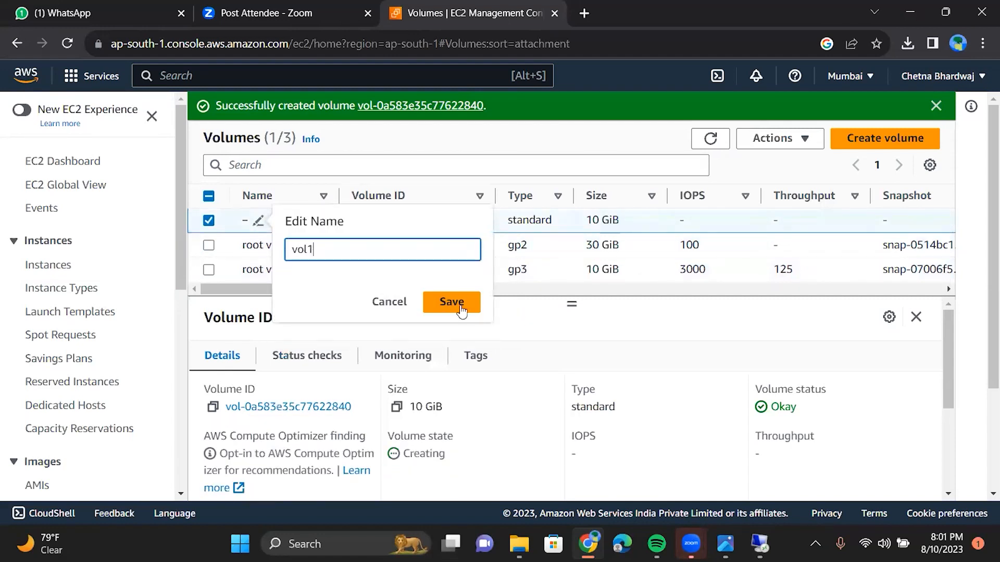
pyautogui.click(461, 309)
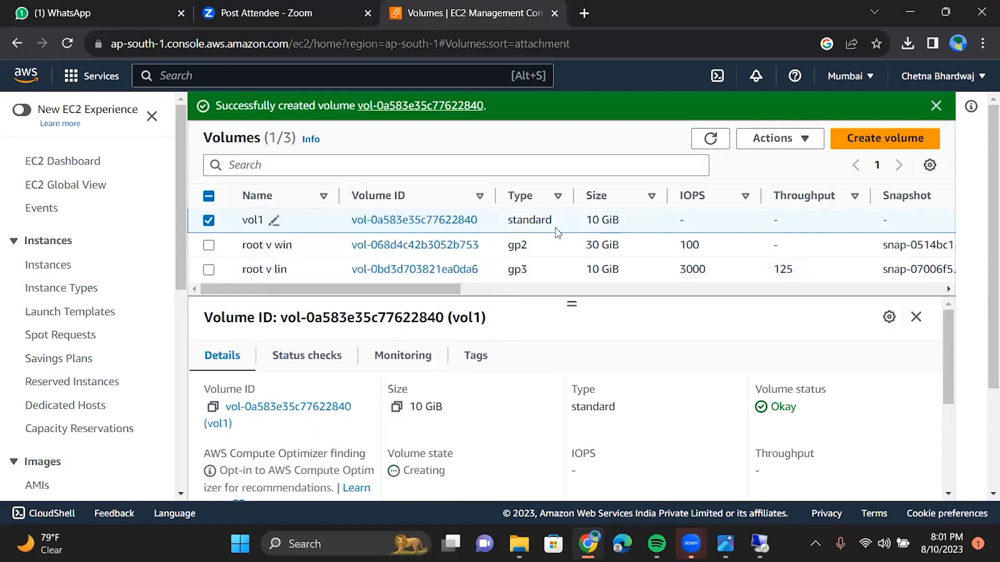
pyautogui.click(814, 146)
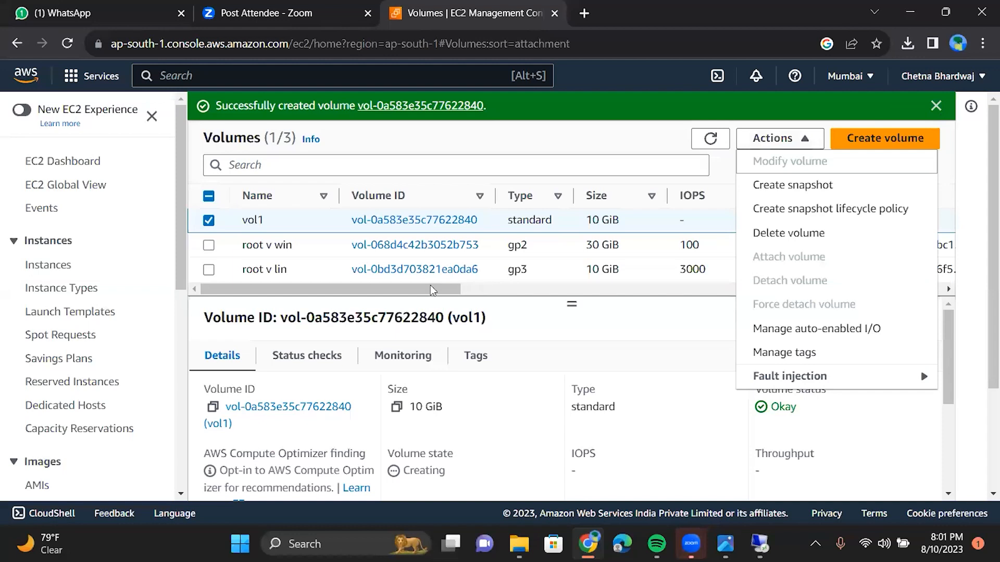
pyautogui.click(409, 293)
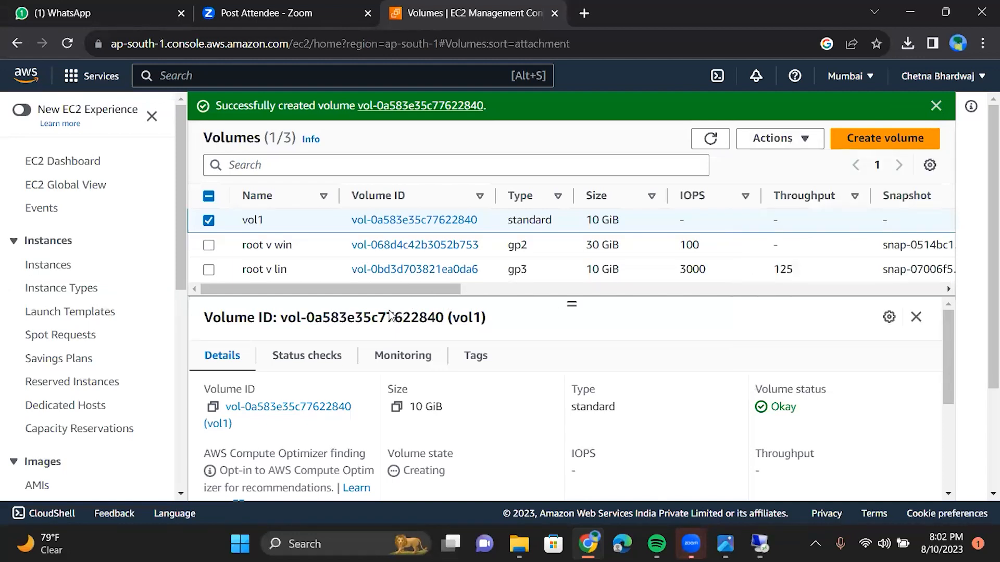
pyautogui.hscroll(1, 421, 294)
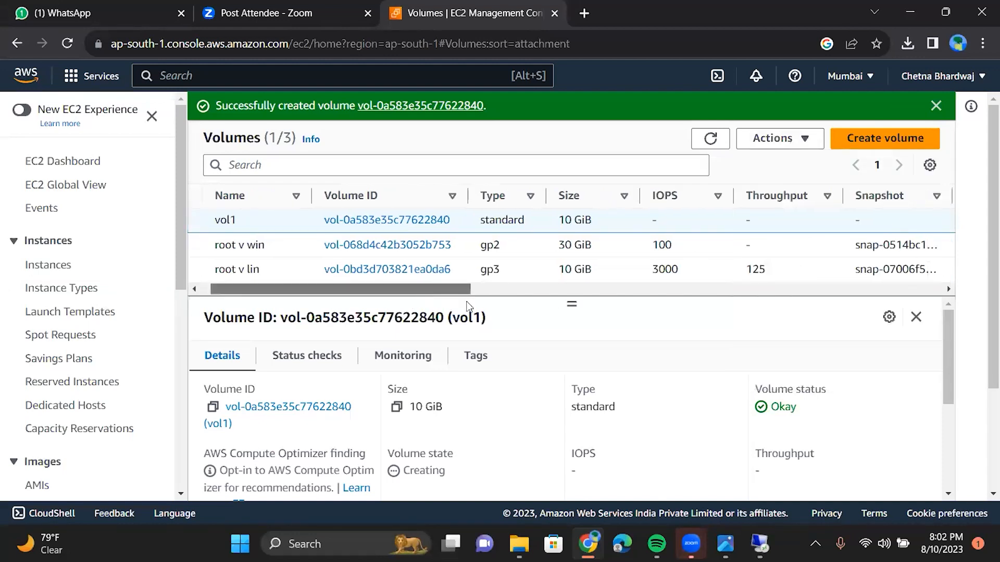
pyautogui.hscroll(5, 411, 308)
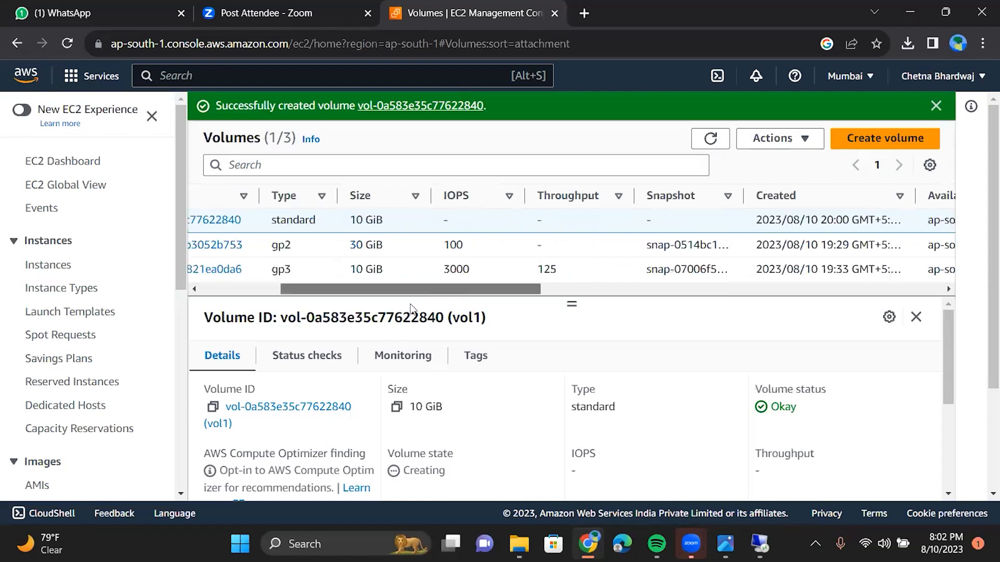
pyautogui.click(240, 290)
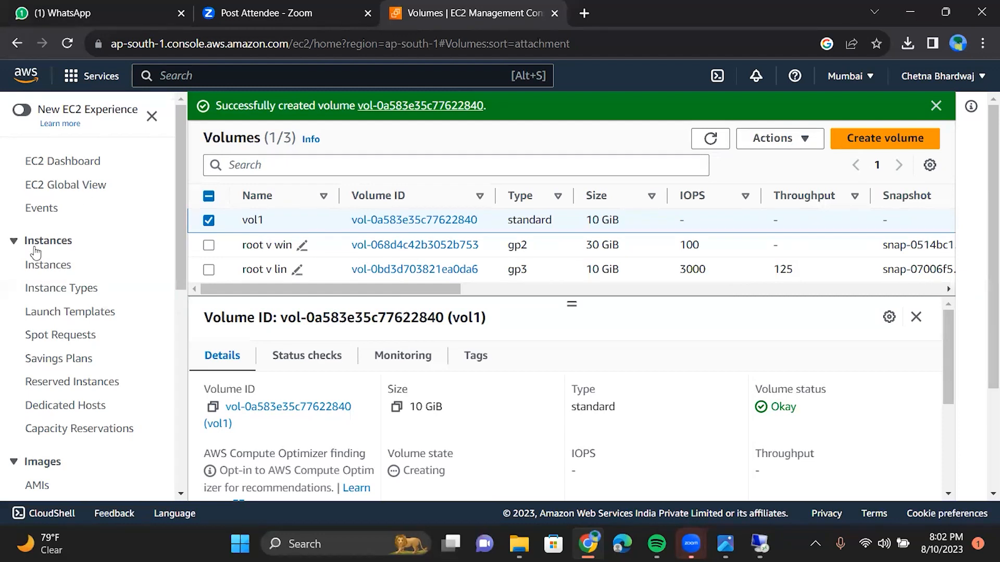
pyautogui.click(49, 268)
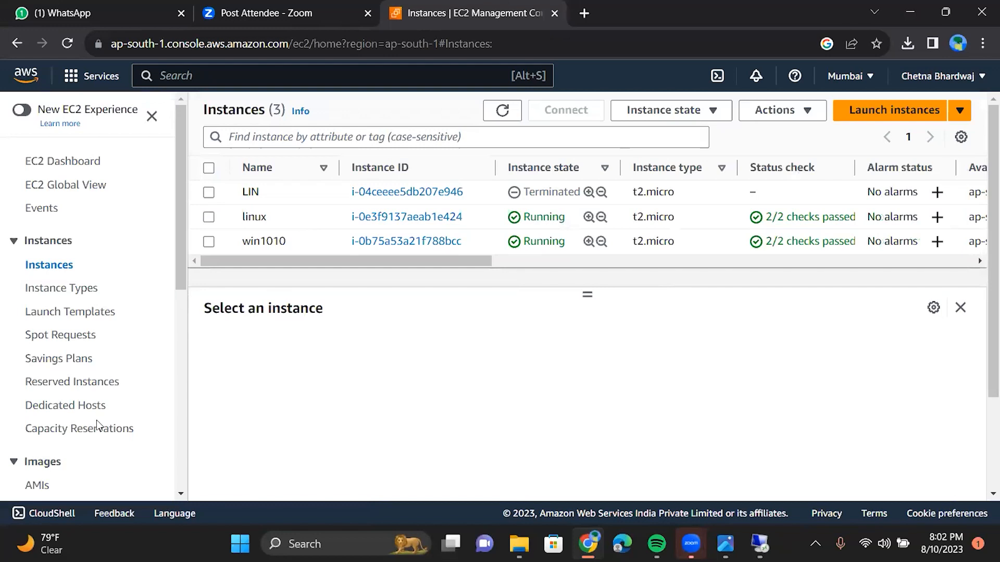
pyautogui.scroll(-2, 59, 414)
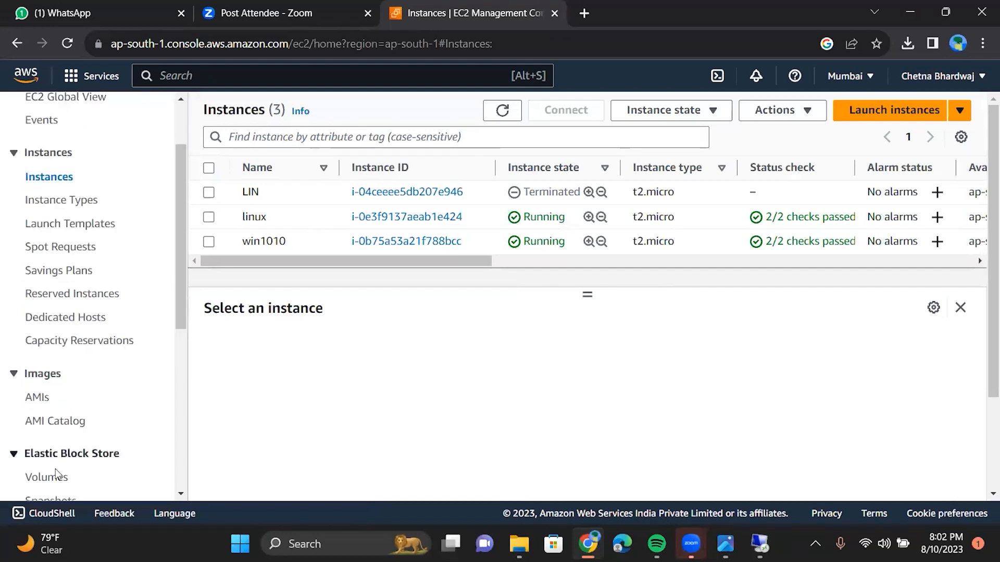
pyautogui.click(54, 479)
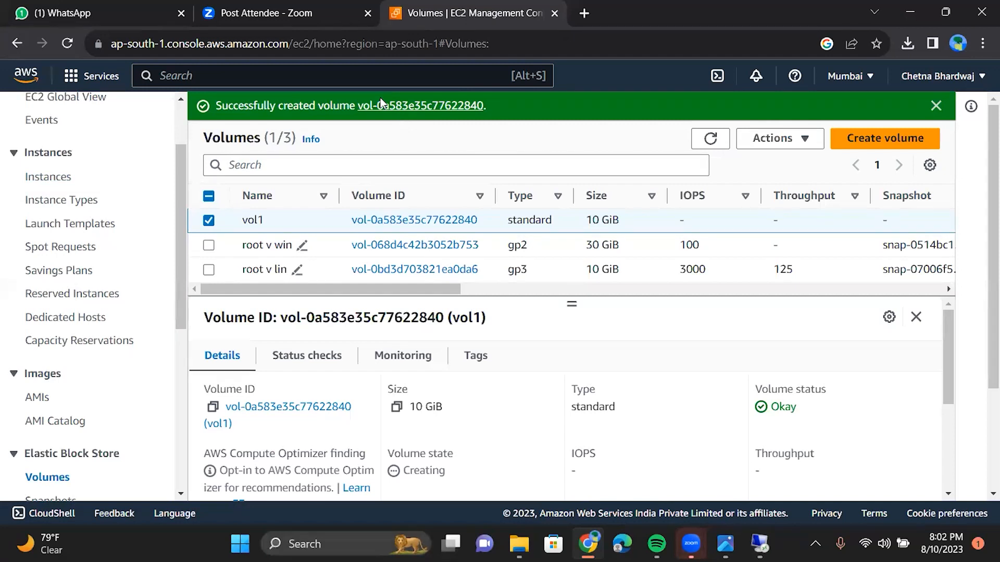
pyautogui.click(354, 538)
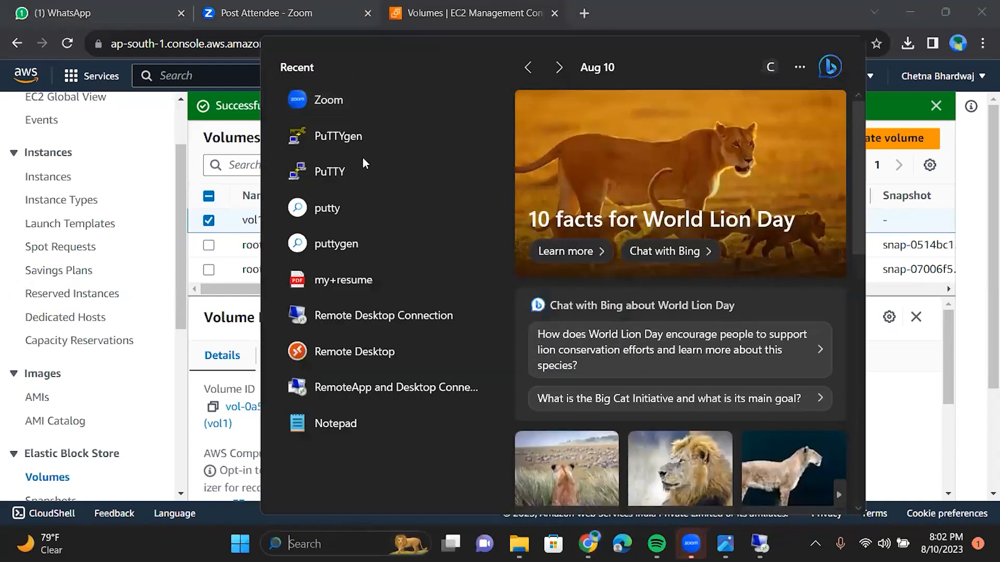
# Step: Search for 'pai' and launch Paint
pyautogui.write('paint')
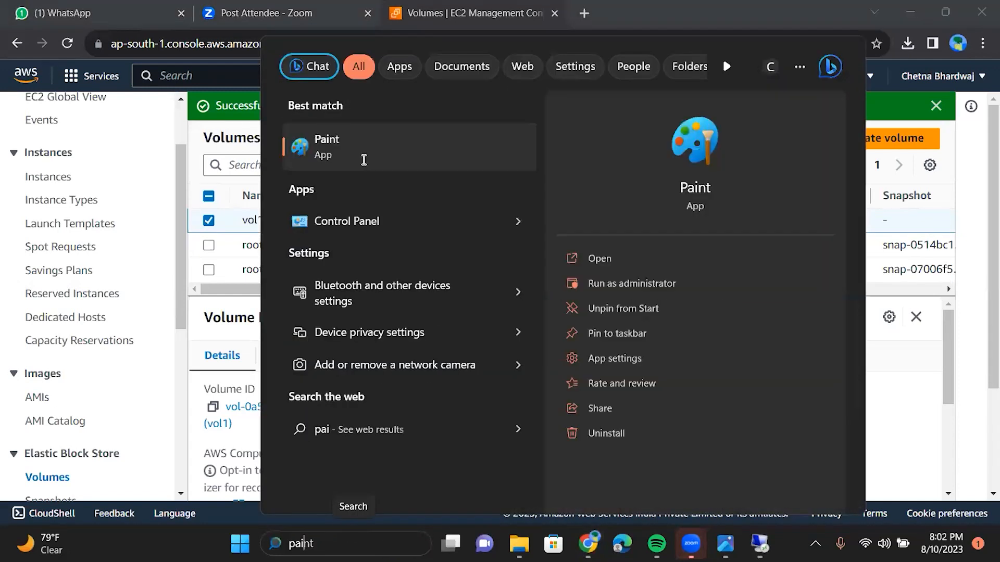
pyautogui.click(333, 165)
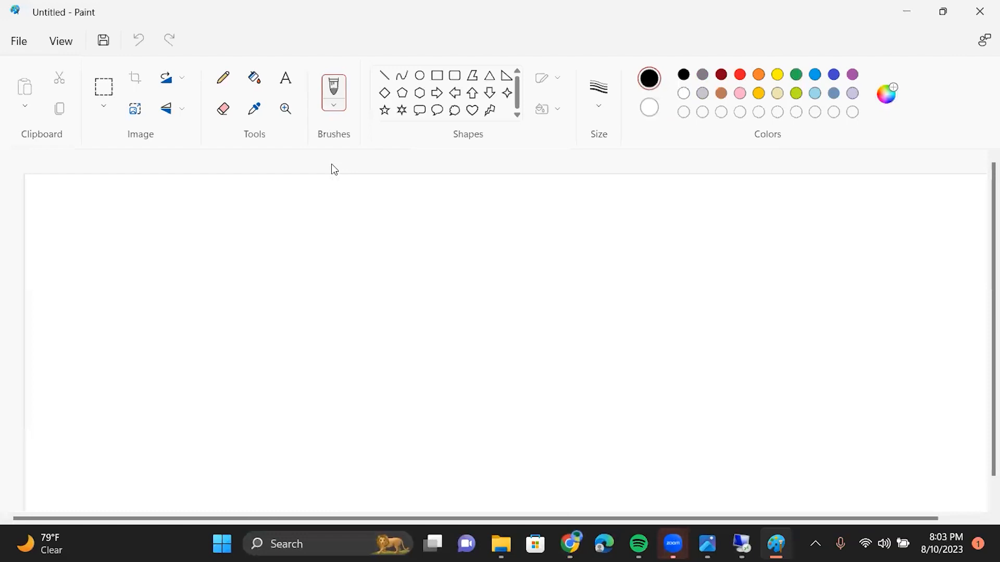
# Step: Sketch a square, crossing lines, a W and a D box with a V inside
pyautogui.moveTo(134, 294)
pyautogui.mouseDown()
pyautogui.moveTo(114, 196)
pyautogui.moveTo(172, 277)
pyautogui.moveTo(111, 298)
pyautogui.mouseUp()
pyautogui.moveTo(260, 235); pyautogui.dragTo(156, 246)
pyautogui.moveTo(373, 204); pyautogui.dragTo(327, 200)
pyautogui.moveTo(410, 190); pyautogui.dragTo(373, 205)
pyautogui.moveTo(147, 442); pyautogui.dragTo(132, 327)
pyautogui.click(125, 318)
pyautogui.moveTo(372, 266); pyautogui.dragTo(406, 369)
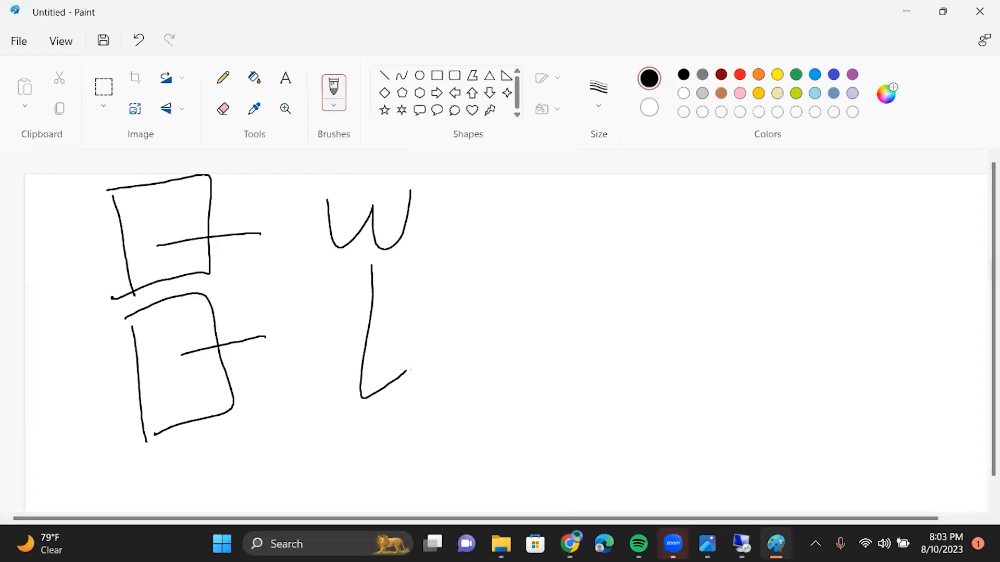
pyautogui.moveTo(747, 198); pyautogui.dragTo(771, 364)
pyautogui.moveTo(752, 203)
pyautogui.mouseDown()
pyautogui.moveTo(824, 335)
pyautogui.moveTo(767, 372)
pyautogui.mouseUp()
pyautogui.moveTo(783, 235)
pyautogui.mouseDown()
pyautogui.moveTo(787, 250)
pyautogui.moveTo(829, 219)
pyautogui.mouseUp()
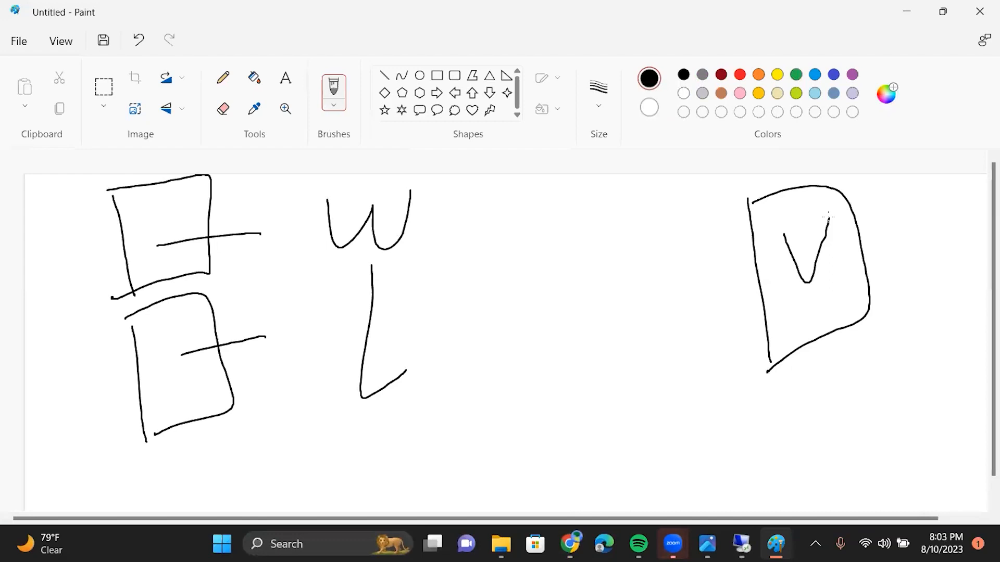
# Step: Add connecting lines, a U curve and more boxes, then return to the AWS console
pyautogui.moveTo(757, 281); pyautogui.dragTo(571, 308)
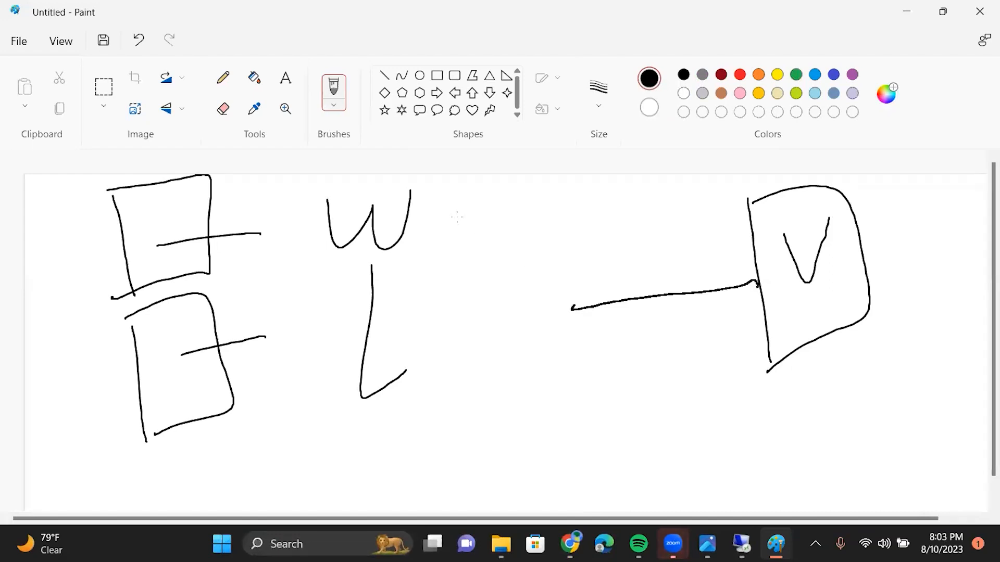
pyautogui.moveTo(457, 217)
pyautogui.mouseDown()
pyautogui.moveTo(576, 307)
pyautogui.moveTo(530, 443)
pyautogui.moveTo(420, 423)
pyautogui.mouseUp()
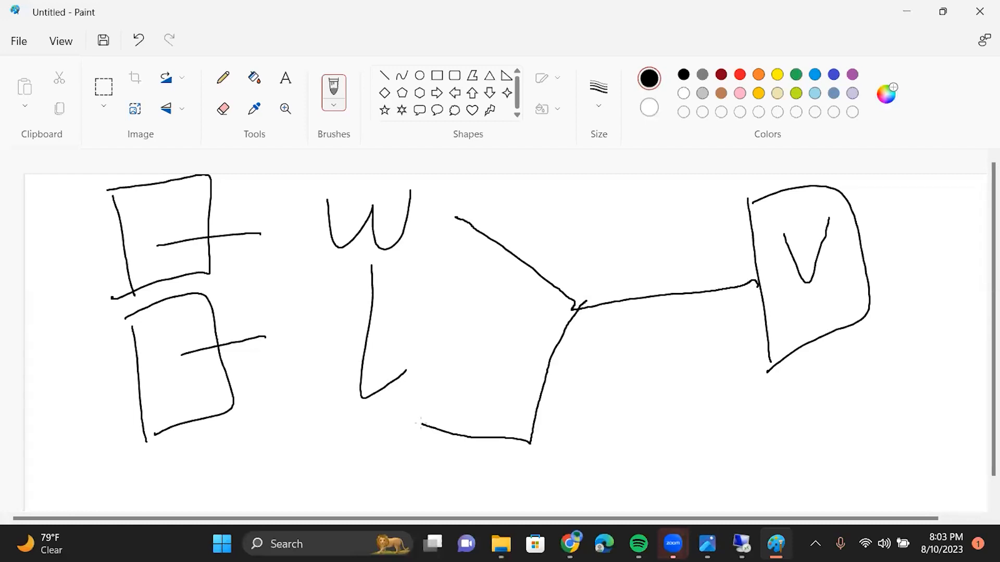
pyautogui.moveTo(436, 218); pyautogui.dragTo(576, 309)
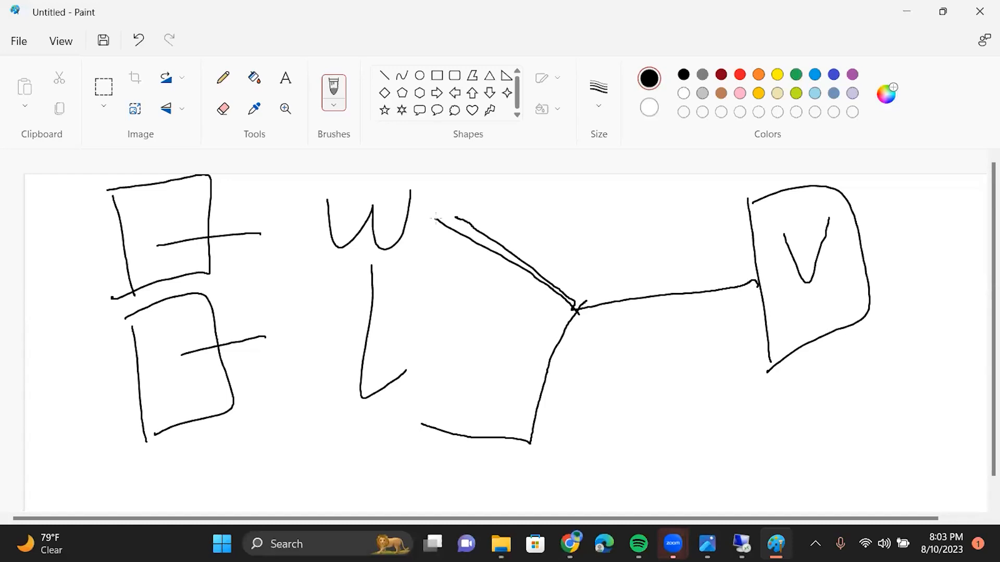
pyautogui.moveTo(106, 298); pyautogui.dragTo(445, 263)
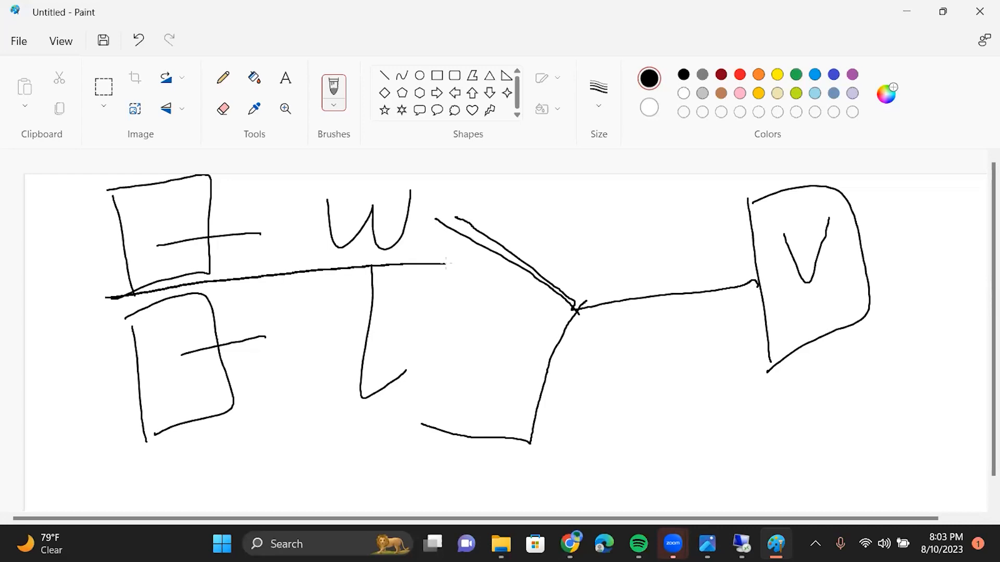
pyautogui.moveTo(620, 203); pyautogui.dragTo(621, 209)
pyautogui.moveTo(689, 365)
pyautogui.mouseDown()
pyautogui.moveTo(791, 393)
pyautogui.moveTo(920, 186)
pyautogui.mouseUp()
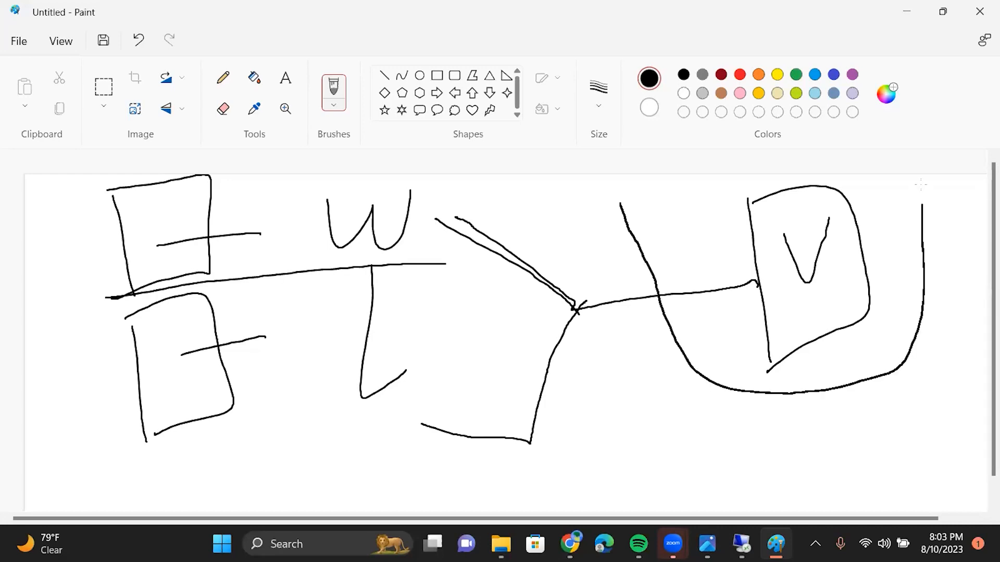
pyautogui.moveTo(439, 236)
pyautogui.mouseDown()
pyautogui.moveTo(634, 183)
pyautogui.moveTo(467, 197)
pyautogui.moveTo(591, 243)
pyautogui.moveTo(637, 195)
pyautogui.moveTo(463, 210)
pyautogui.mouseUp()
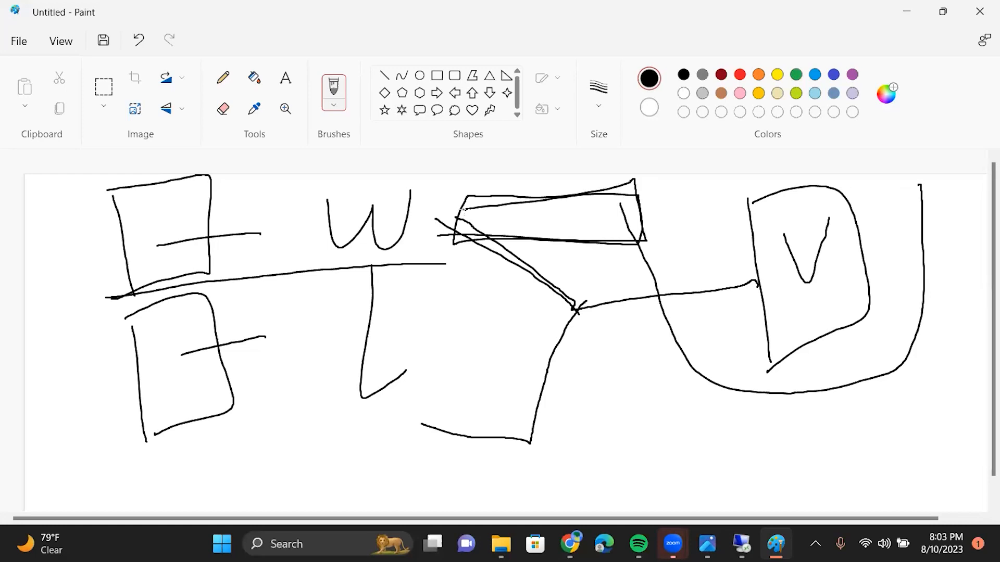
pyautogui.moveTo(779, 288); pyautogui.dragTo(402, 391)
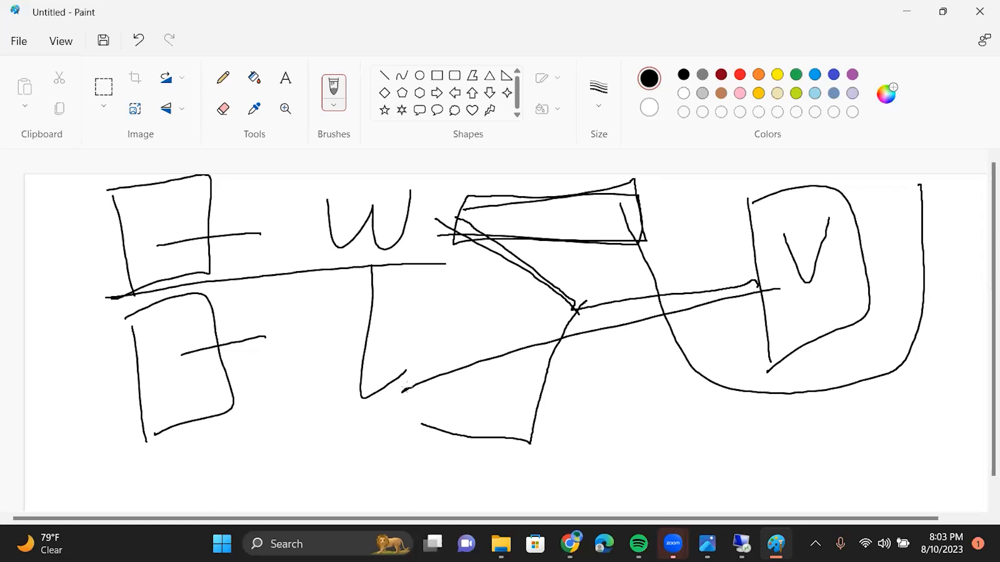
pyautogui.moveTo(444, 297)
pyautogui.mouseDown()
pyautogui.moveTo(461, 409)
pyautogui.moveTo(628, 397)
pyautogui.moveTo(437, 306)
pyautogui.mouseUp()
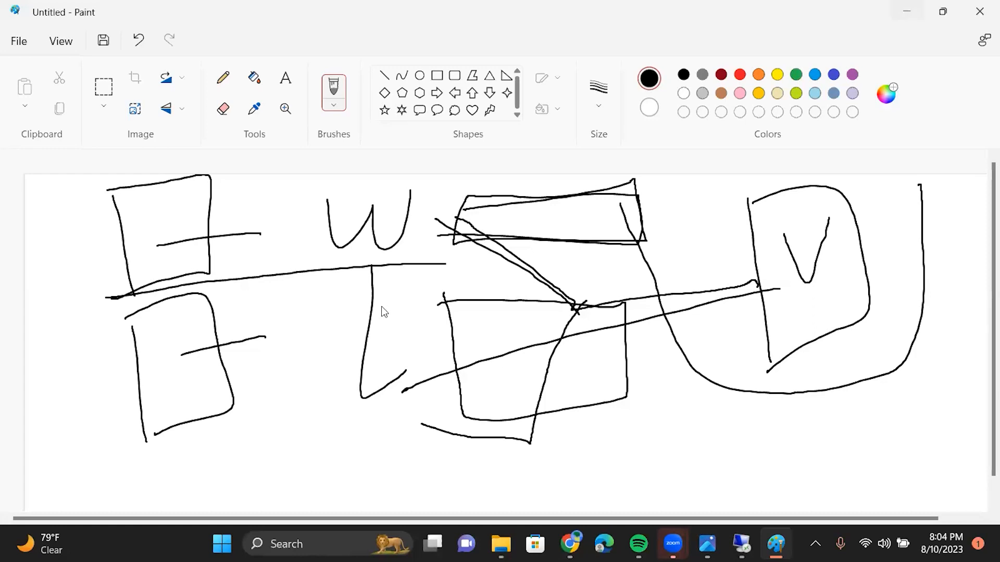
pyautogui.hotkey('alt', 'Tab')
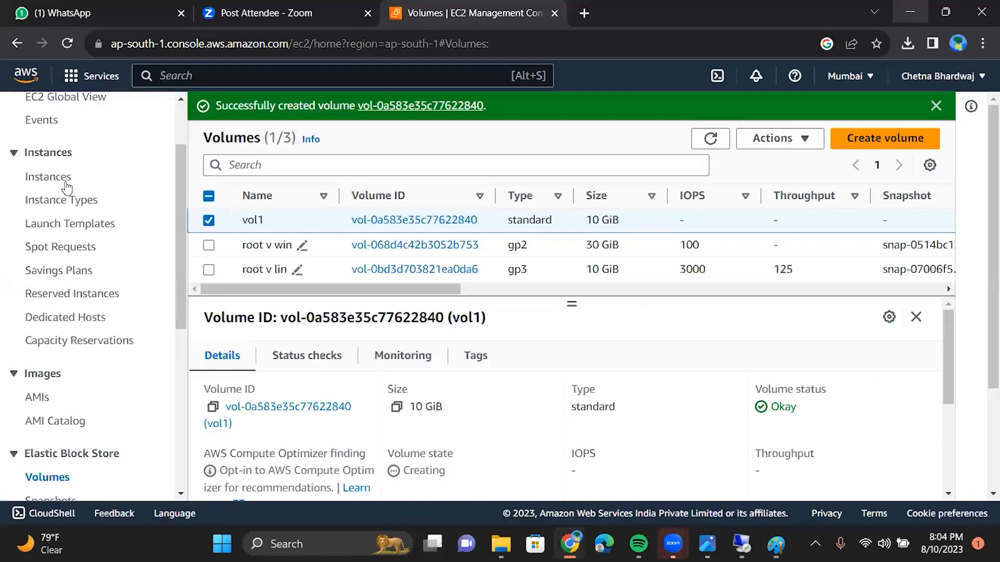
# Step: Open the EC2 Instances list and scroll through it
pyautogui.click(67, 184)
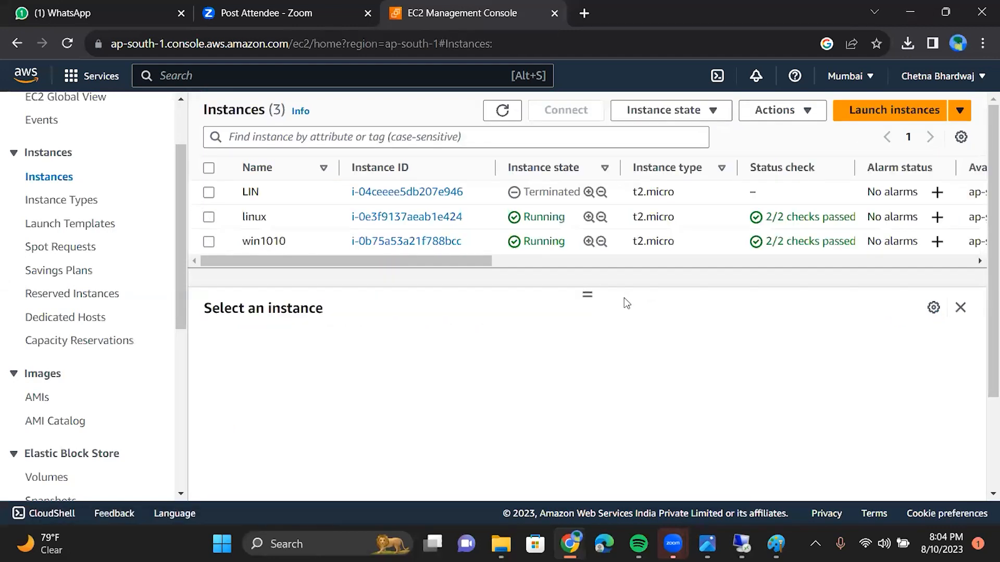
pyautogui.scroll(-2, 627, 303)
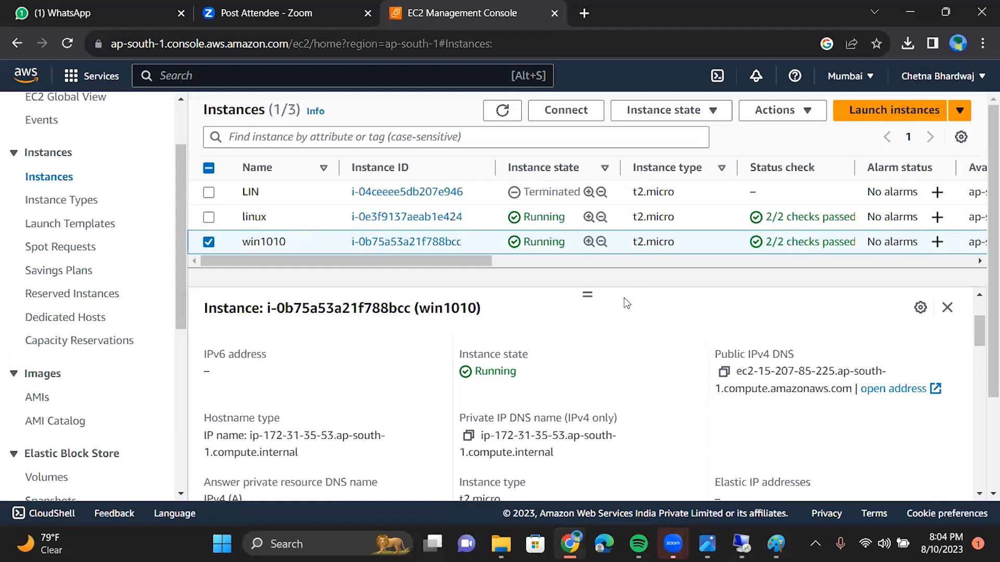
pyautogui.scroll(-2, 626, 303)
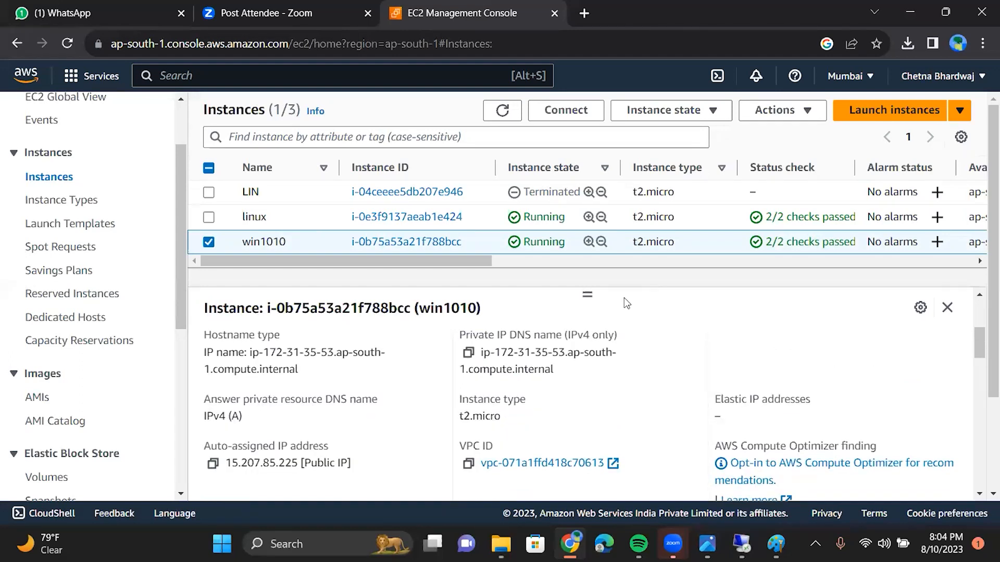
pyautogui.scroll(-3, 626, 303)
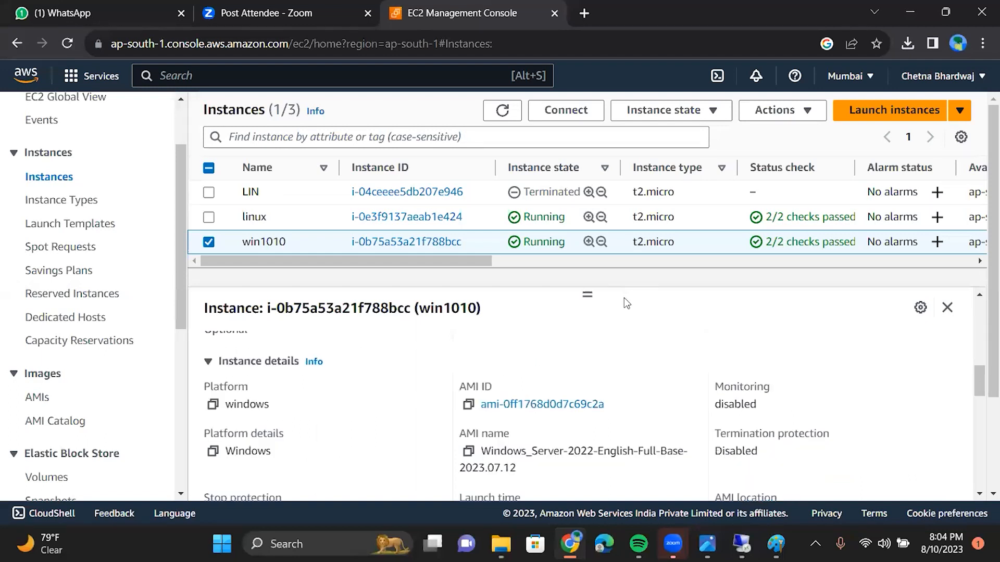
pyautogui.scroll(-1, 627, 304)
pyautogui.scroll(-1, 626, 304)
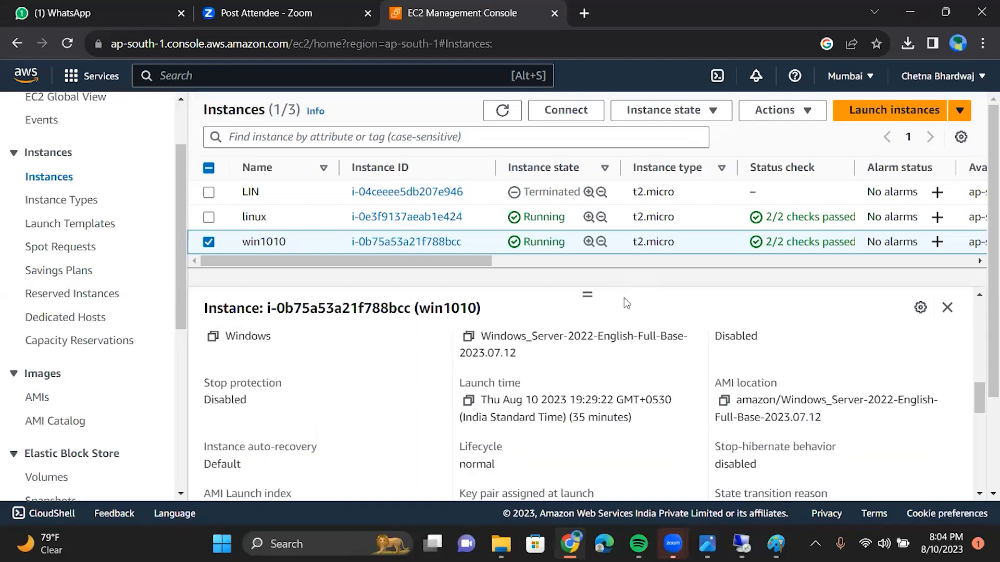
pyautogui.scroll(3, 626, 301)
pyautogui.scroll(5, 368, 352)
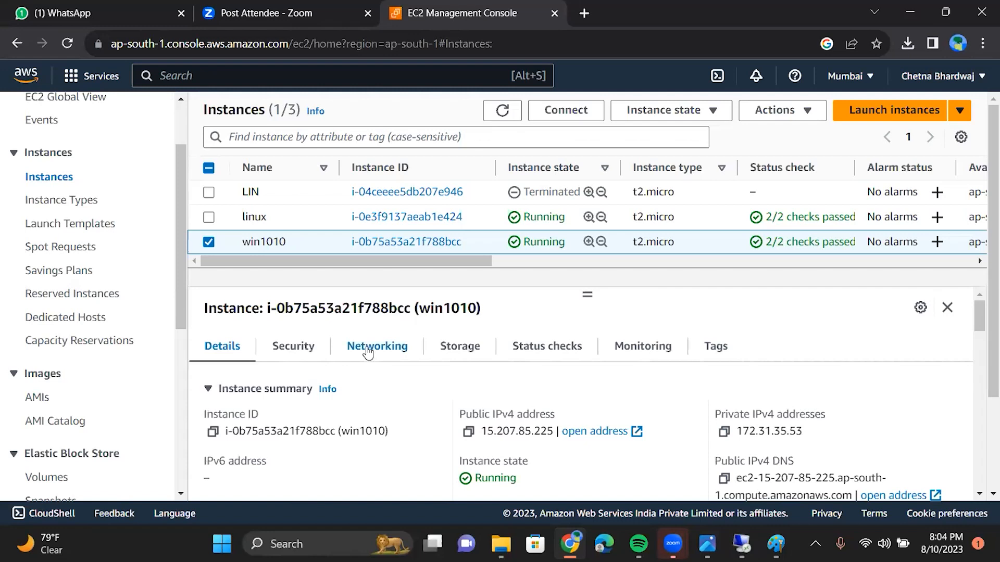
# Step: Show win1010's networking details, confirming its public IP, subnet and zone ap-south-1a
pyautogui.click(367, 353)
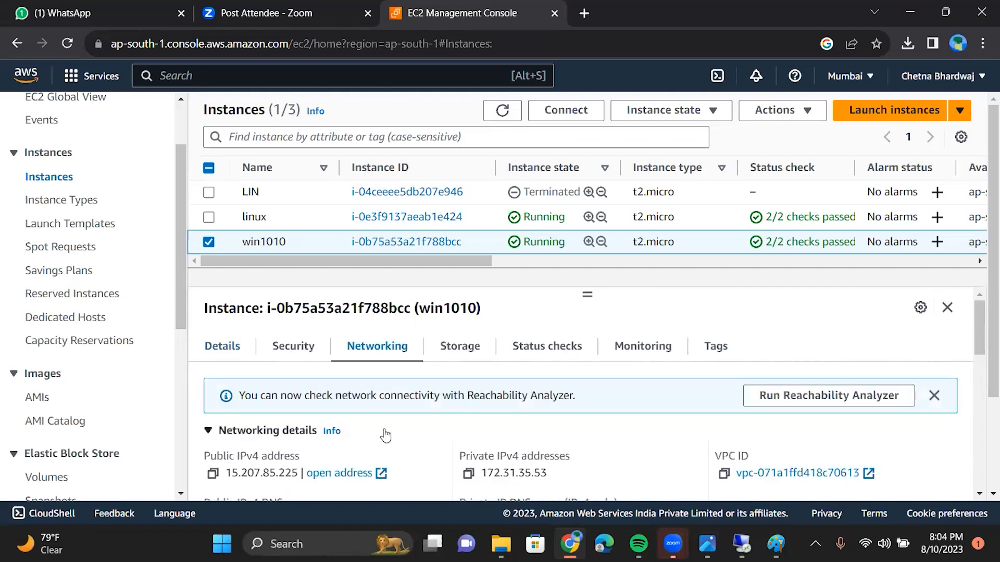
pyautogui.scroll(-1, 385, 436)
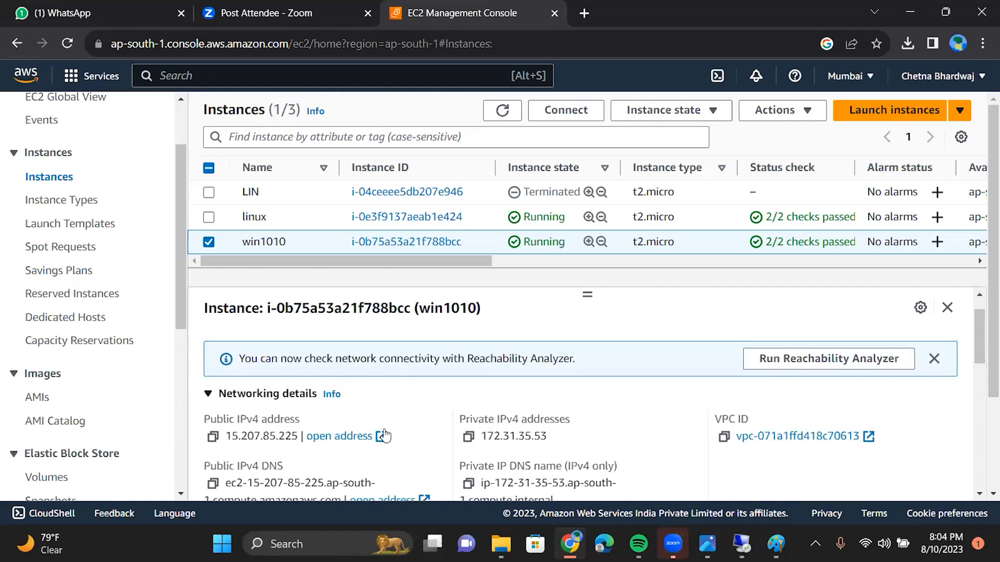
pyautogui.scroll(-1, 386, 436)
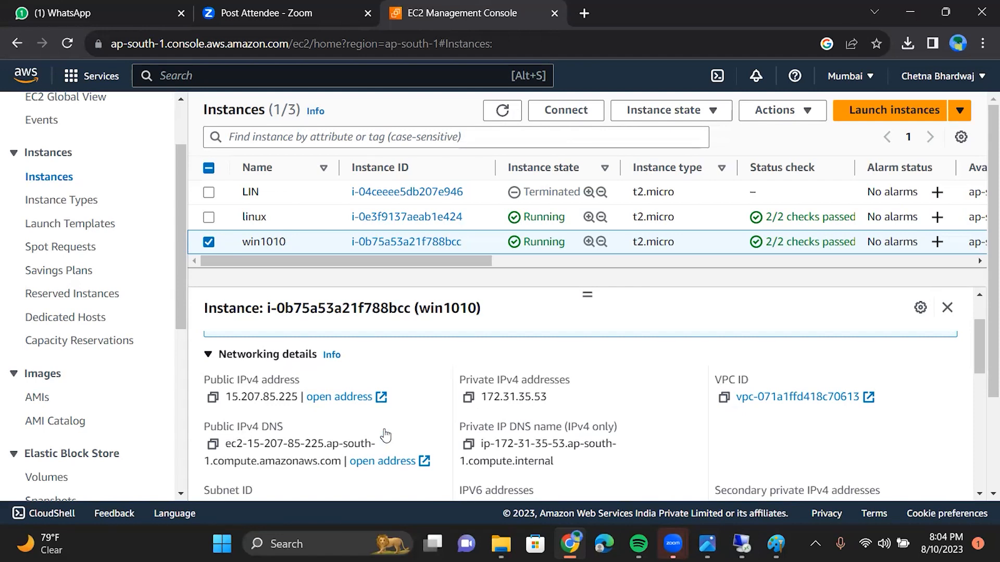
pyautogui.scroll(-2, 385, 436)
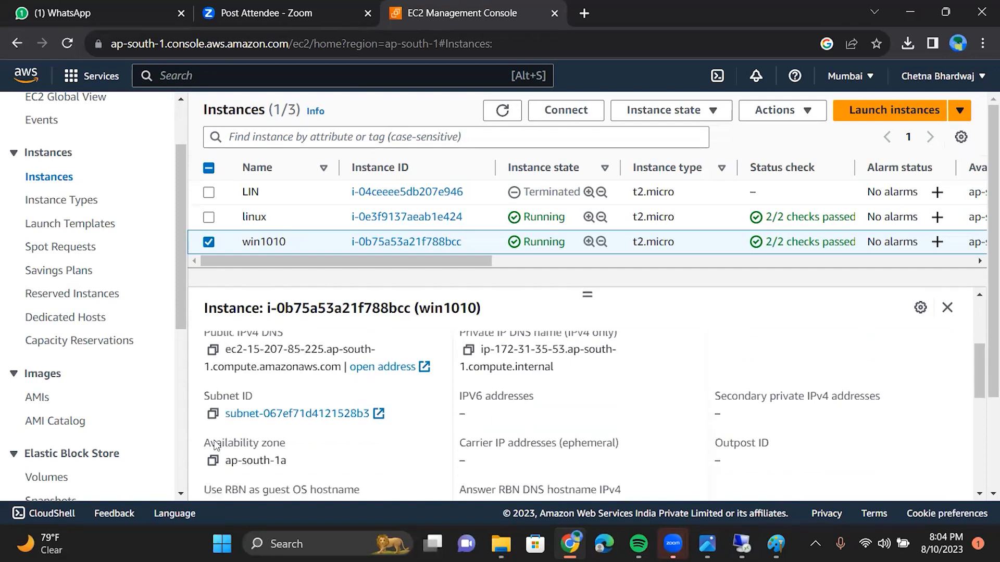
pyautogui.scroll(-1, 292, 430)
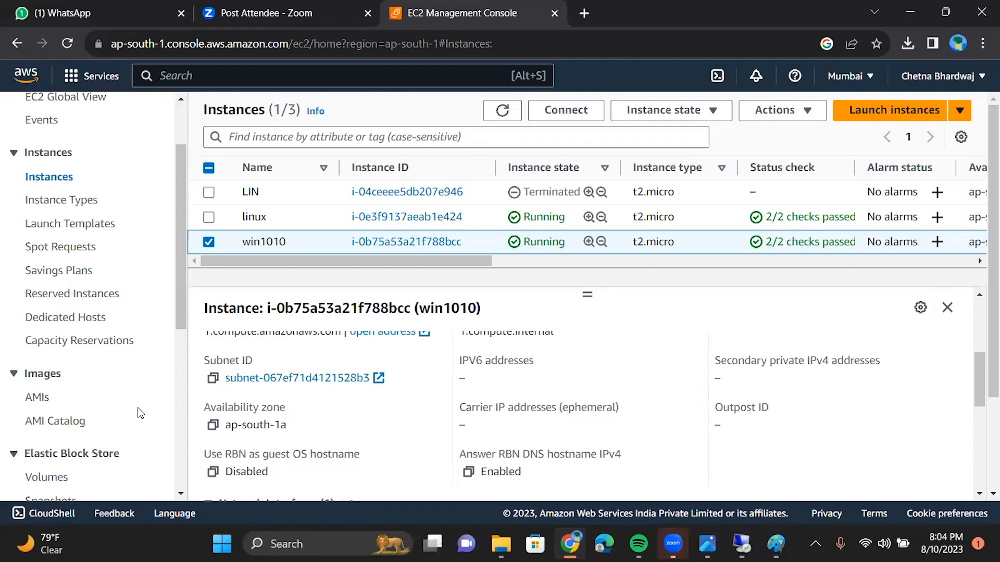
# Step: Go to the EBS Volumes list and scroll through the new vol1 volume's details
pyautogui.click(64, 481)
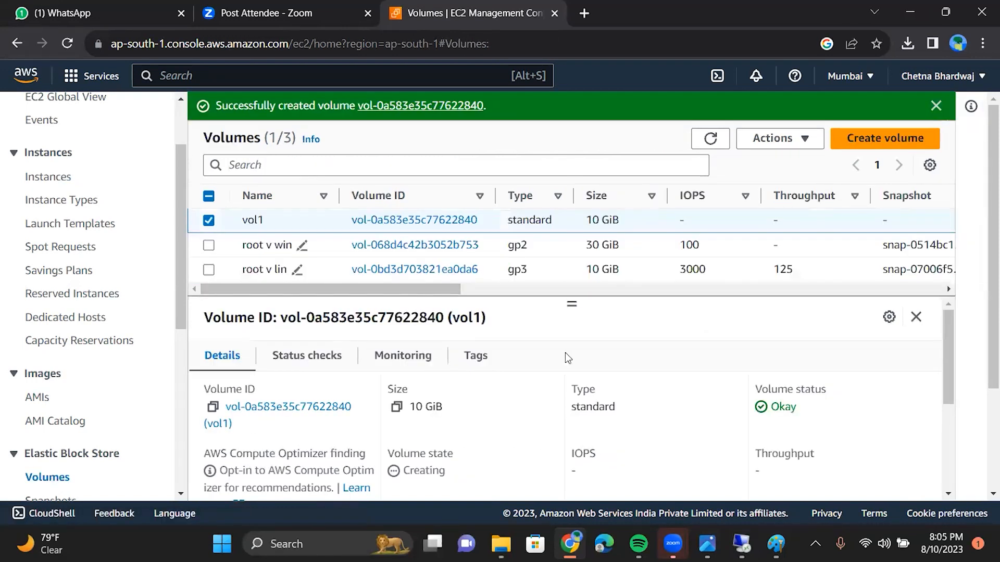
pyautogui.scroll(-2, 565, 352)
pyautogui.scroll(2, 565, 352)
pyautogui.moveTo(945, 323); pyautogui.dragTo(956, 384)
pyautogui.scroll(-1, 952, 386)
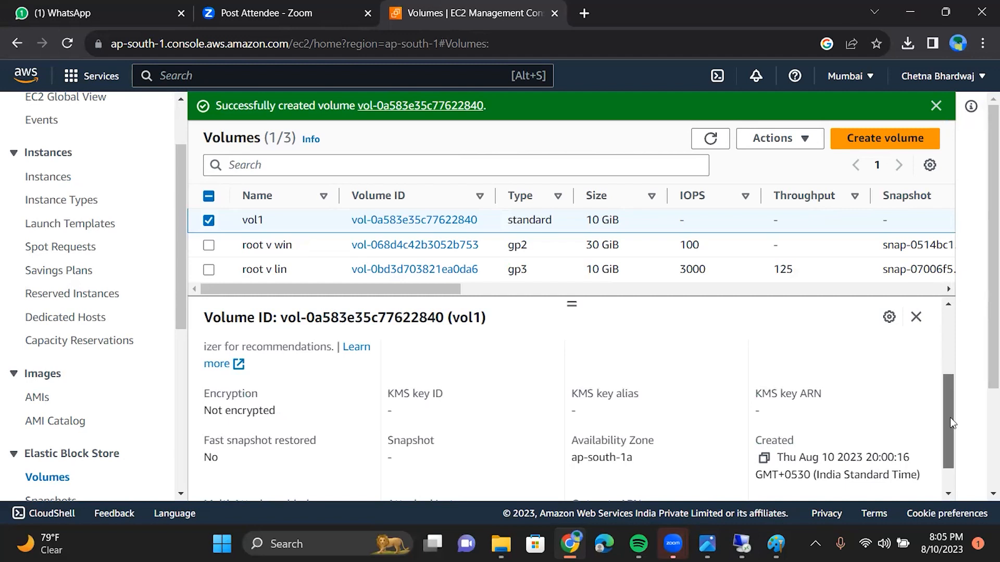
pyautogui.moveTo(945, 417); pyautogui.dragTo(949, 458)
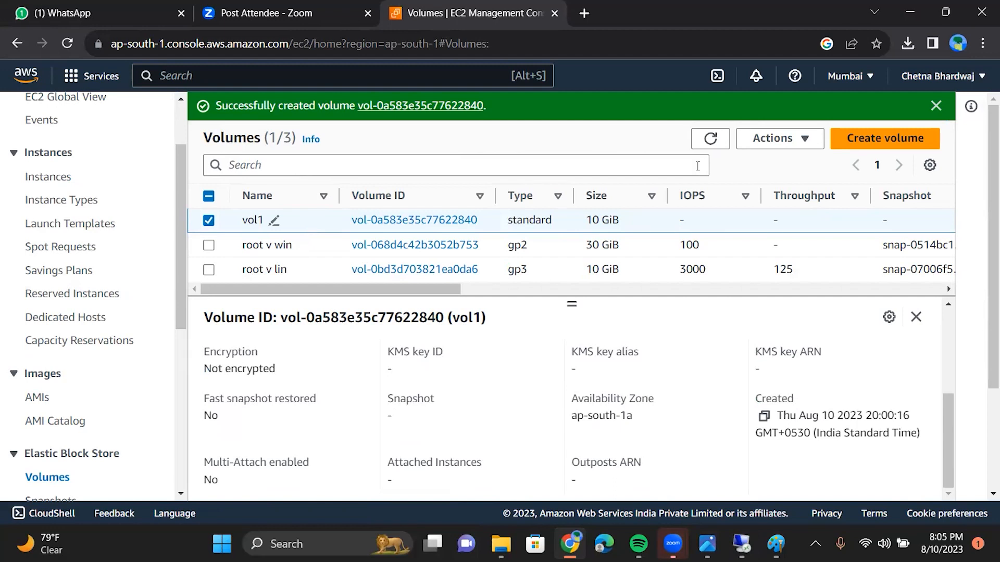
# Step: Refresh the volumes list, select vol1 and open its Actions menu
pyautogui.click(767, 146)
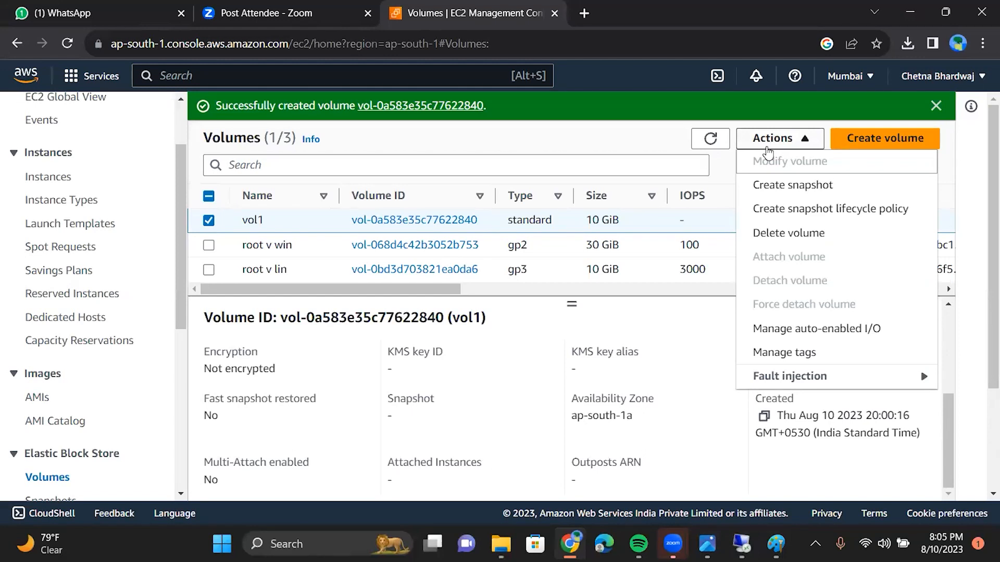
pyautogui.click(773, 146)
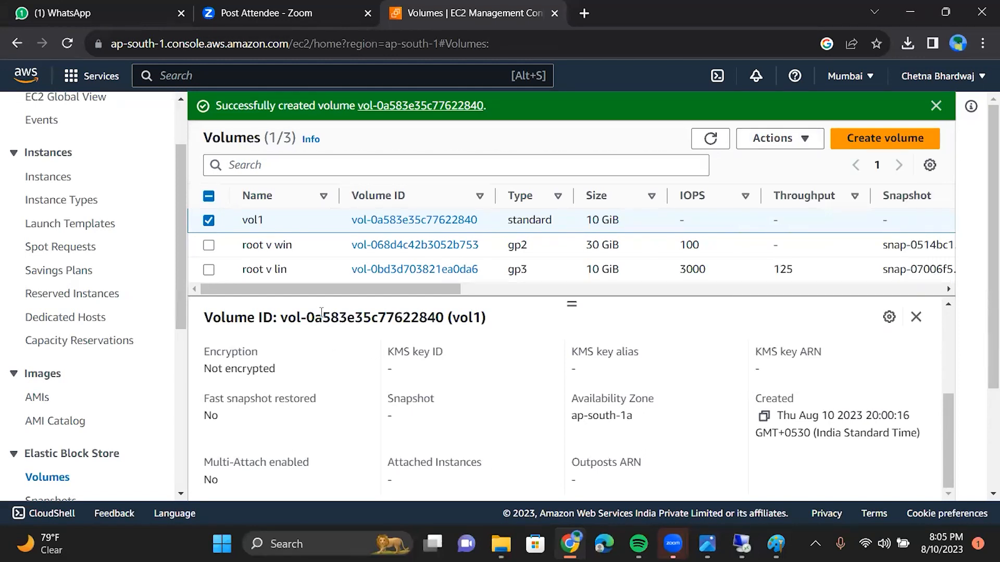
pyautogui.click(711, 139)
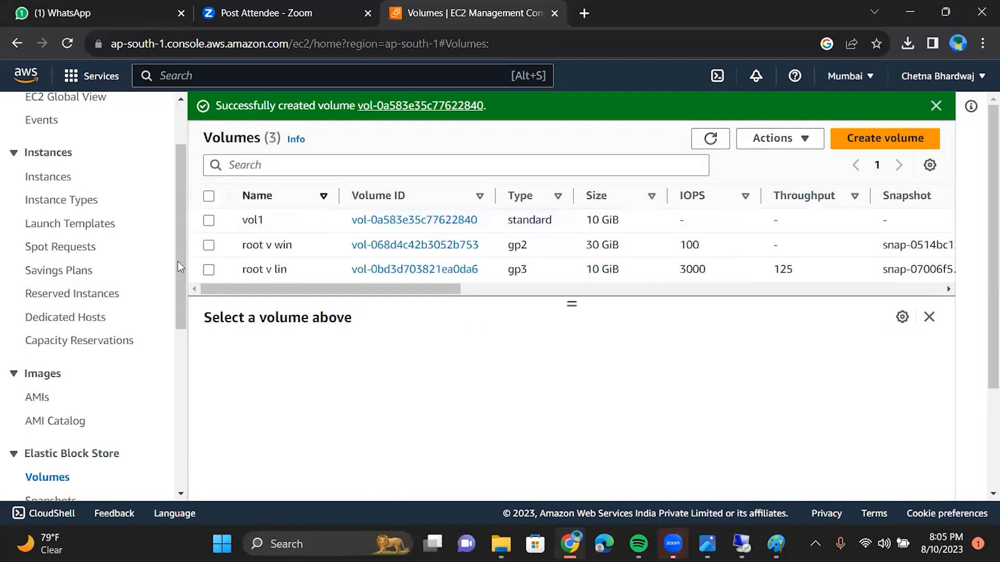
pyautogui.click(210, 221)
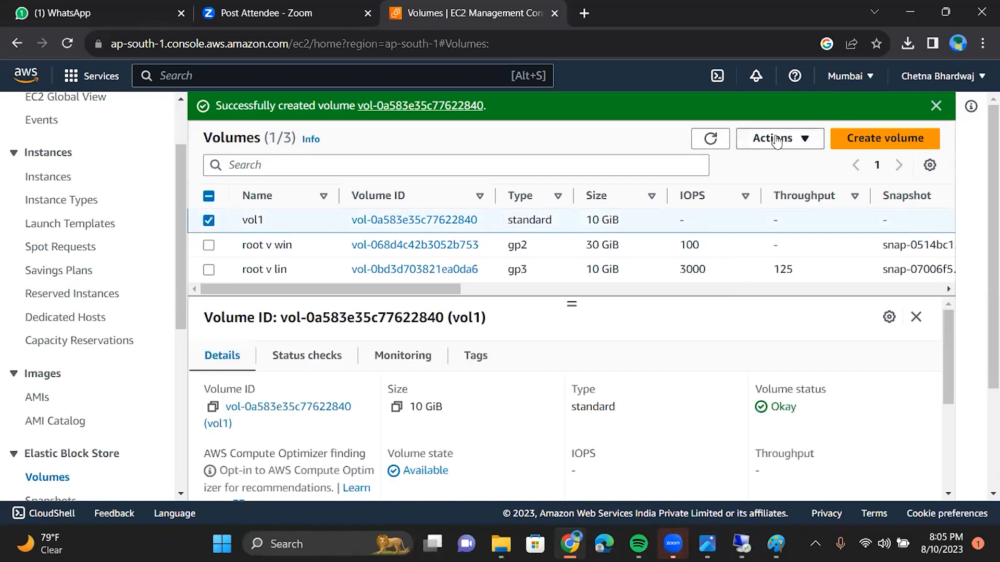
pyautogui.click(777, 141)
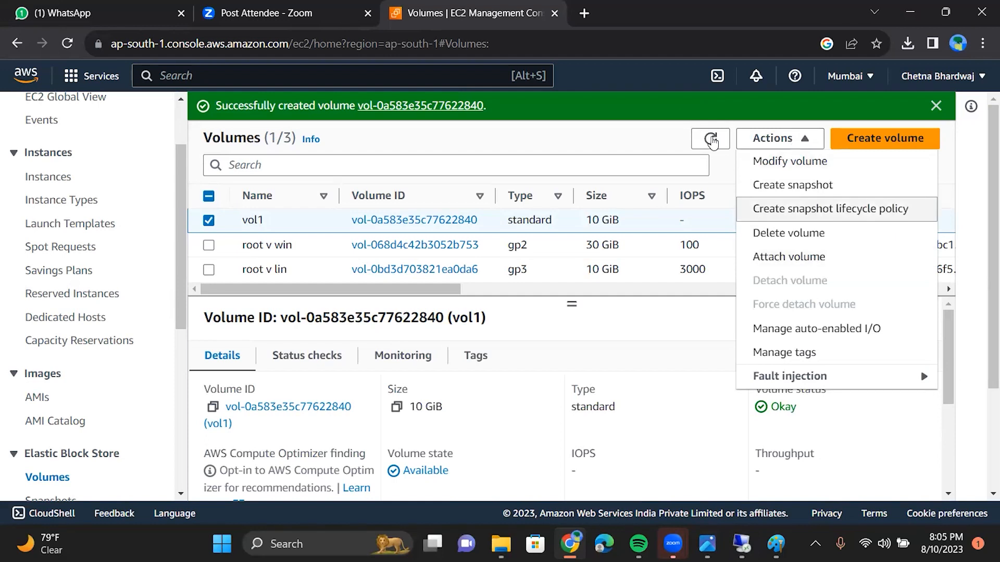
pyautogui.click(711, 139)
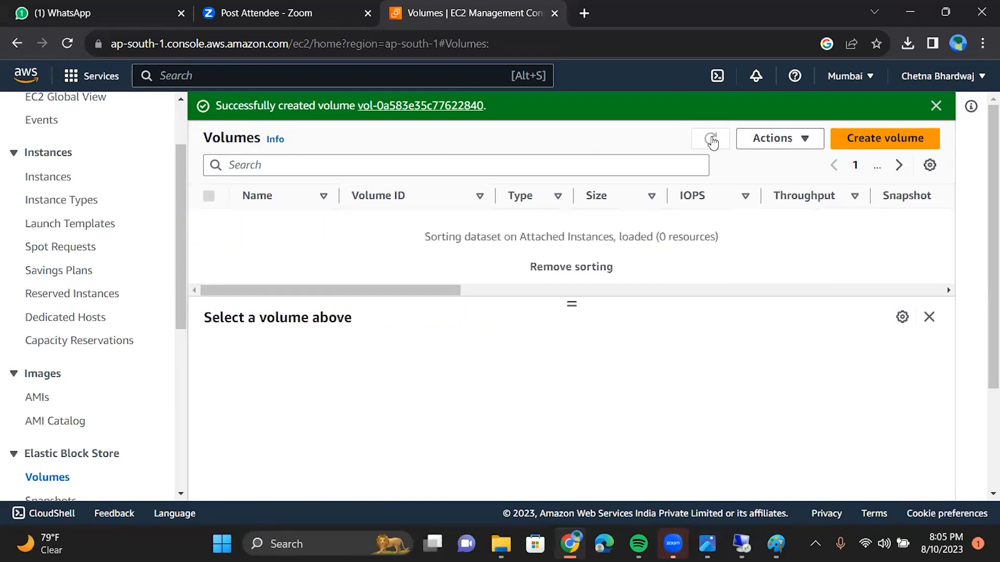
pyautogui.click(773, 139)
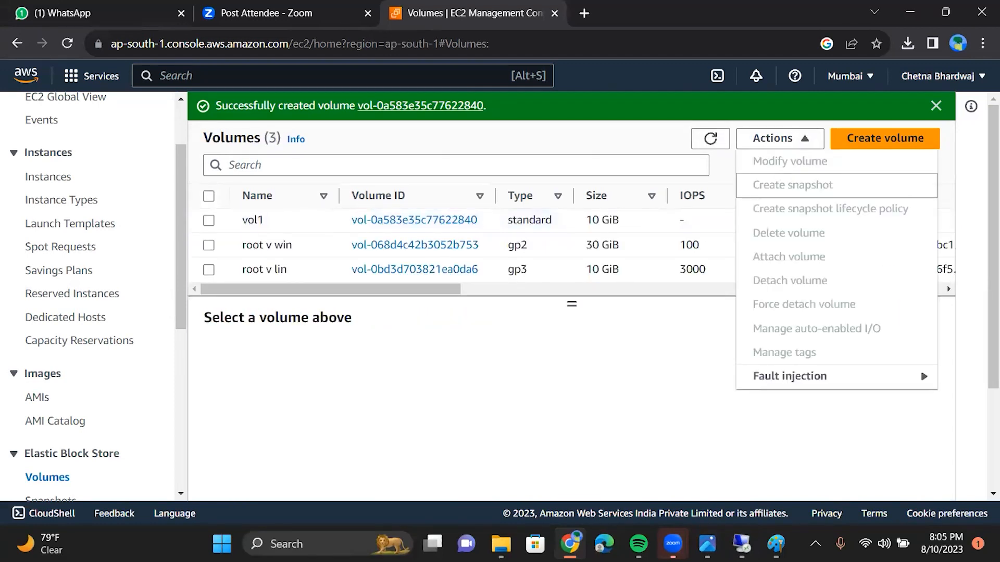
pyautogui.moveTo(501, 543)
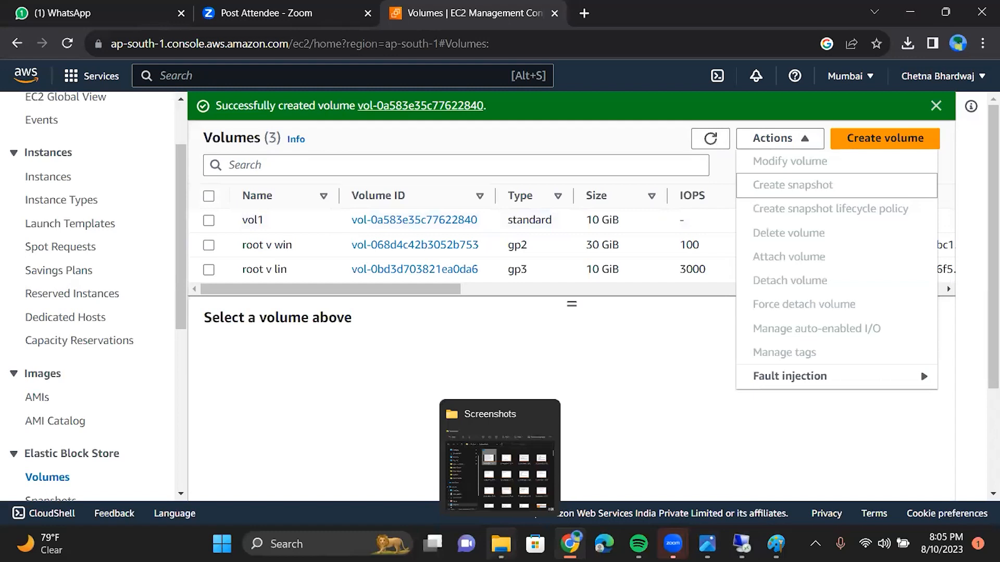
pyautogui.doubleClick(259, 444)
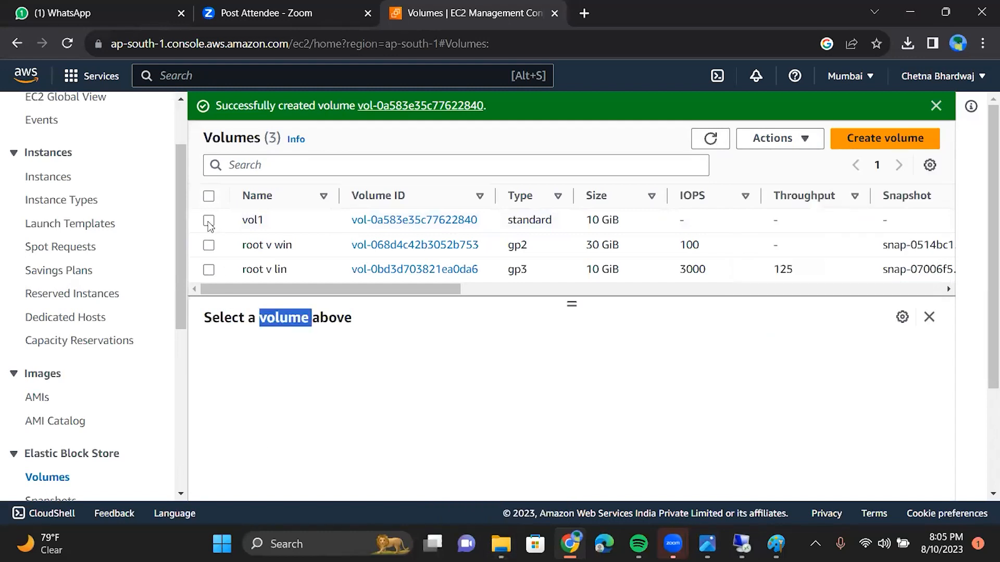
pyautogui.click(208, 221)
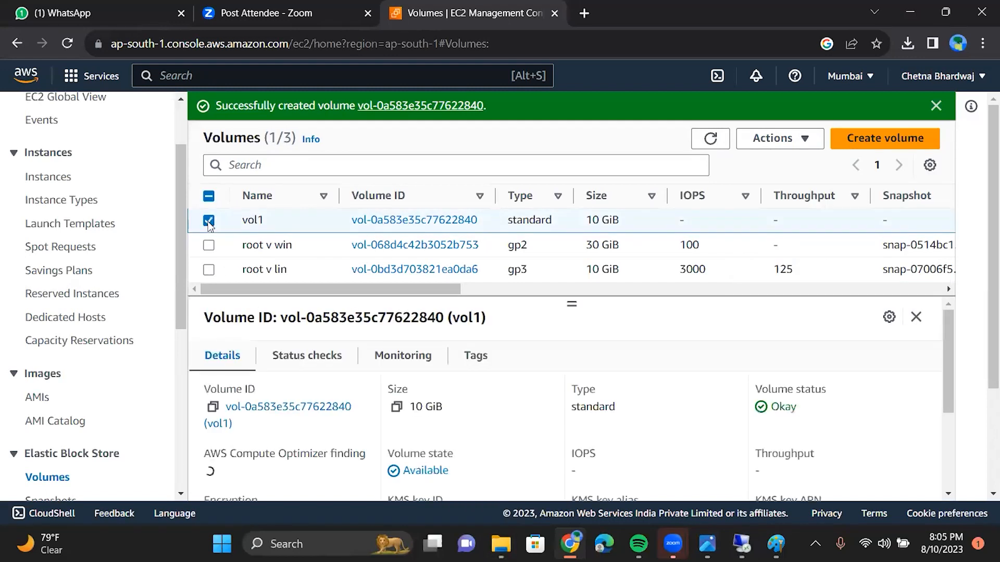
pyautogui.click(772, 138)
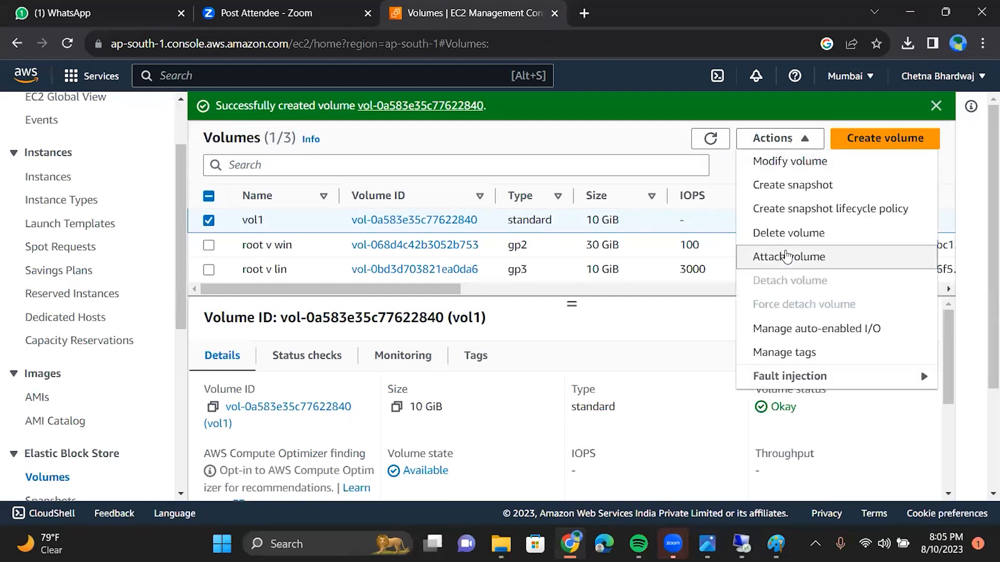
# Step: Attach vol1 to instance win1010 (i-0b75a53a21f788bcc) as device xvdf
pyautogui.click(787, 255)
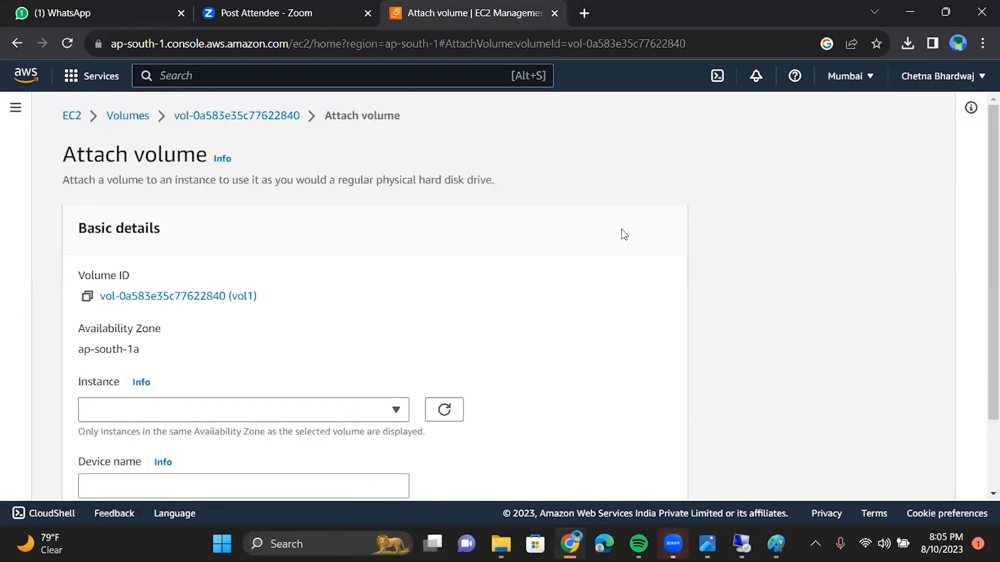
pyautogui.scroll(-3, 624, 236)
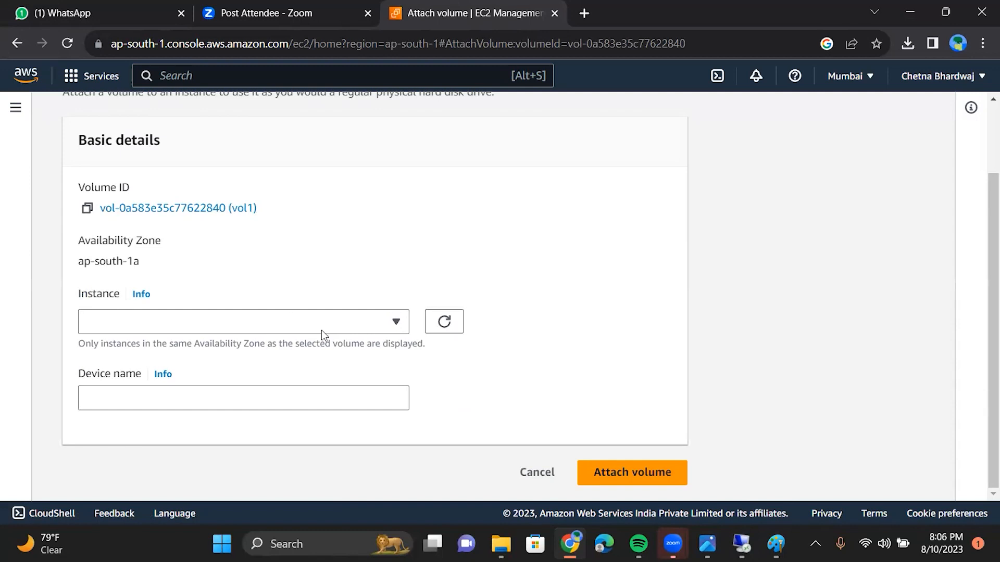
pyautogui.click(396, 331)
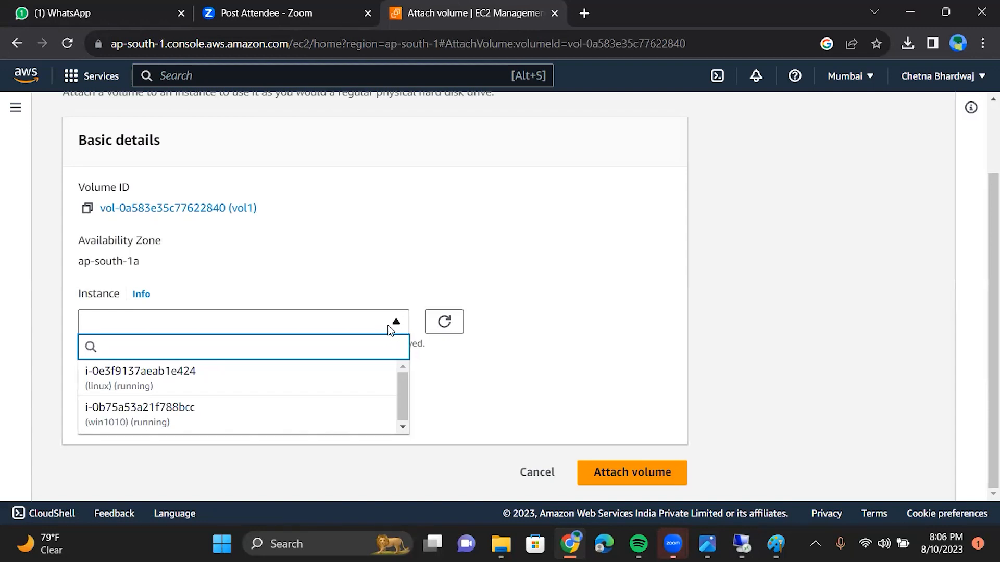
pyautogui.click(294, 432)
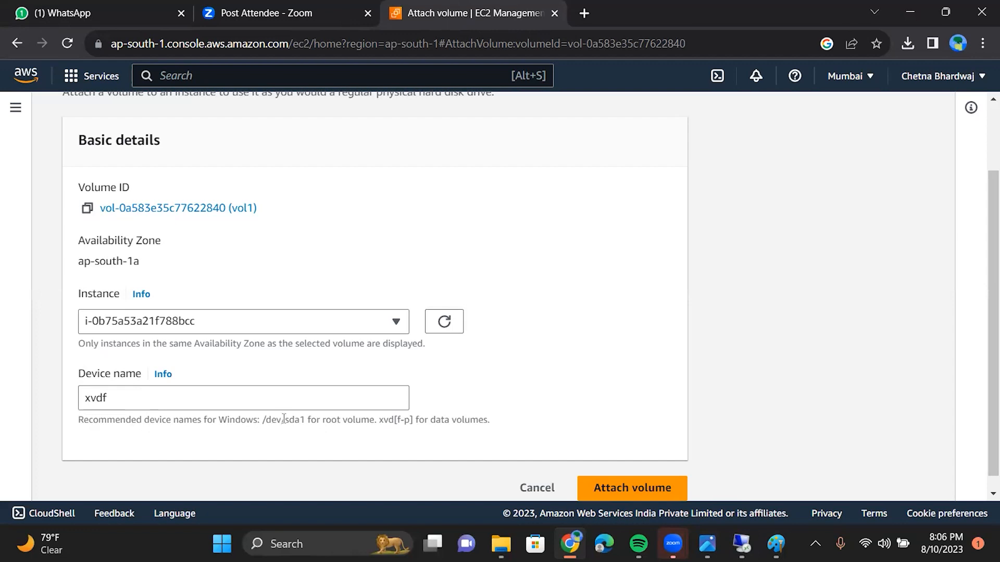
pyautogui.scroll(-1, 404, 440)
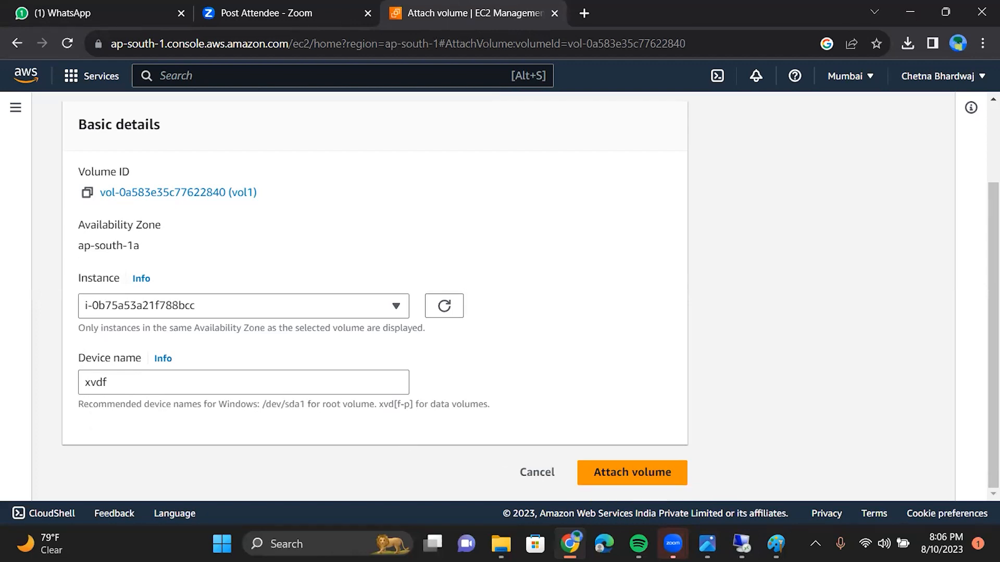
pyautogui.click(659, 474)
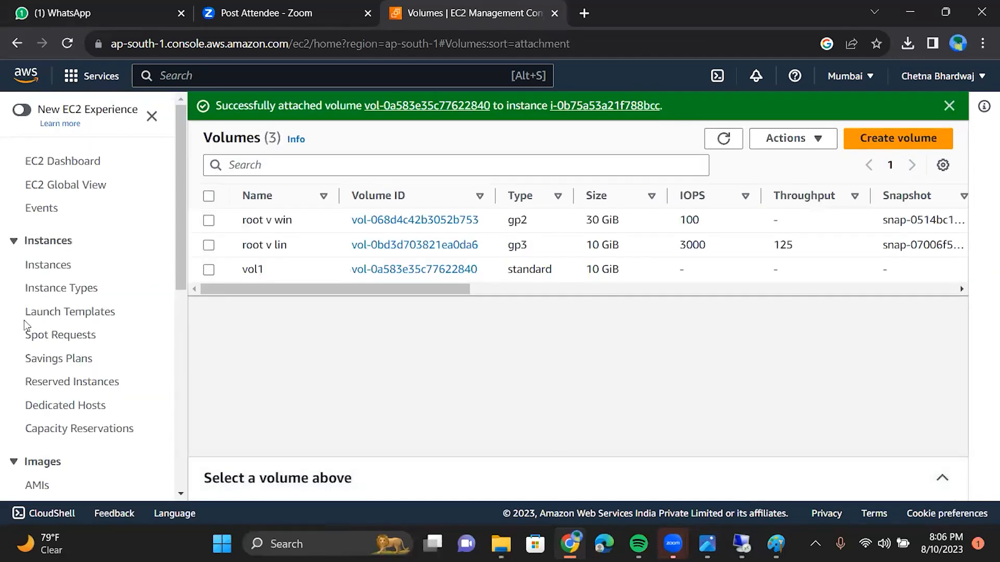
# Step: Go to the Instances page to view win1010's details
pyautogui.click(46, 265)
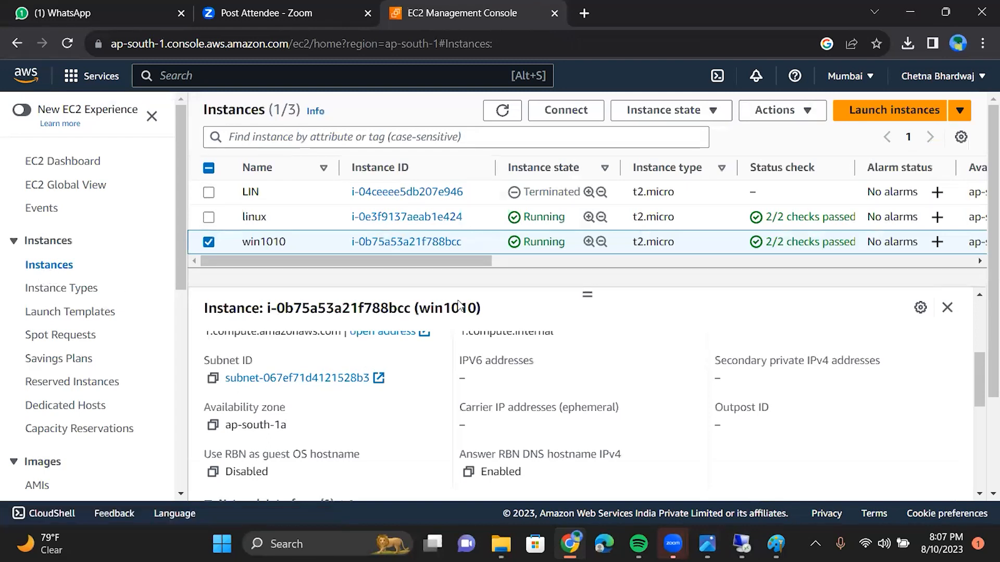
pyautogui.scroll(-1, 458, 304)
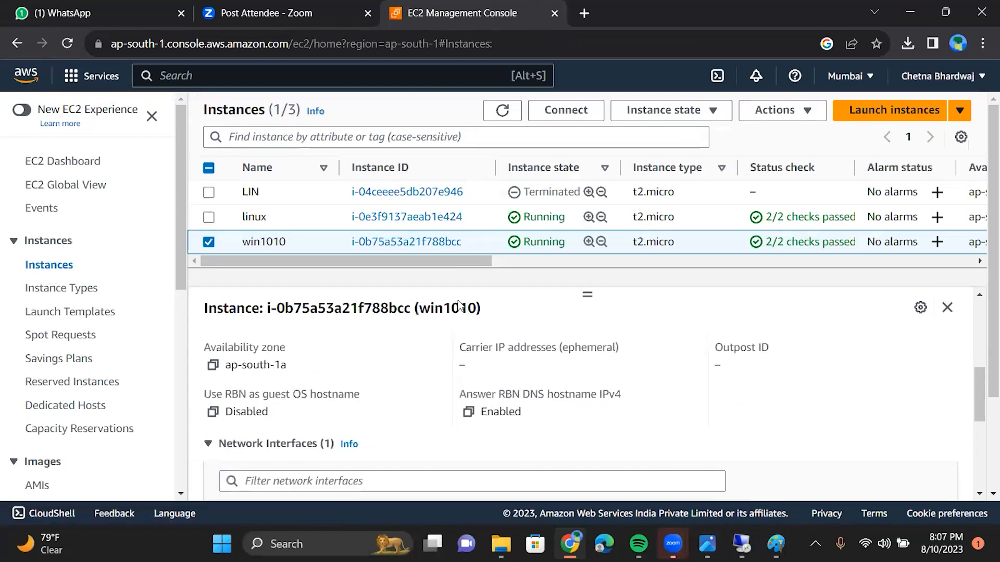
pyautogui.scroll(3, 459, 304)
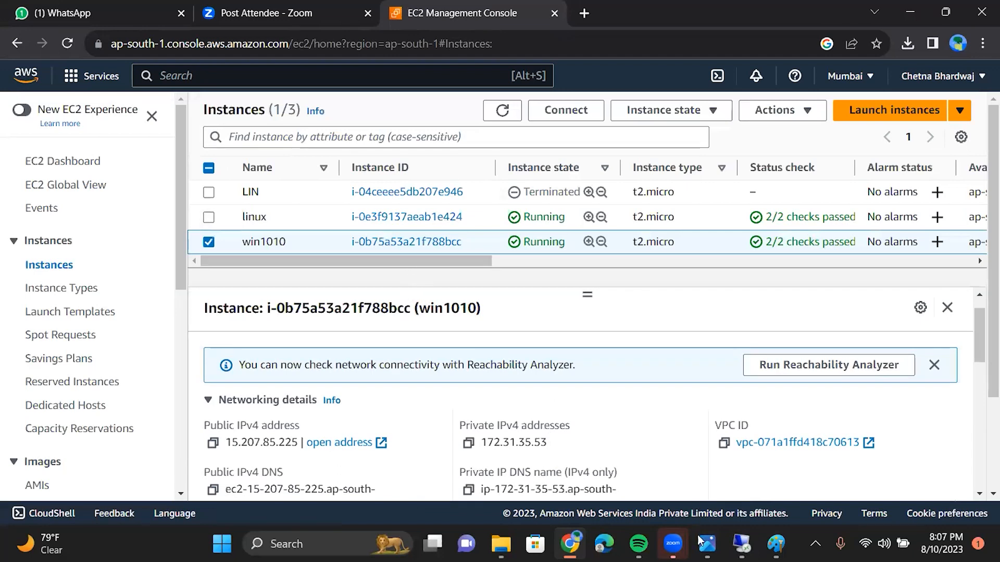
# Step: In the win1010 remote session, open This PC in File Explorer and select Local Disk (C:)
pyautogui.click(741, 544)
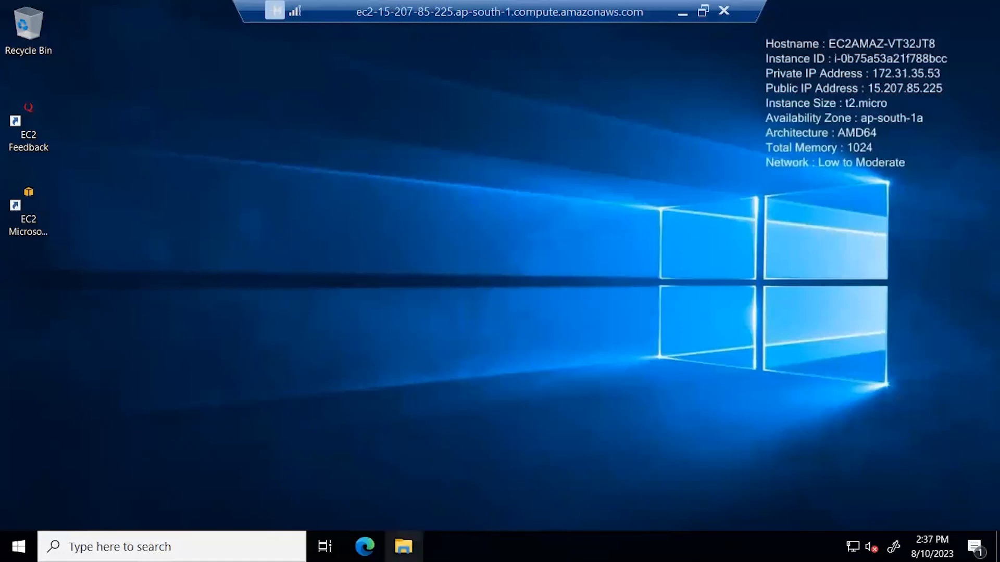
pyautogui.click(404, 547)
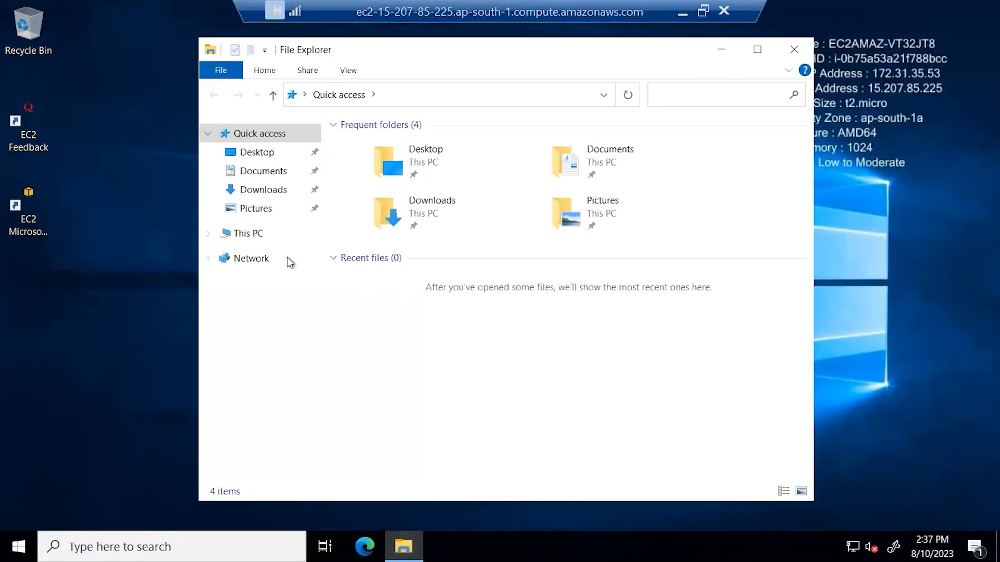
pyautogui.click(265, 236)
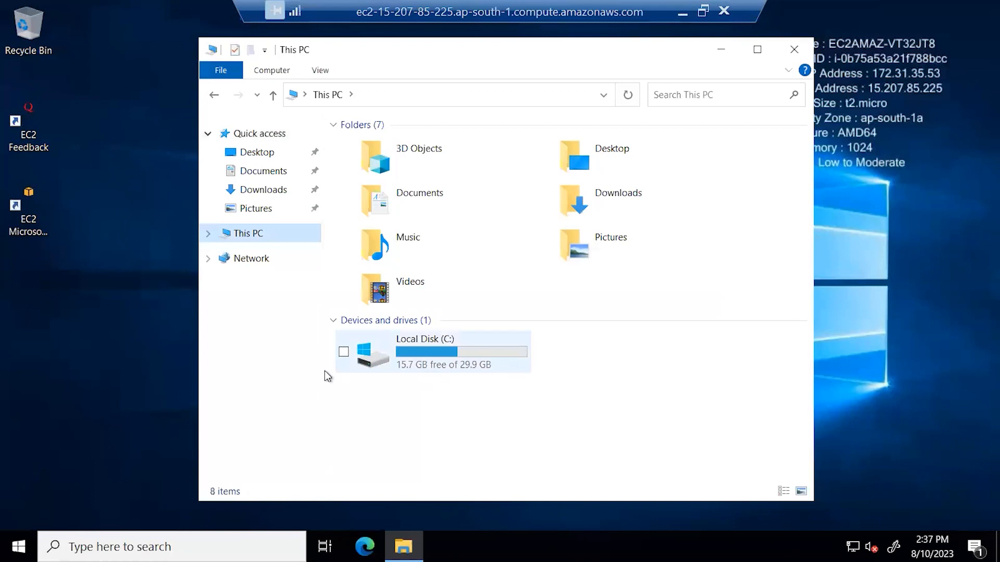
pyautogui.click(127, 351)
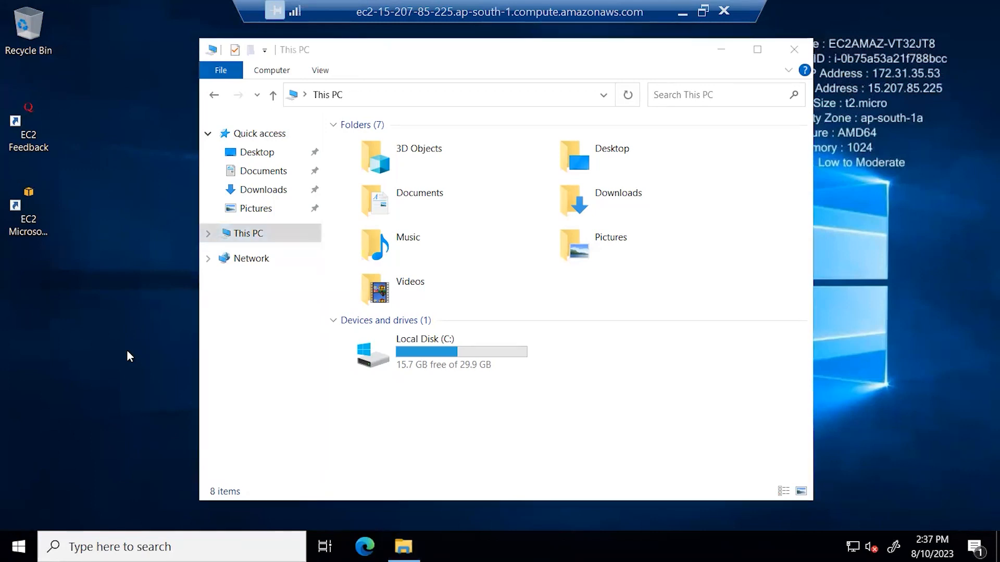
pyautogui.click(227, 304)
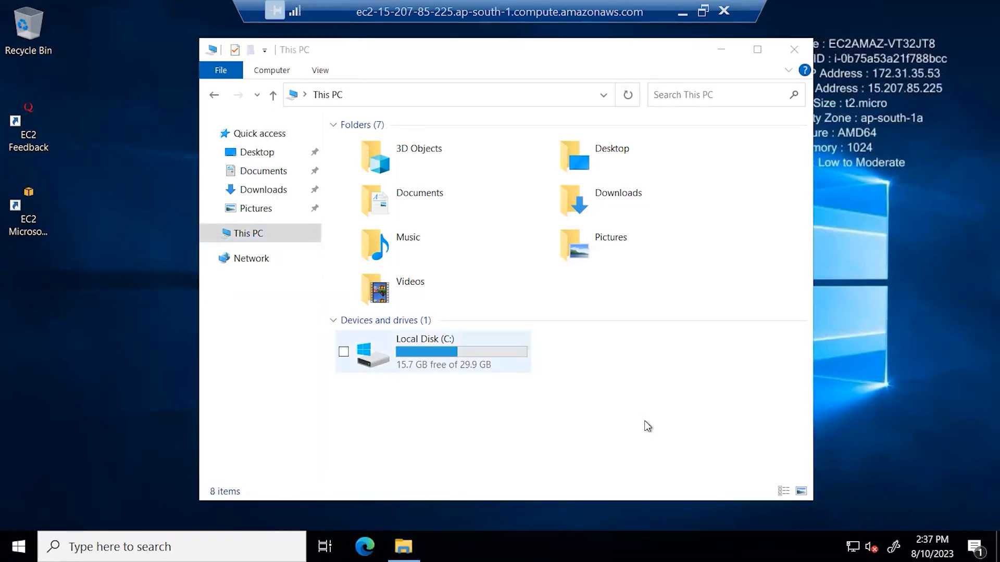
pyautogui.click(721, 50)
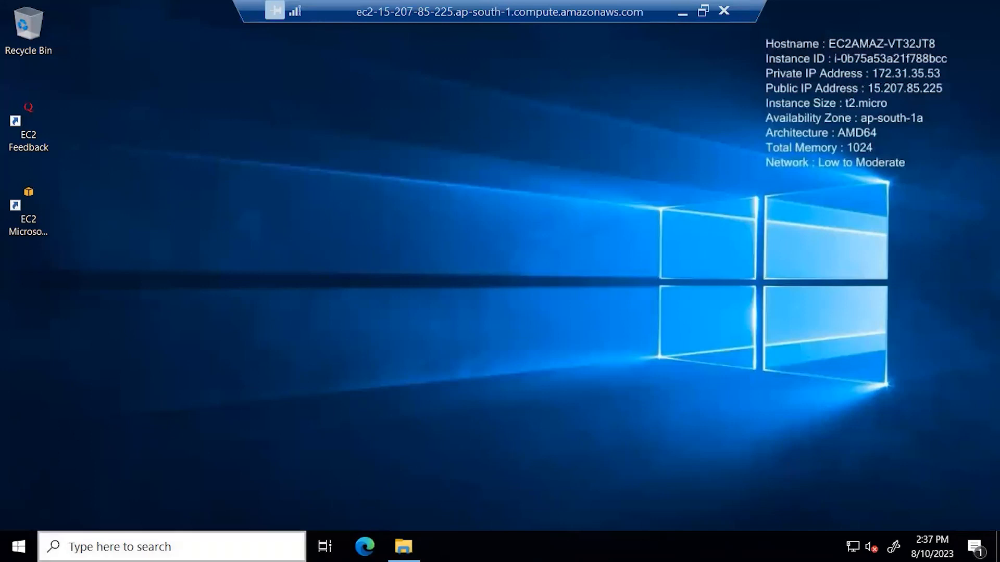
pyautogui.click(28, 210)
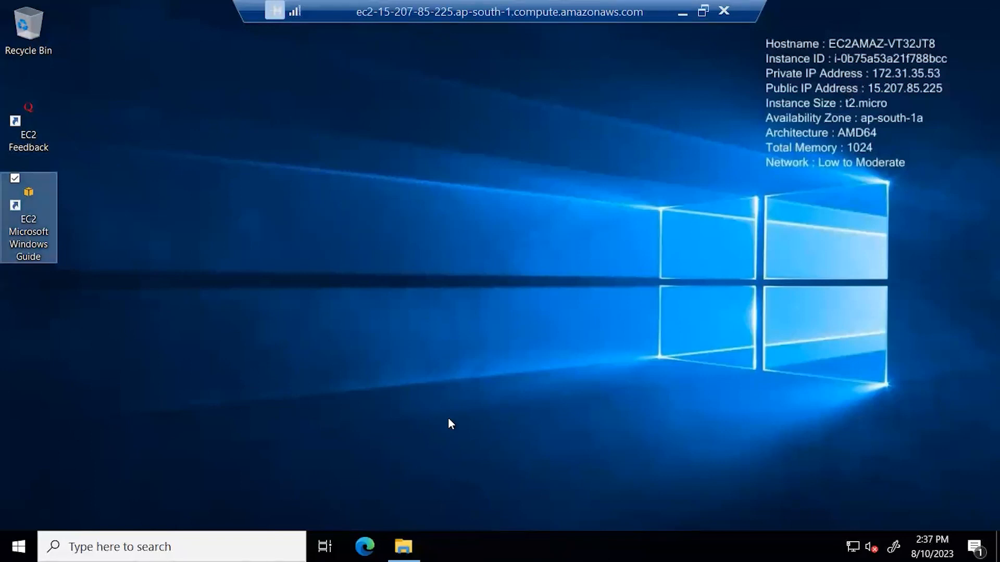
pyautogui.moveTo(403, 546)
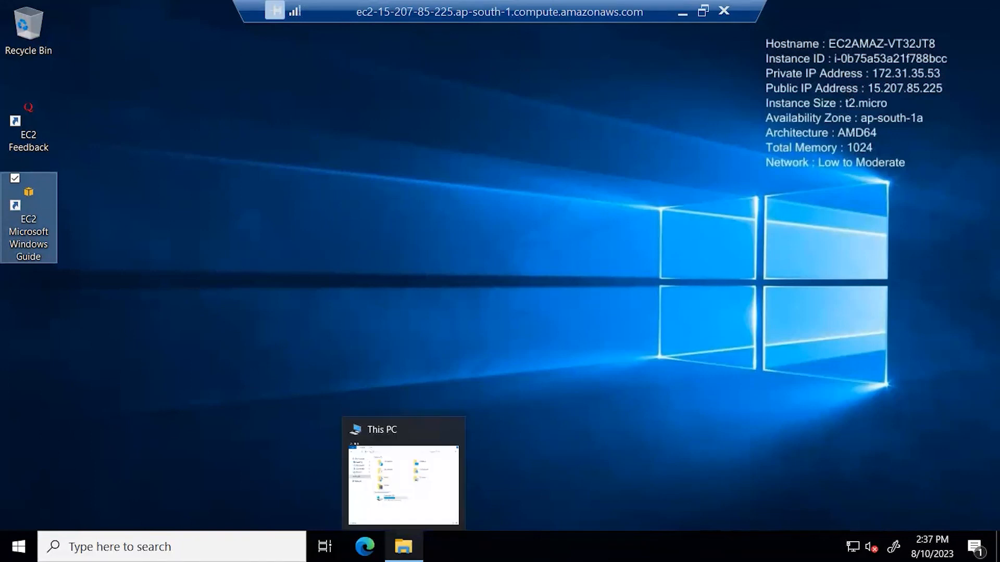
pyautogui.click(398, 504)
pyautogui.click(410, 342)
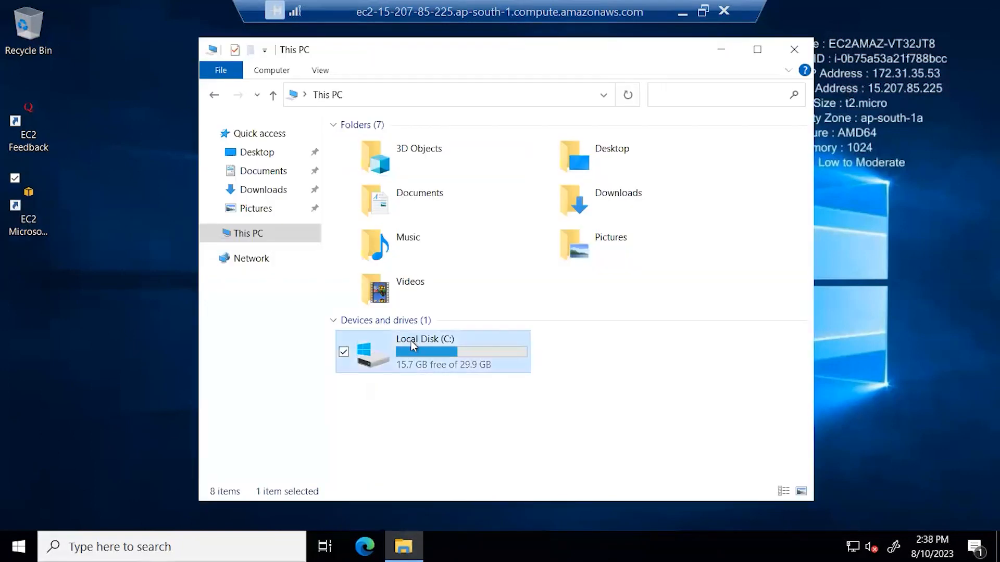
pyautogui.rightClick(411, 340)
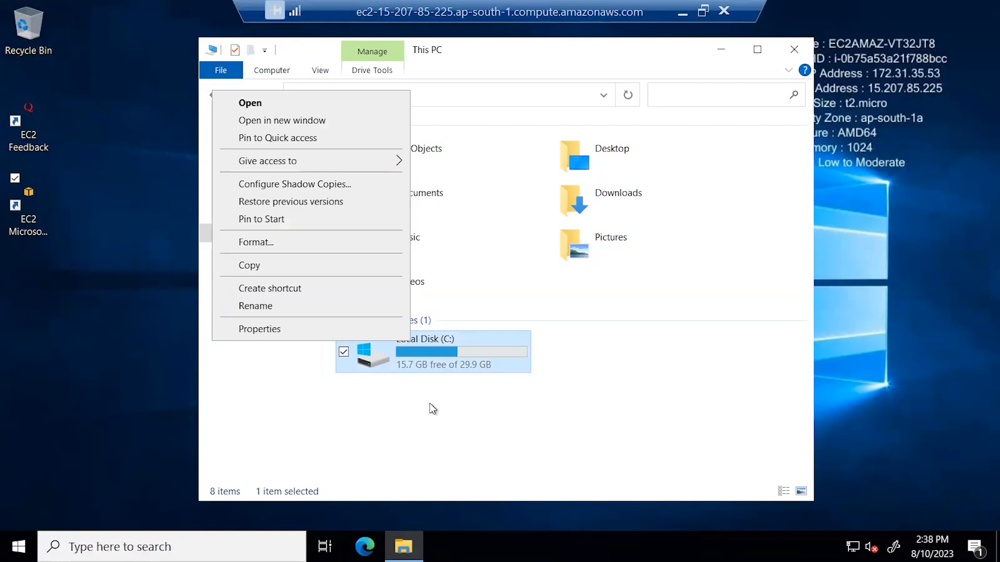
pyautogui.click(342, 185)
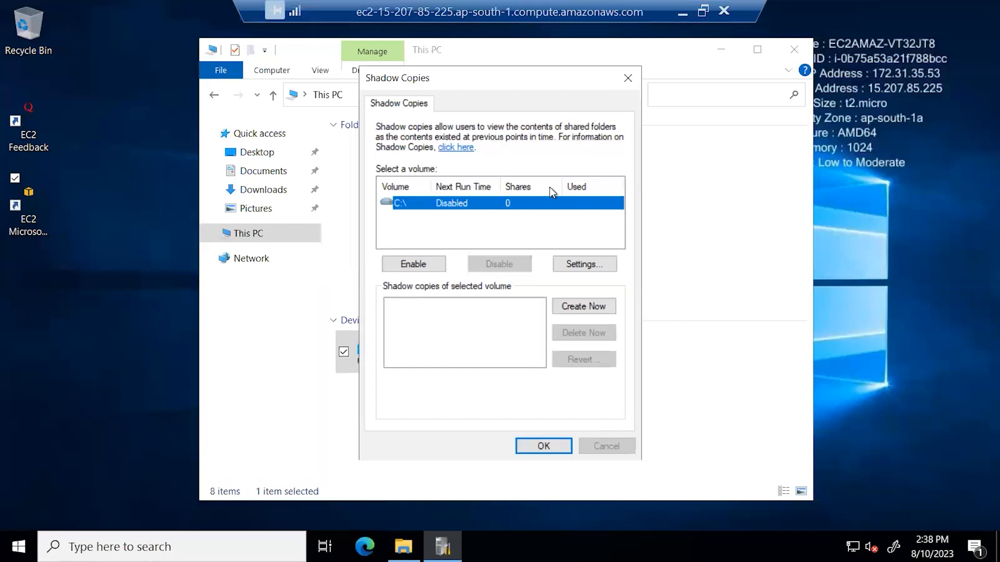
pyautogui.moveTo(496, 79); pyautogui.dragTo(710, 95)
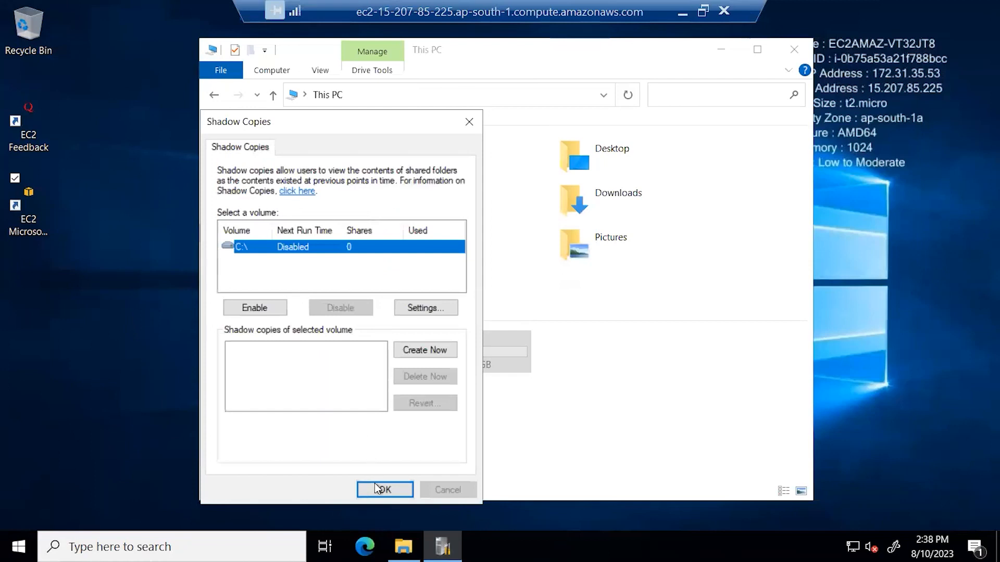
pyautogui.click(471, 123)
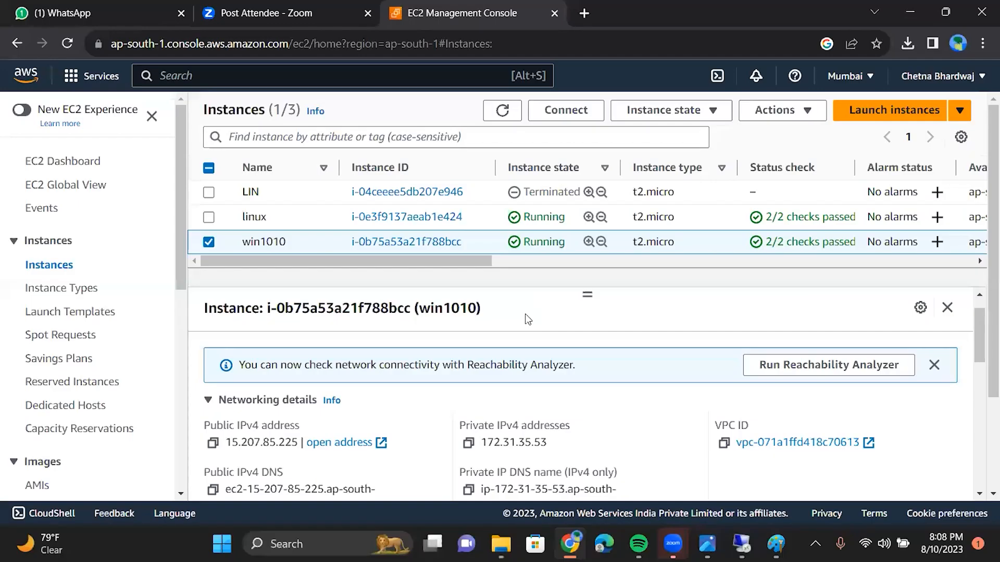
# Step: Scroll the EC2 Instances page to review win1010's details
pyautogui.scroll(-3, 528, 319)
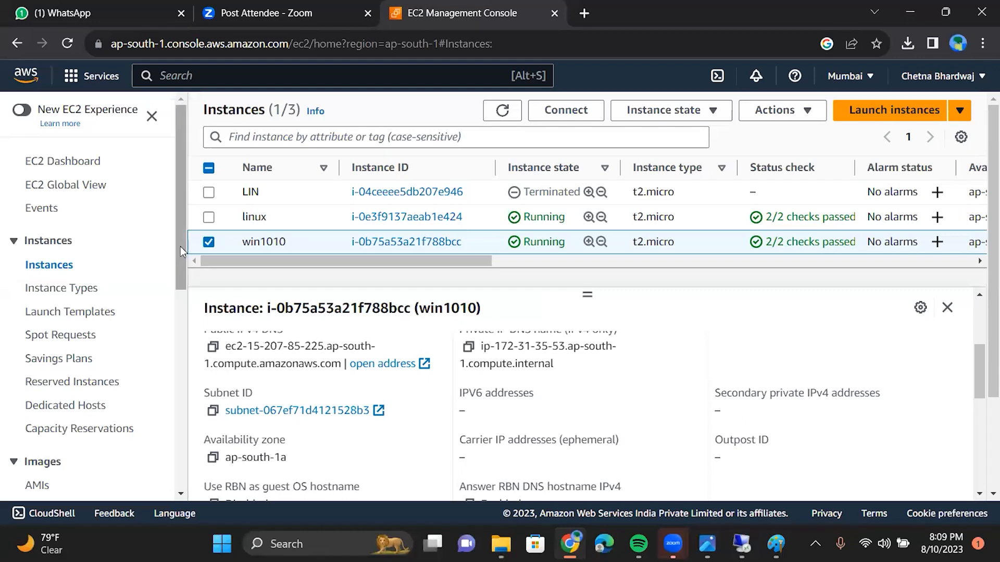
# Step: Bring the win1010 Remote Desktop window back to the front from the taskbar
pyautogui.moveTo(180, 246); pyautogui.dragTo(177, 308)
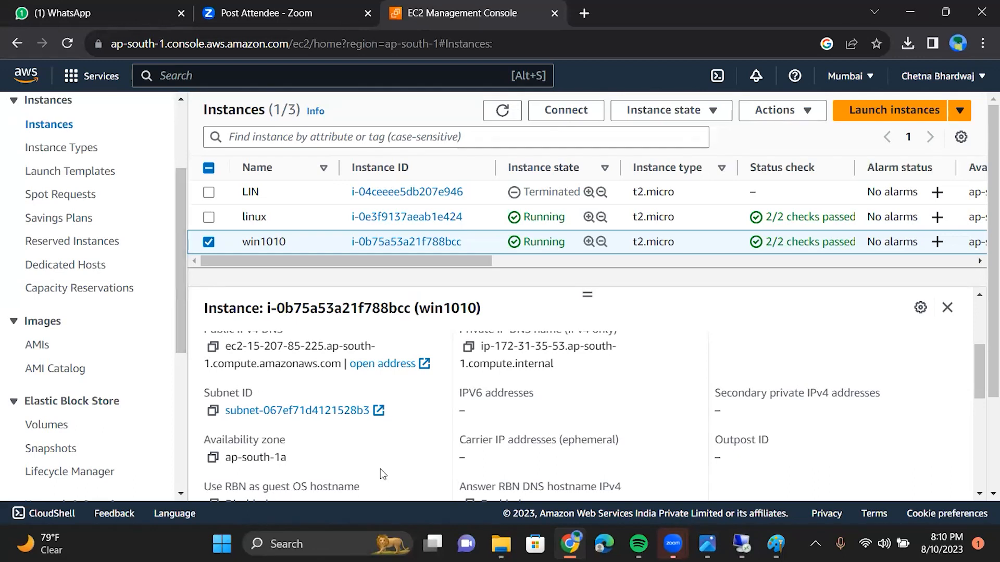
pyautogui.moveTo(741, 544)
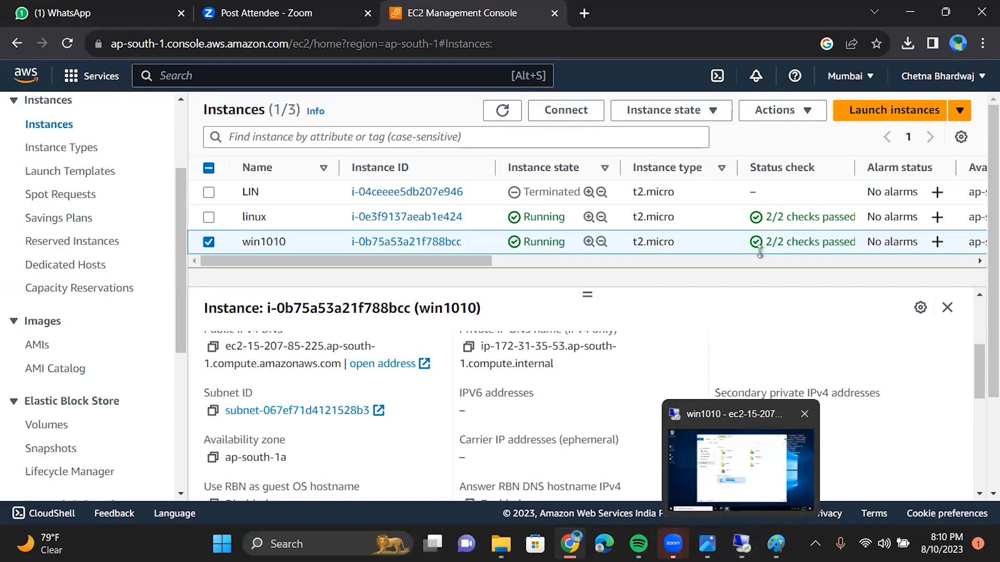
pyautogui.click(741, 501)
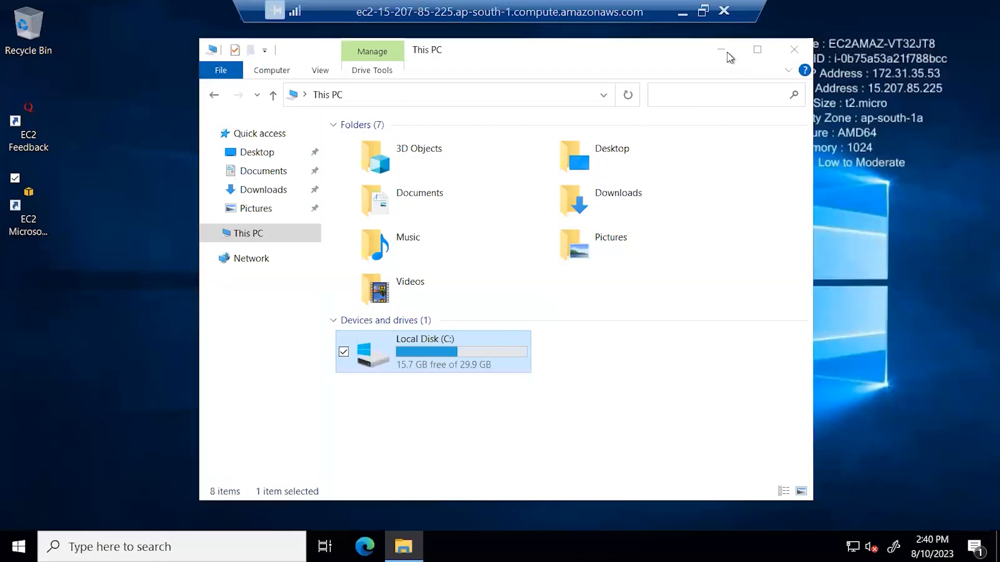
# Step: Minimize This PC and open the Facebook site in Edge on the remote machine
pyautogui.click(727, 52)
pyautogui.moveTo(327, 329); pyautogui.dragTo(190, 531)
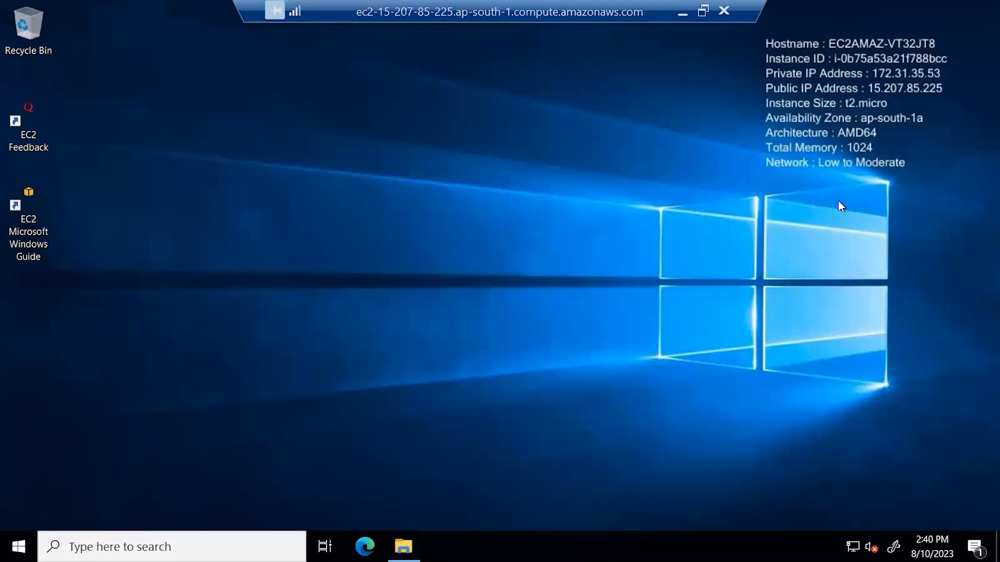
pyautogui.click(234, 547)
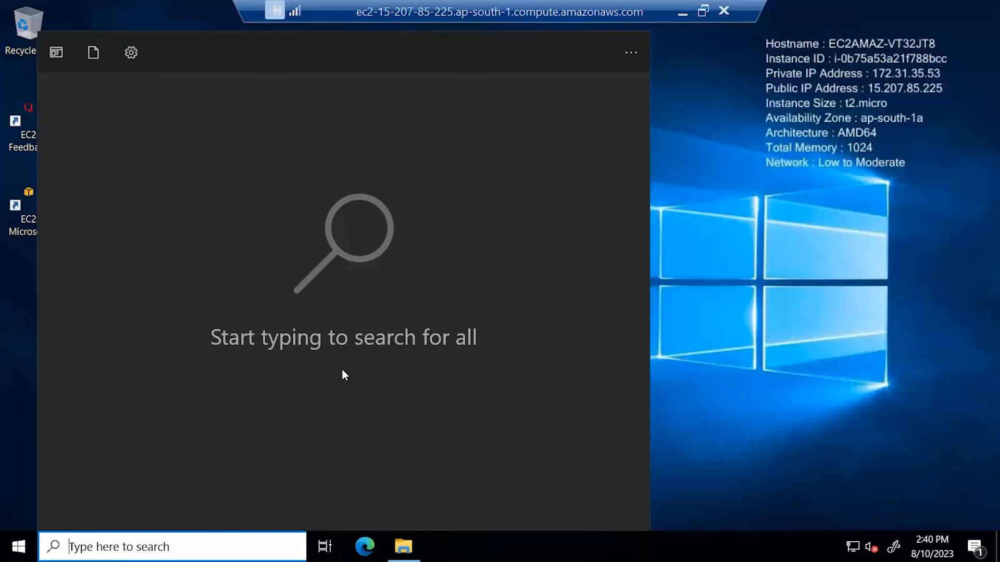
pyautogui.click(366, 545)
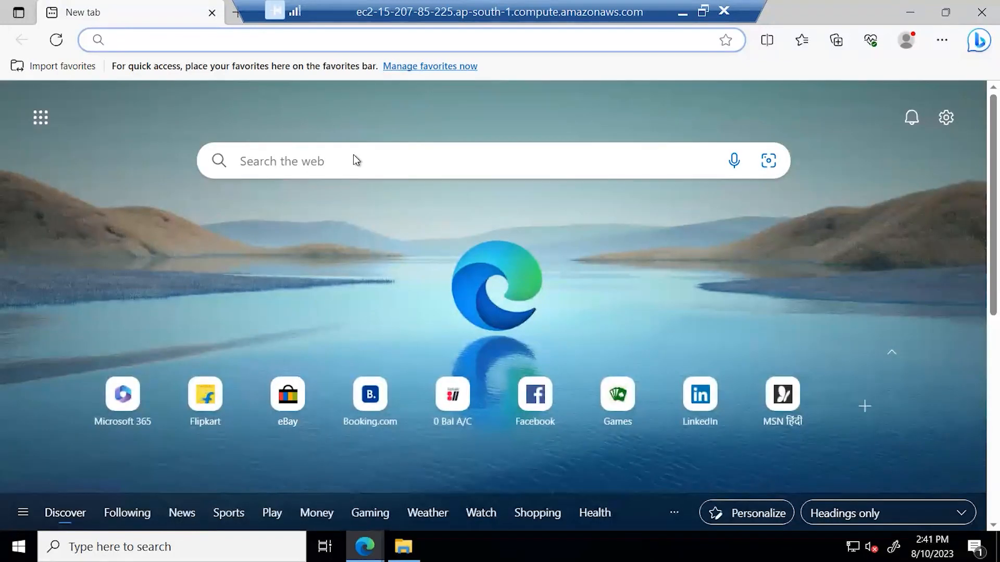
pyautogui.click(520, 411)
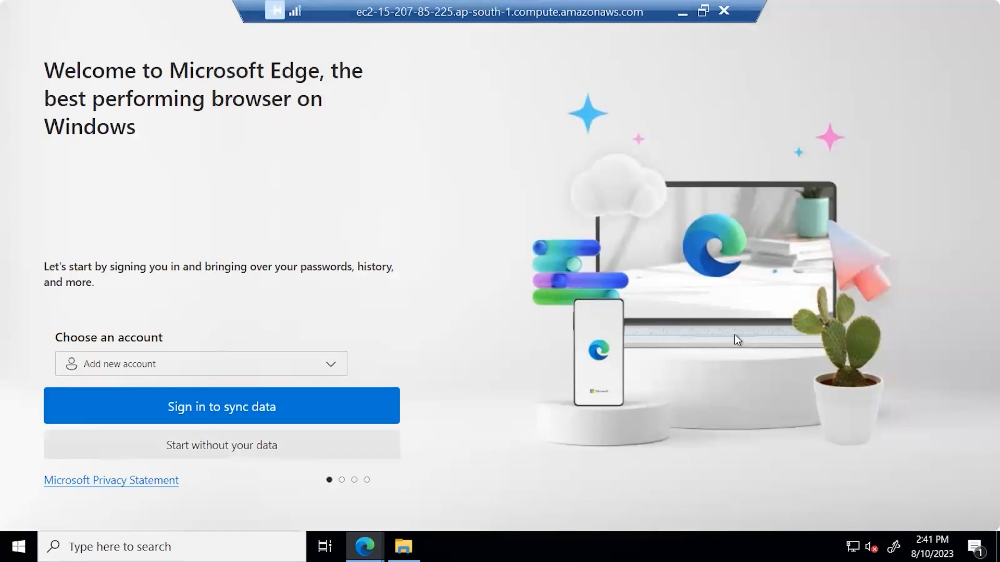
# Step: Disconnect the Remote Desktop session to win1010 and confirm
pyautogui.click(721, 12)
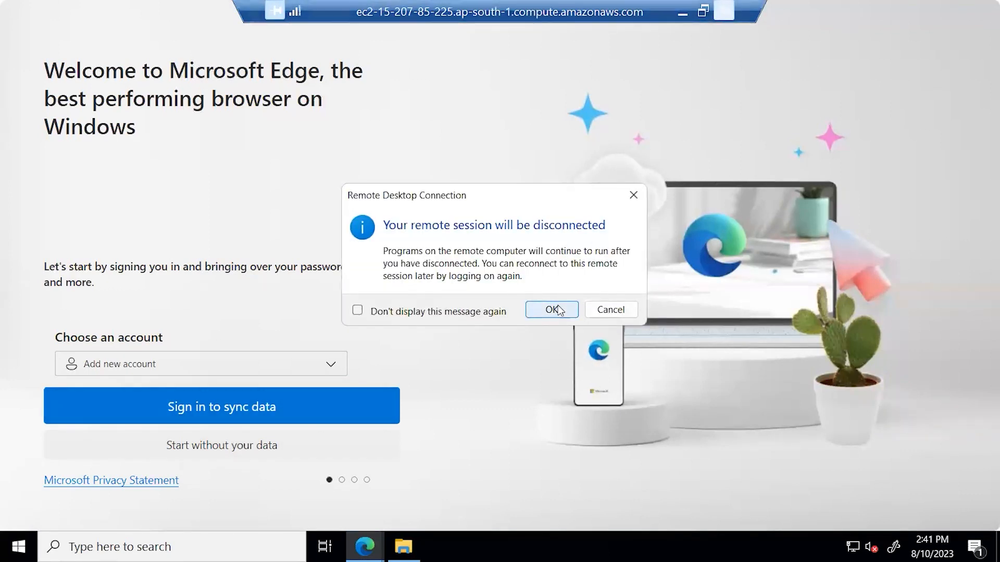
pyautogui.press('Return')
pyautogui.scroll(4, 403, 251)
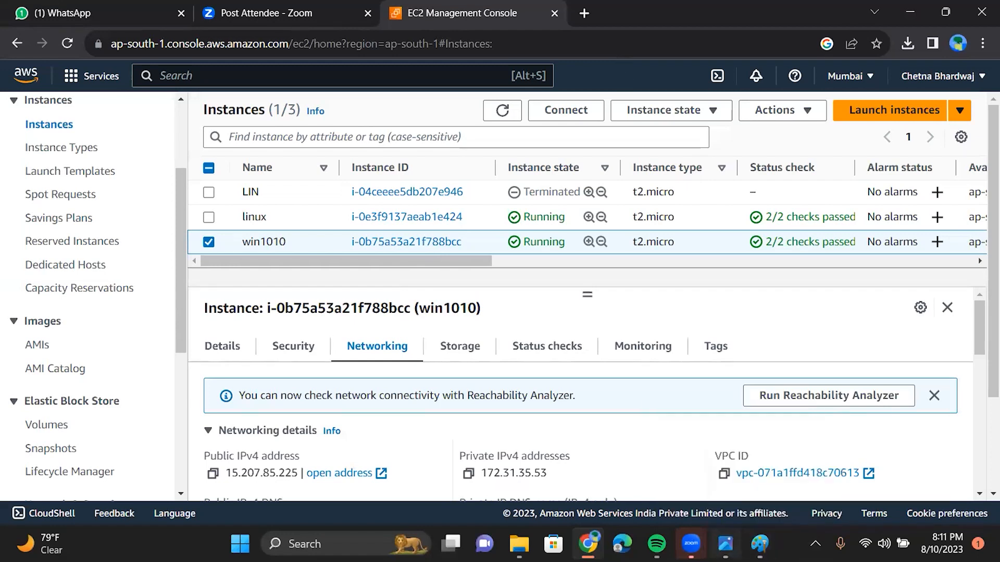
pyautogui.hotkey('alt', 'Tab')
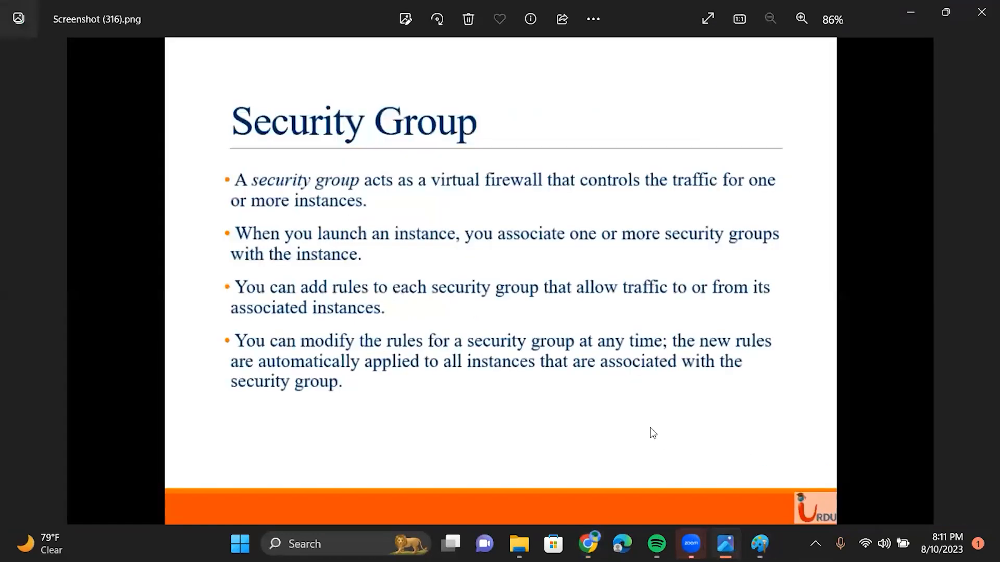
pyautogui.press('Left')
pyautogui.press('Left')
pyautogui.press('Left')
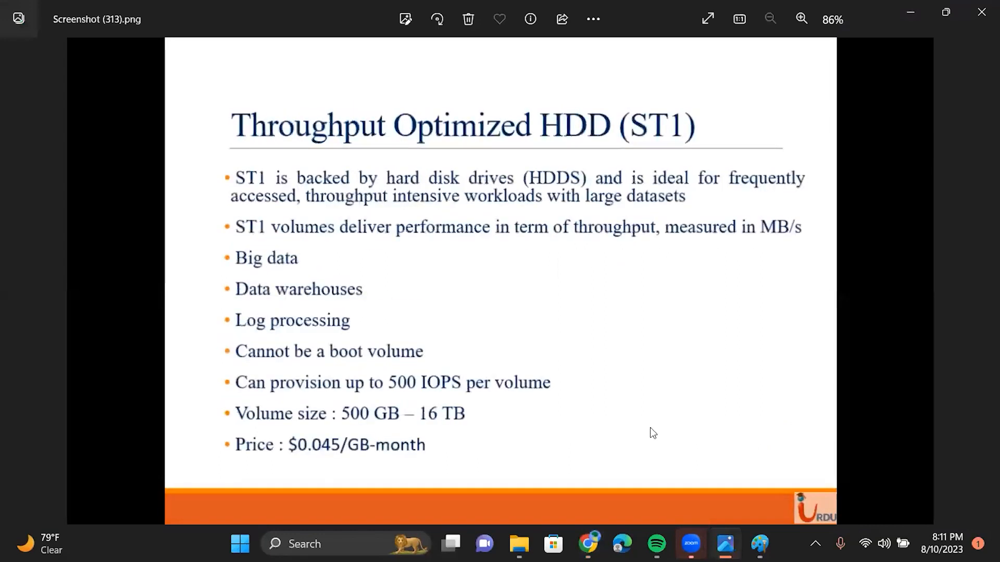
pyautogui.press('Left')
pyautogui.press('Left')
pyautogui.press('Left')
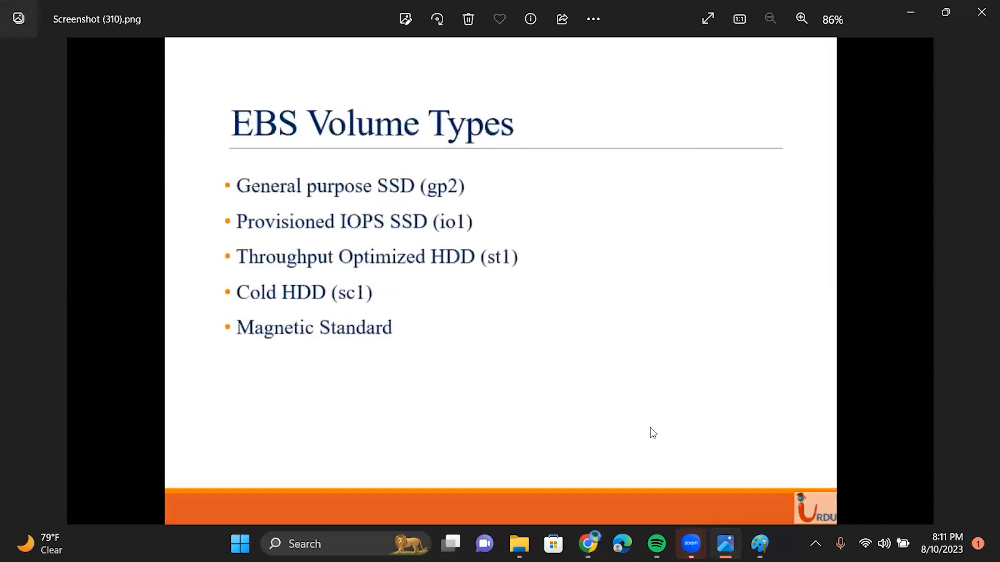
pyautogui.press('Left')
pyautogui.press('Left')
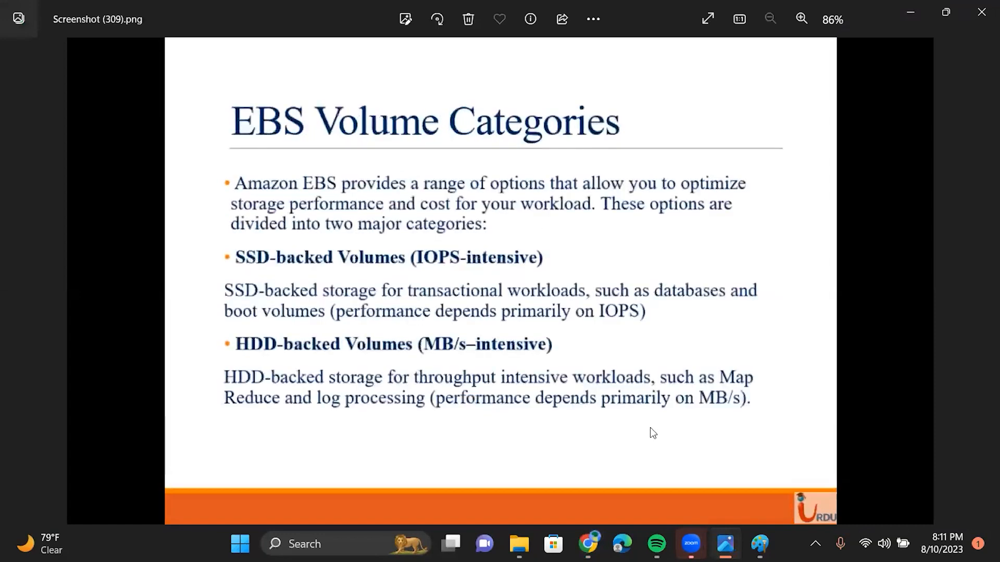
pyautogui.click(911, 12)
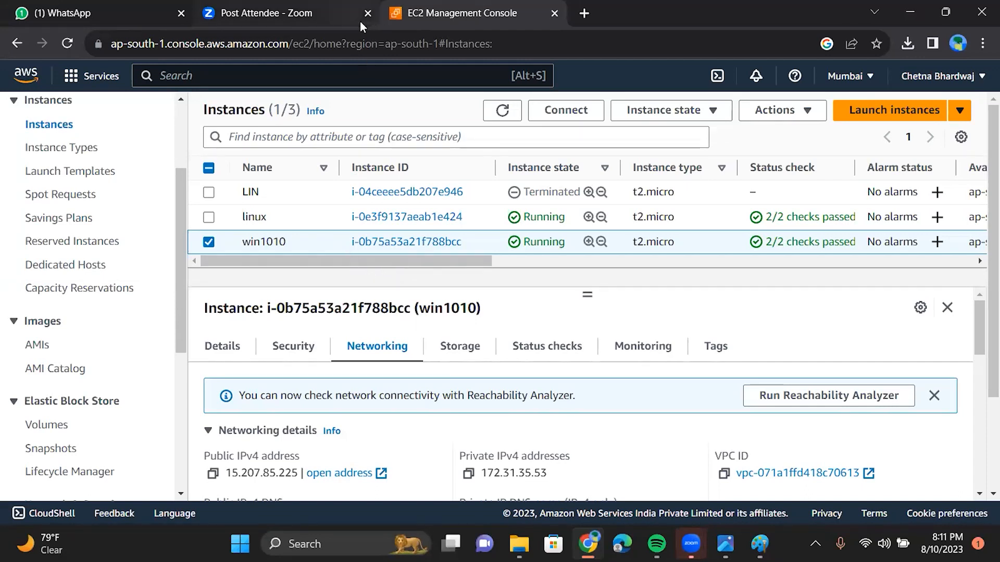
pyautogui.click(31, 352)
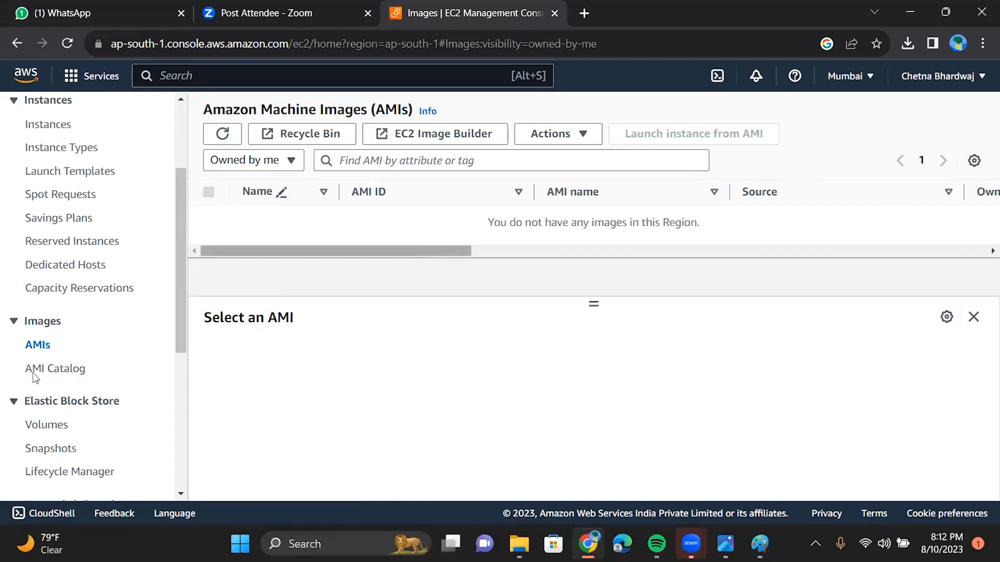
pyautogui.click(52, 130)
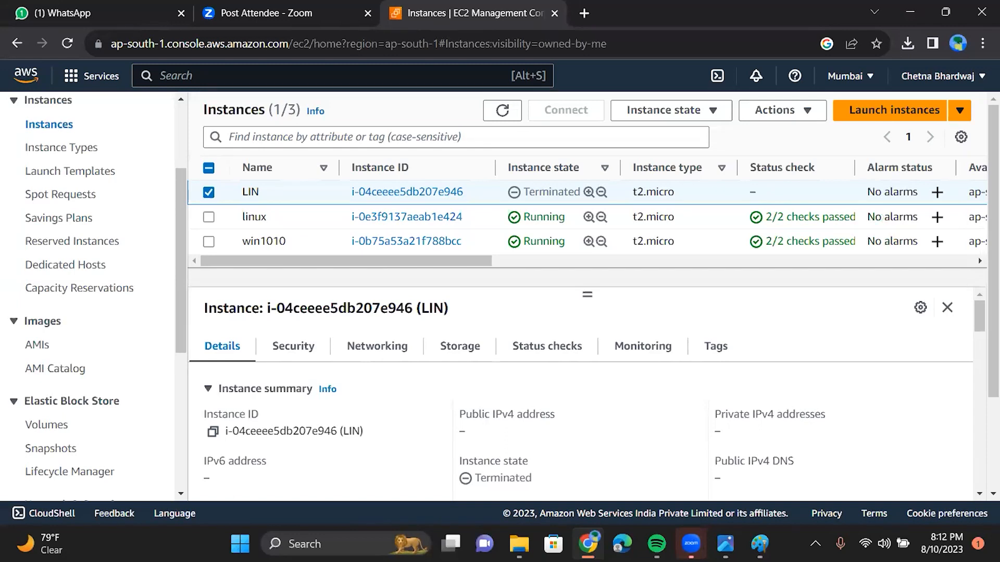
pyautogui.click(725, 544)
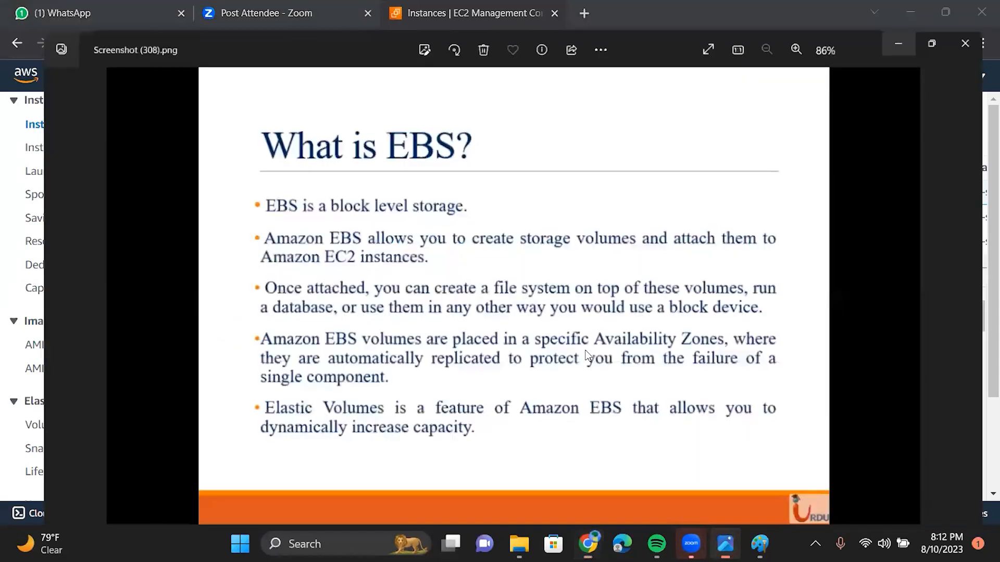
pyautogui.press('Right')
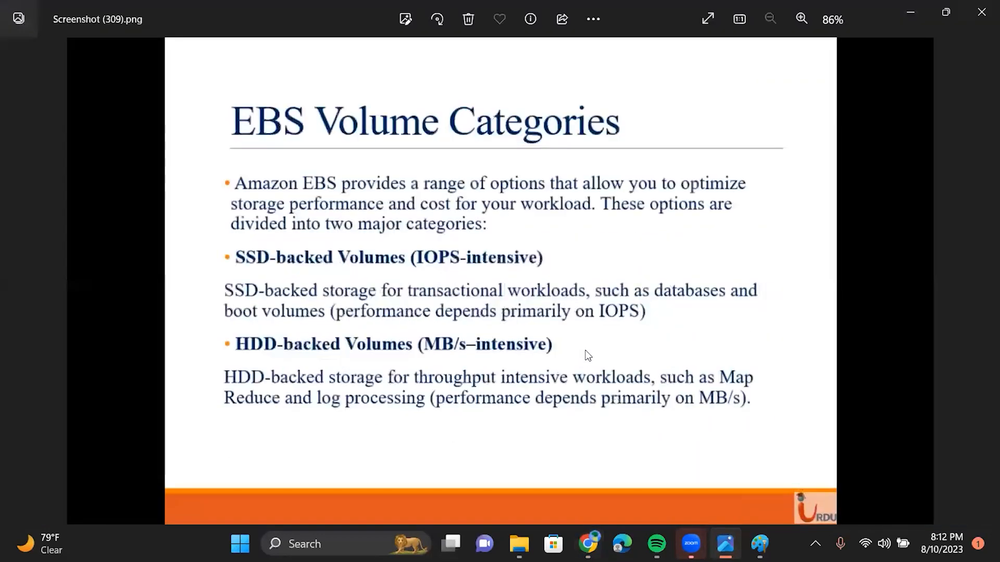
pyautogui.press('Right')
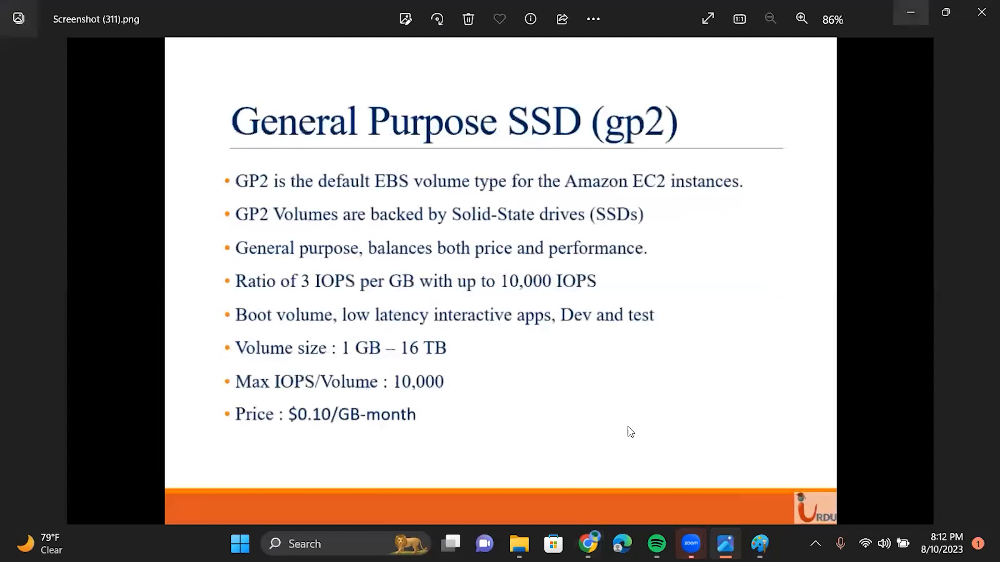
pyautogui.hotkey('alt', 'Tab')
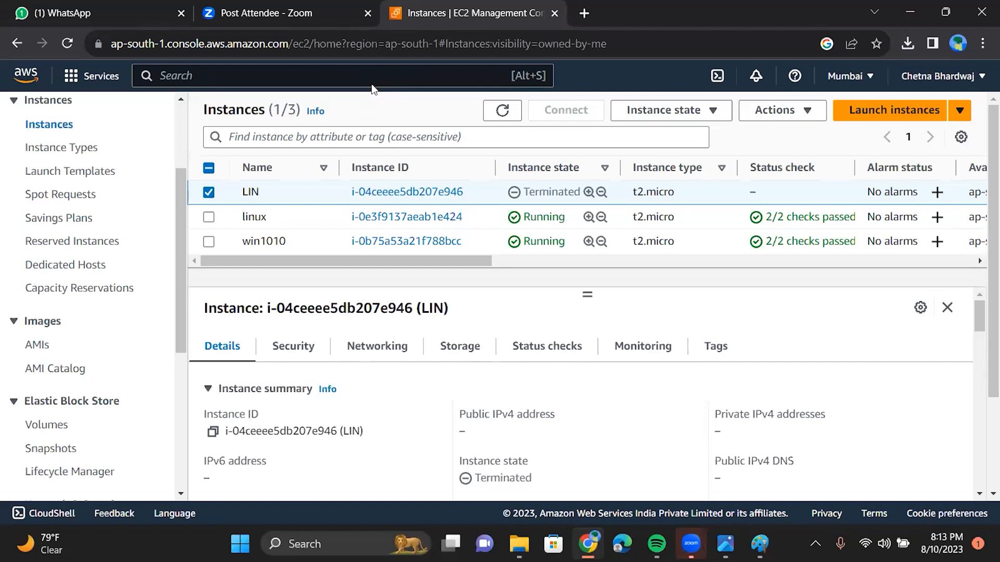
# Step: Select only win1010, open its Connect page, and launch the downloaded win1010.rdp file
pyautogui.click(209, 244)
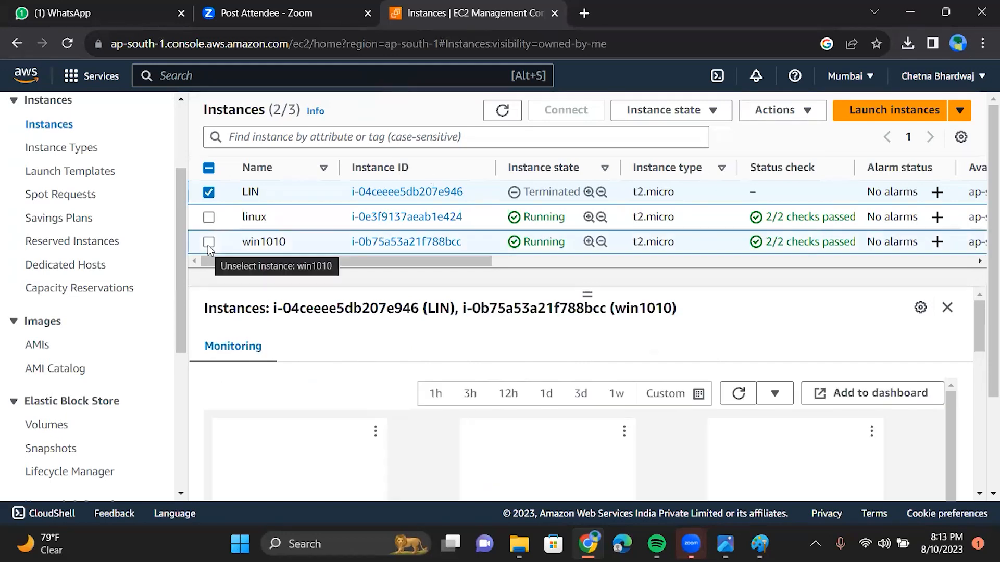
pyautogui.click(208, 194)
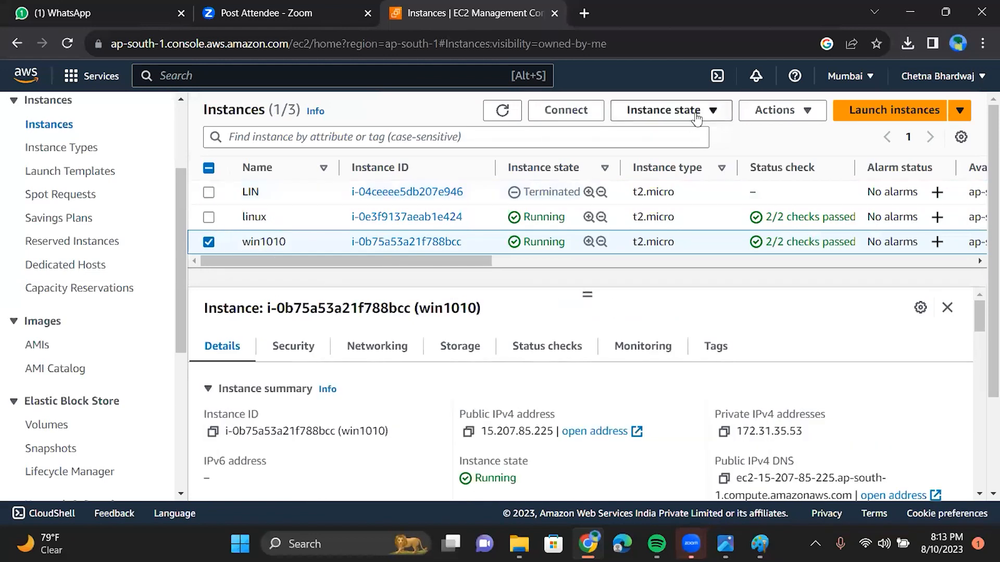
pyautogui.click(760, 118)
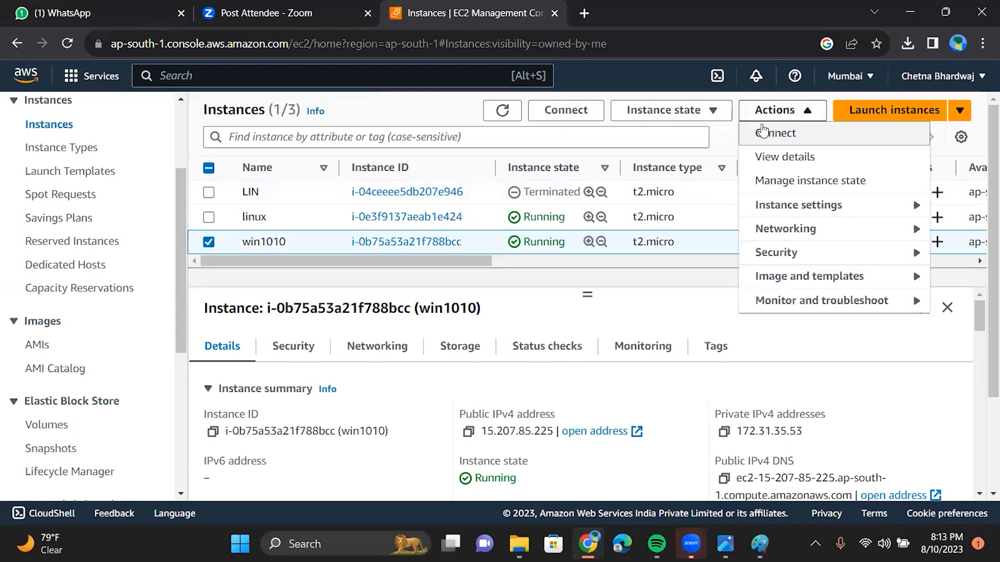
pyautogui.click(764, 134)
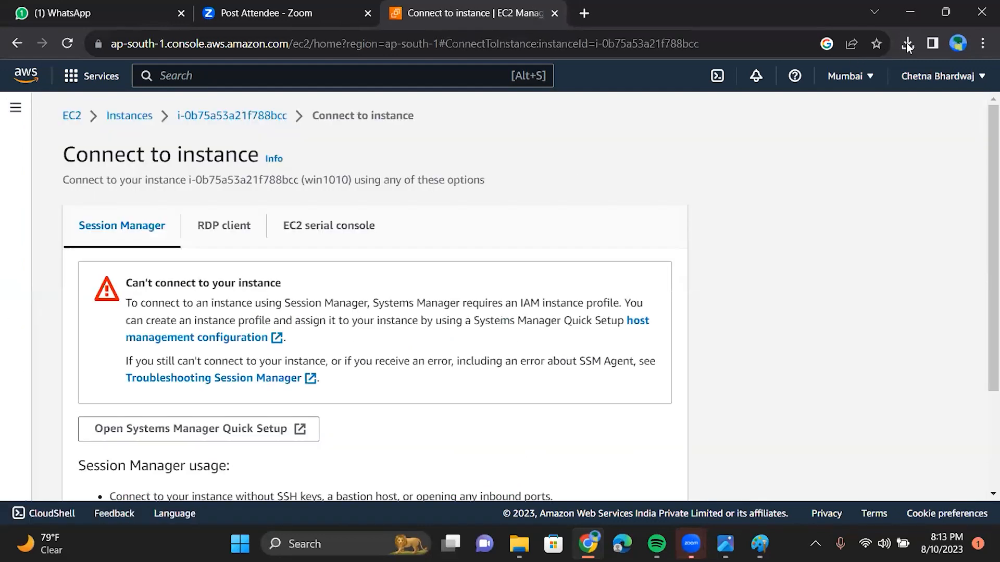
pyautogui.click(908, 43)
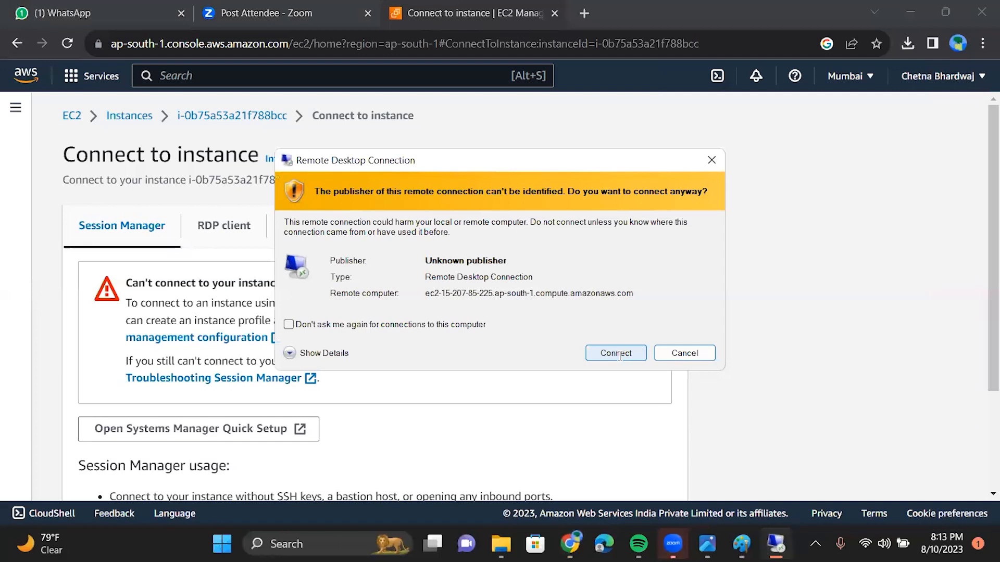
pyautogui.click(616, 353)
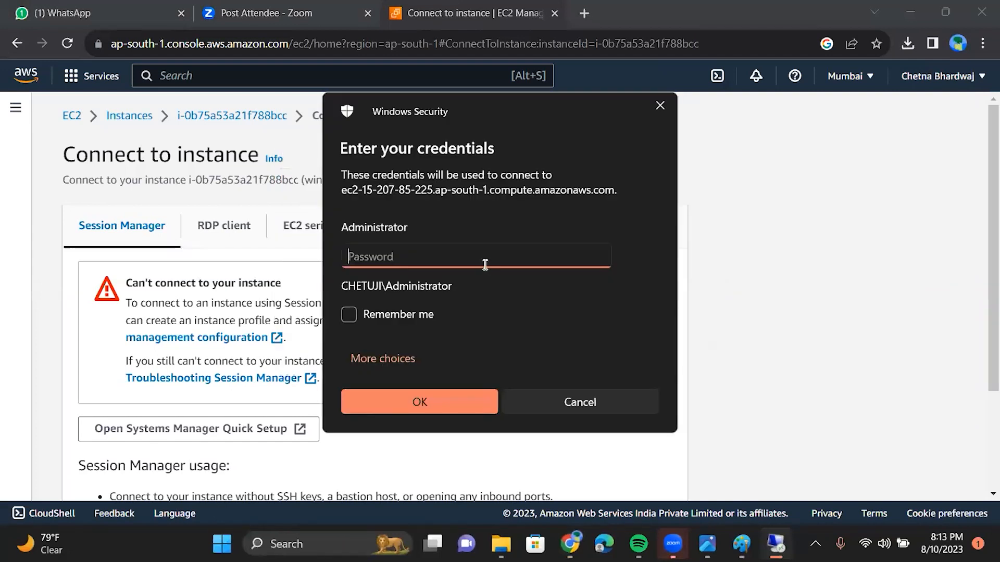
# Step: Sign in as Administrator with the pasted password and accept the certificate warning
pyautogui.hotkey('ctrl', 'v')
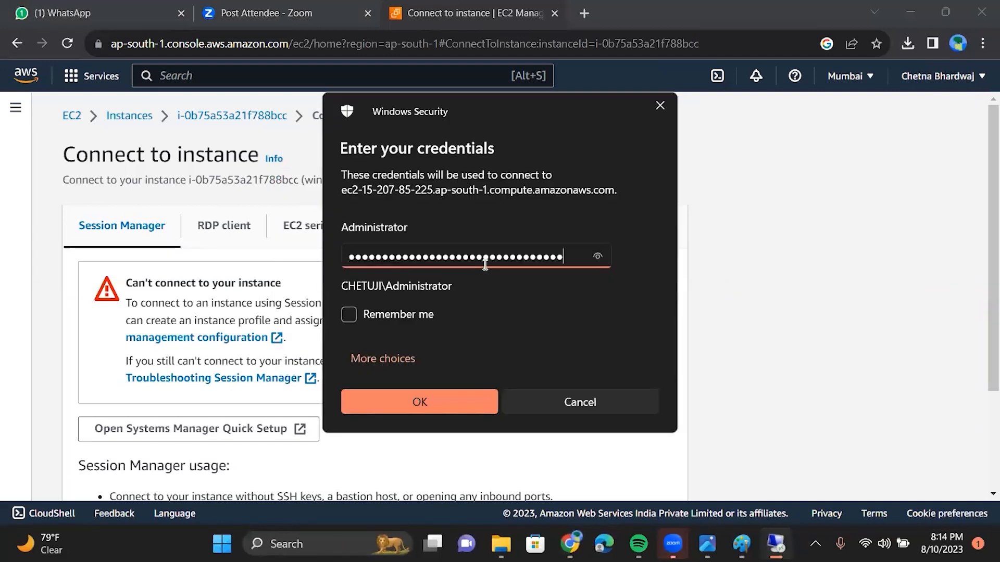
pyautogui.click(424, 401)
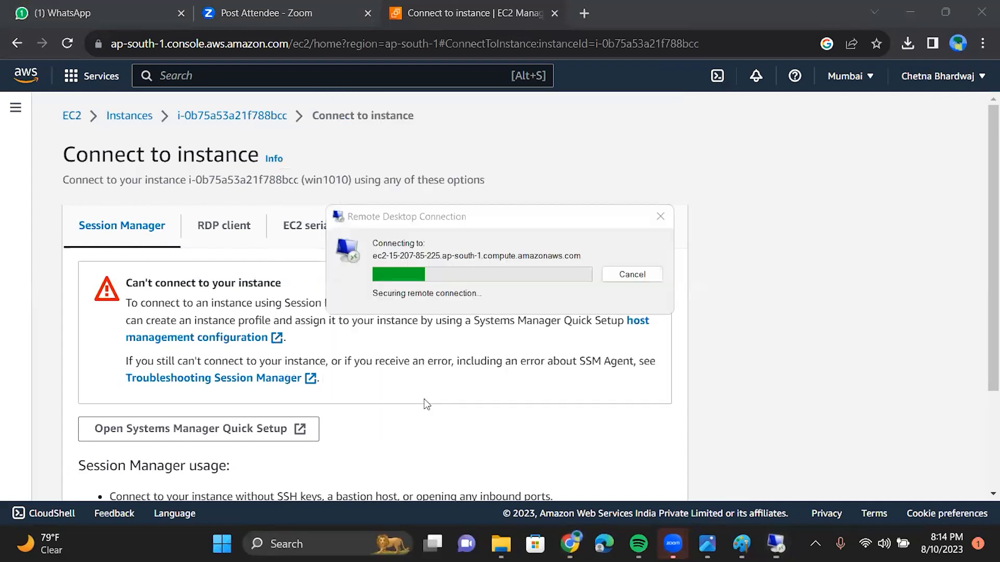
pyautogui.click(546, 394)
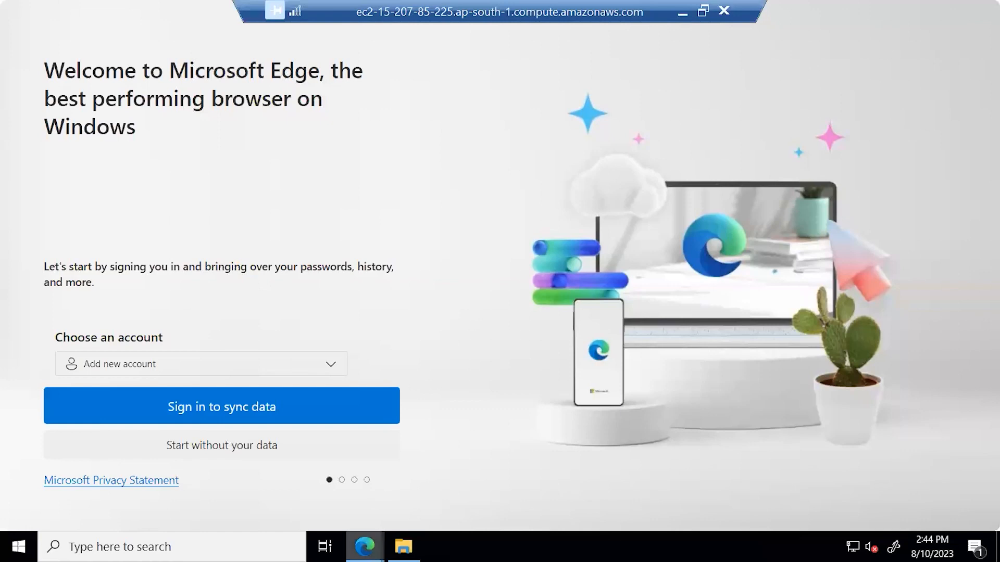
# Step: Open This PC and Local Disk (C:) on win1010, then browse Network and bring up search
pyautogui.moveTo(364, 547)
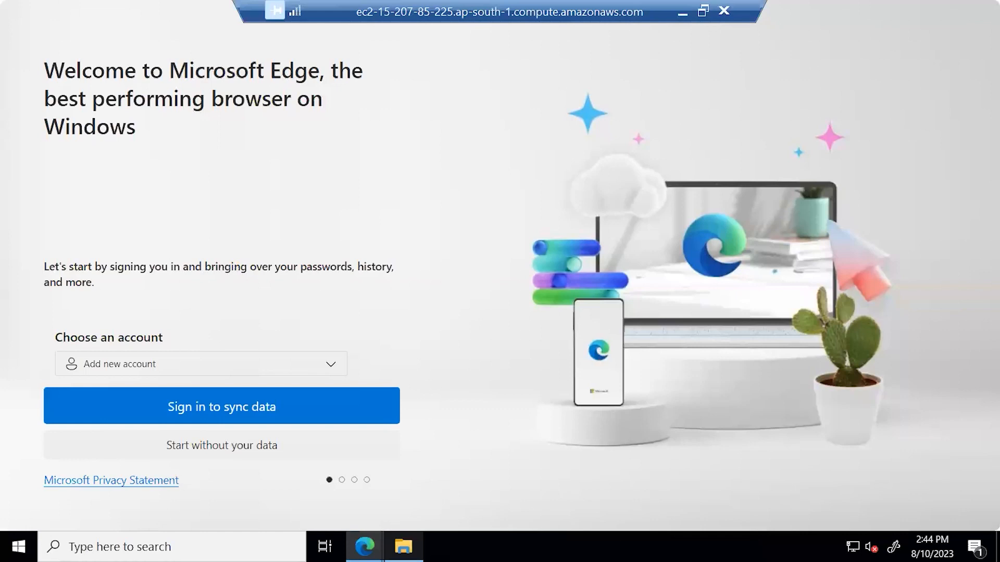
pyautogui.click(404, 547)
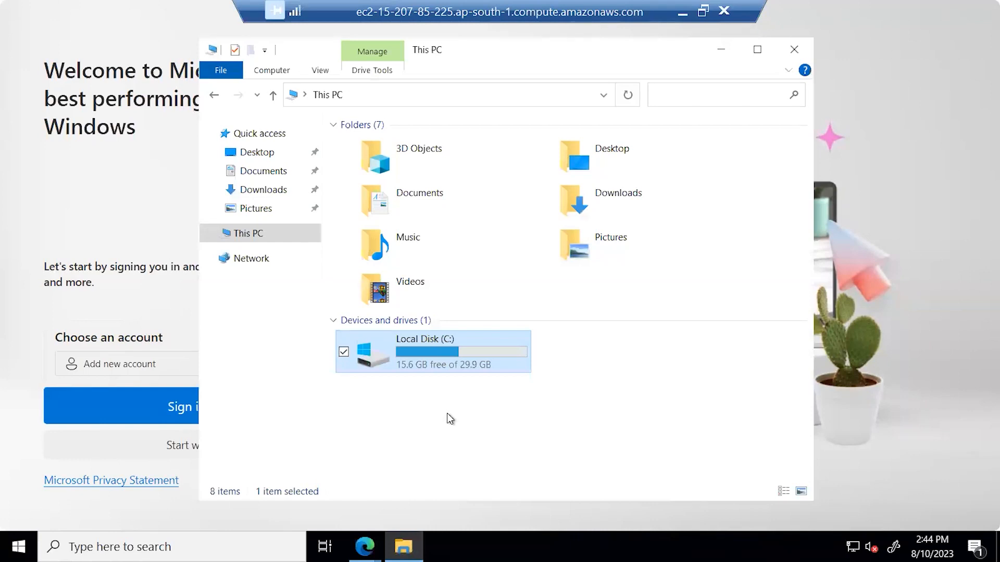
pyautogui.doubleClick(438, 360)
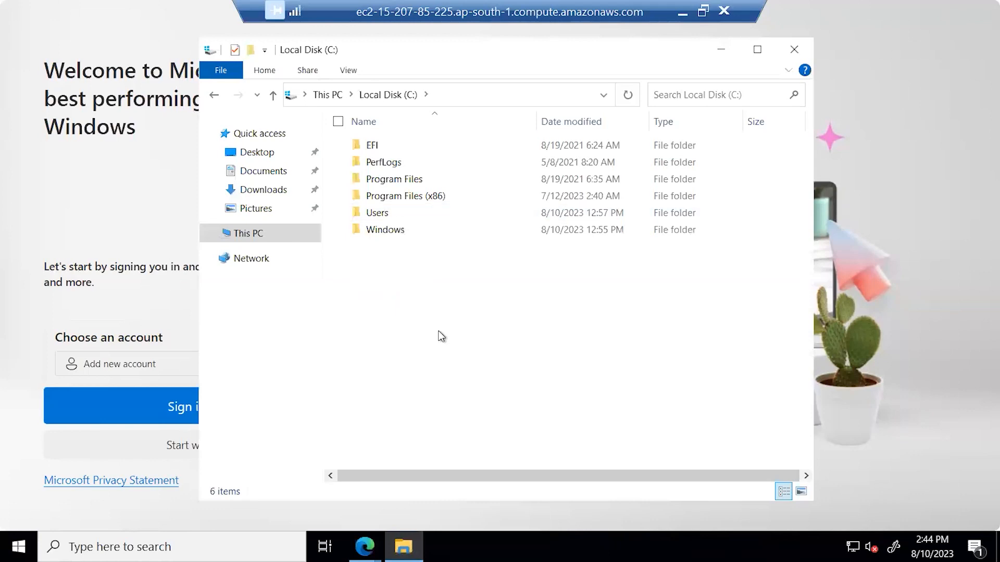
pyautogui.click(271, 263)
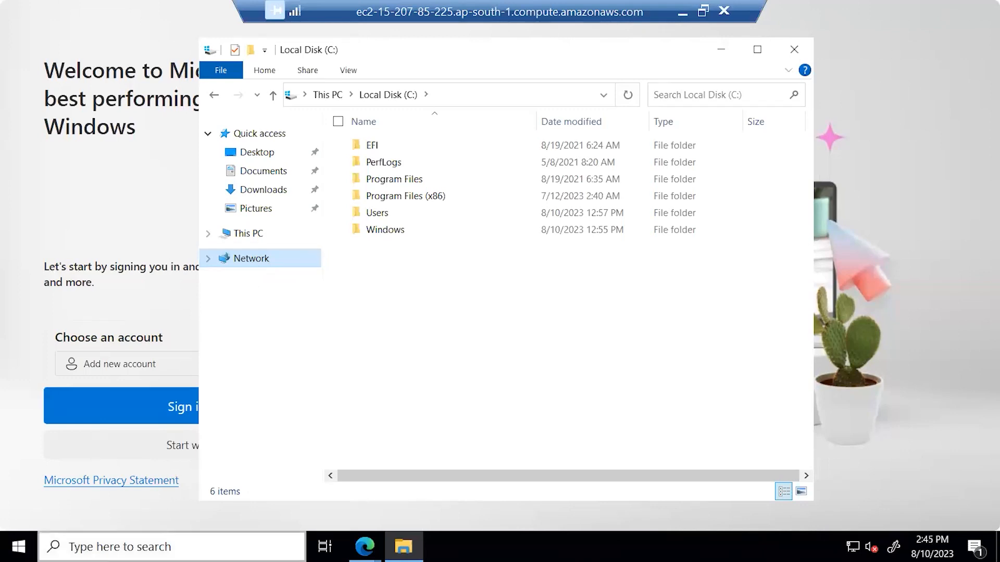
pyautogui.click(171, 547)
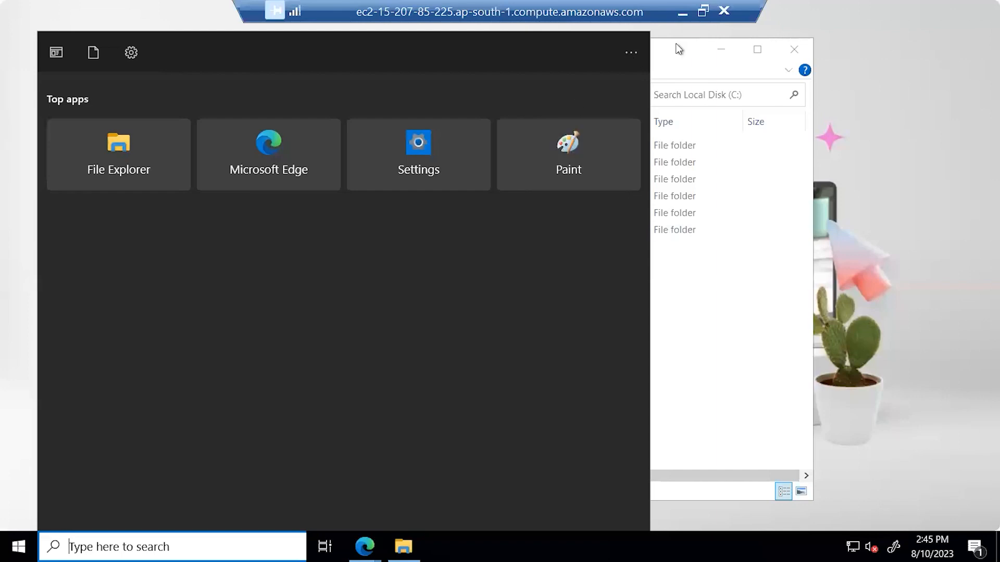
# Step: Close the Local Disk (C:) window and dismiss the Windows search panel
pyautogui.click(797, 50)
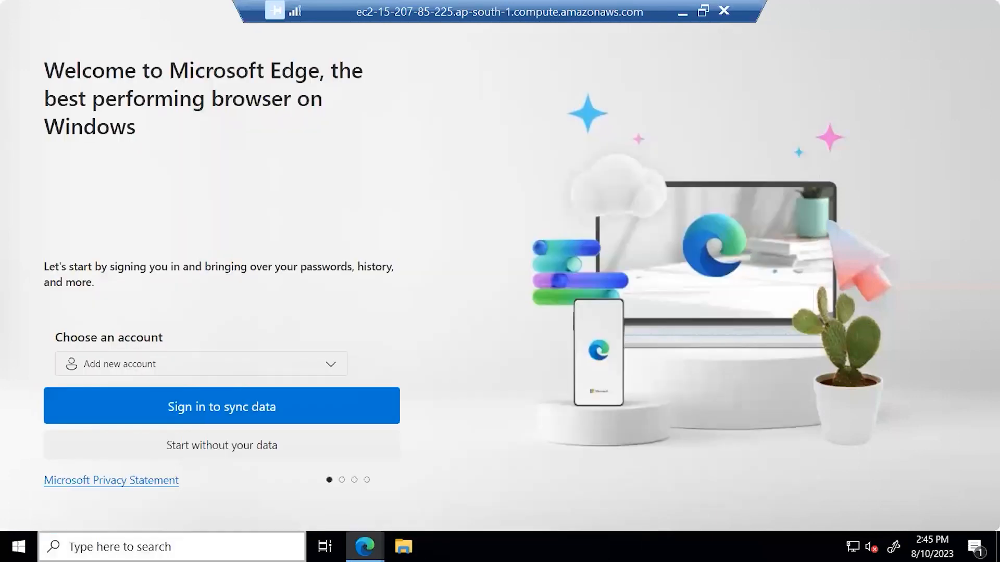
pyautogui.click(172, 547)
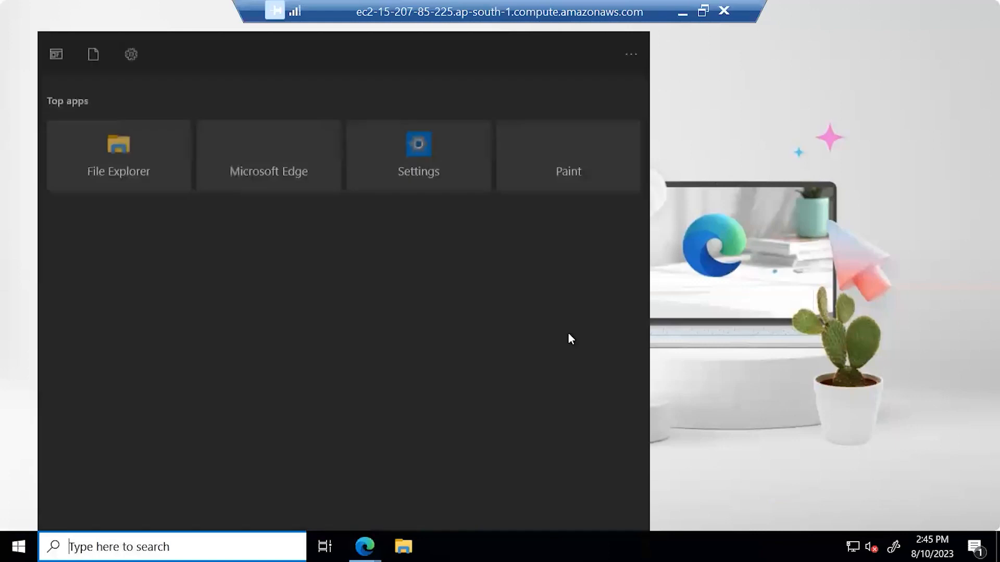
pyautogui.click(852, 174)
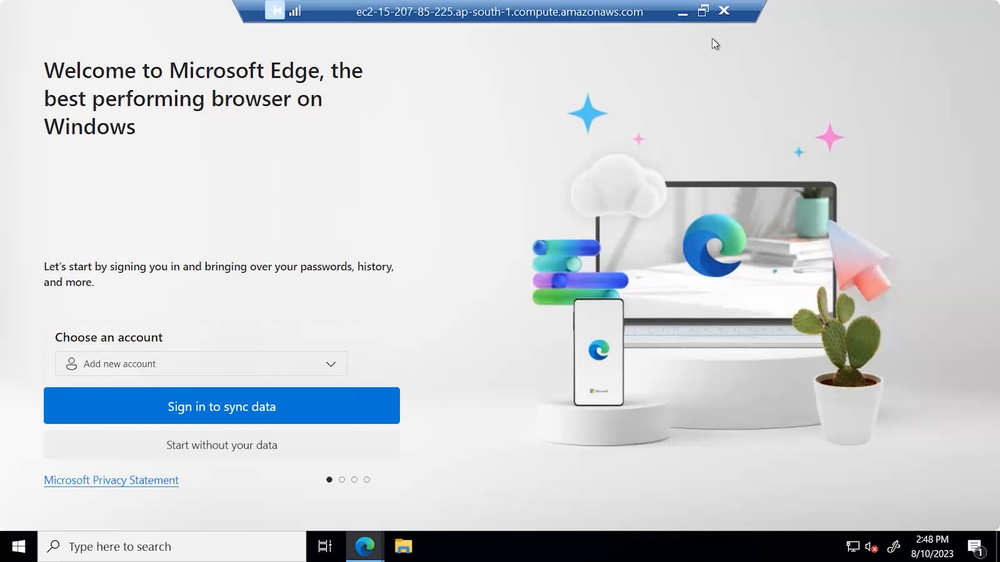
# Step: Begin disconnecting the remote session from the Remote Desktop connection bar
pyautogui.click(727, 26)
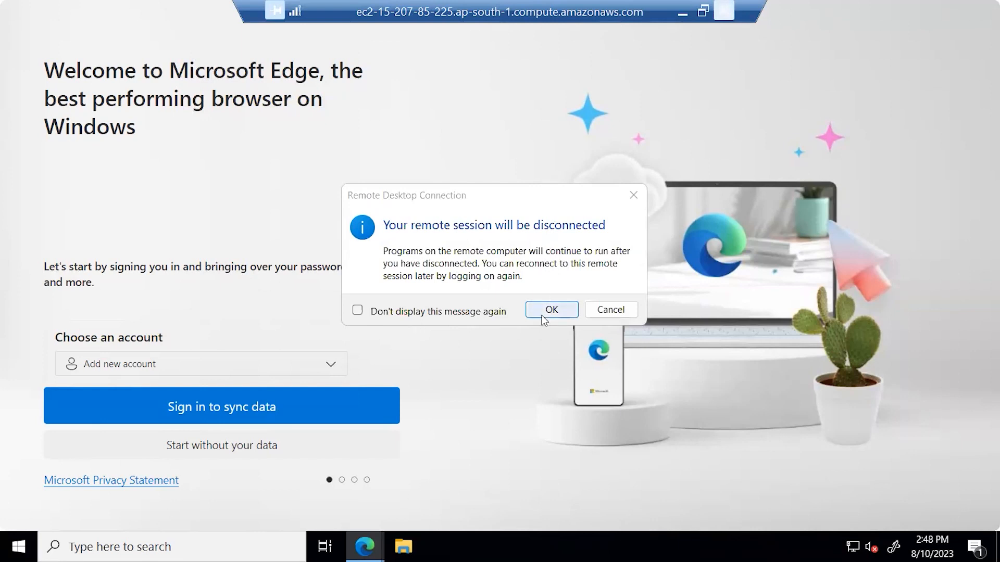
# Step: Confirm ending the Remote Desktop session, then open a new browser tab
pyautogui.press('Return')
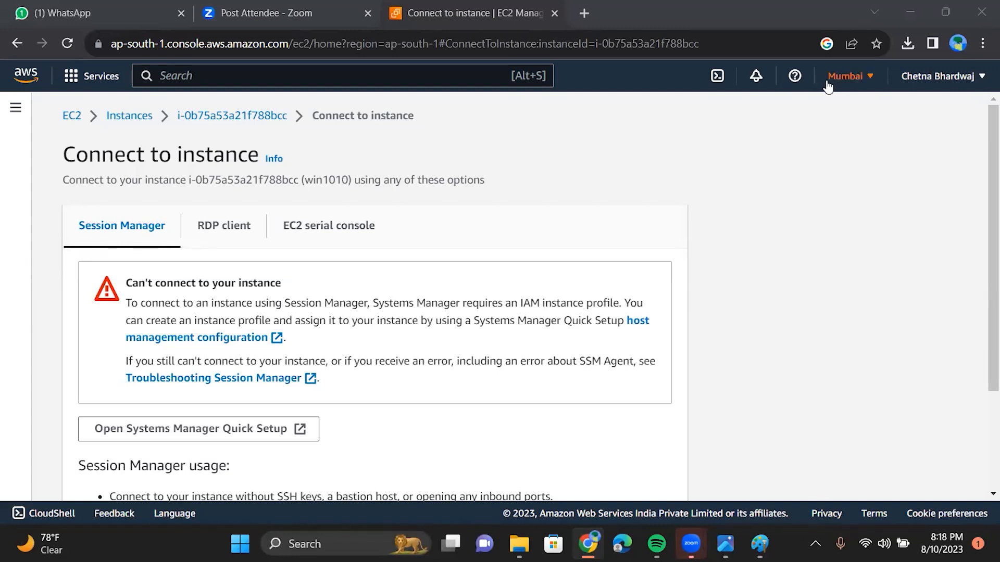
pyautogui.click(582, 22)
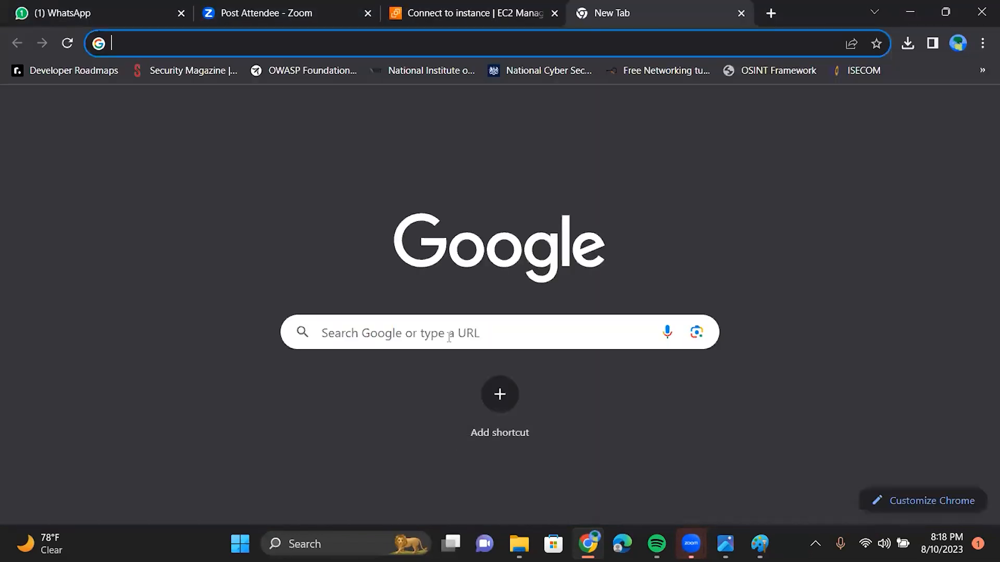
# Step: Search Google for 'cloud ping aws' and scroll through the results
pyautogui.click(449, 337)
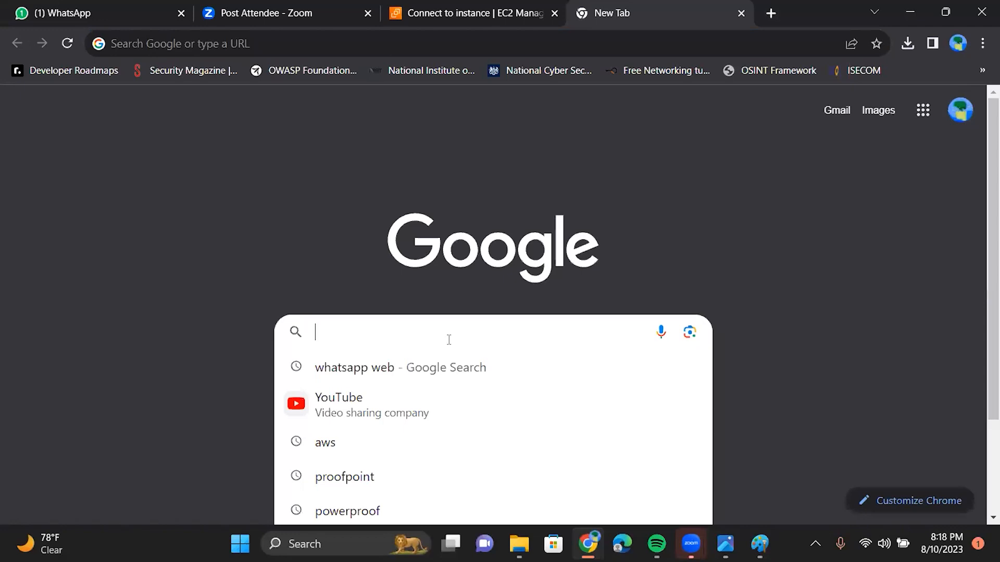
pyautogui.write('clou')
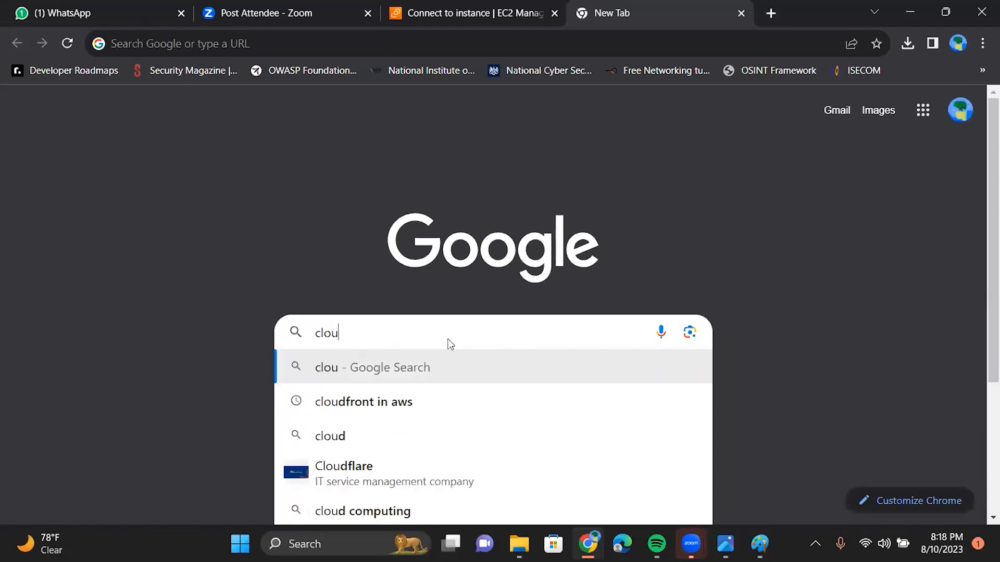
pyautogui.write('d pi')
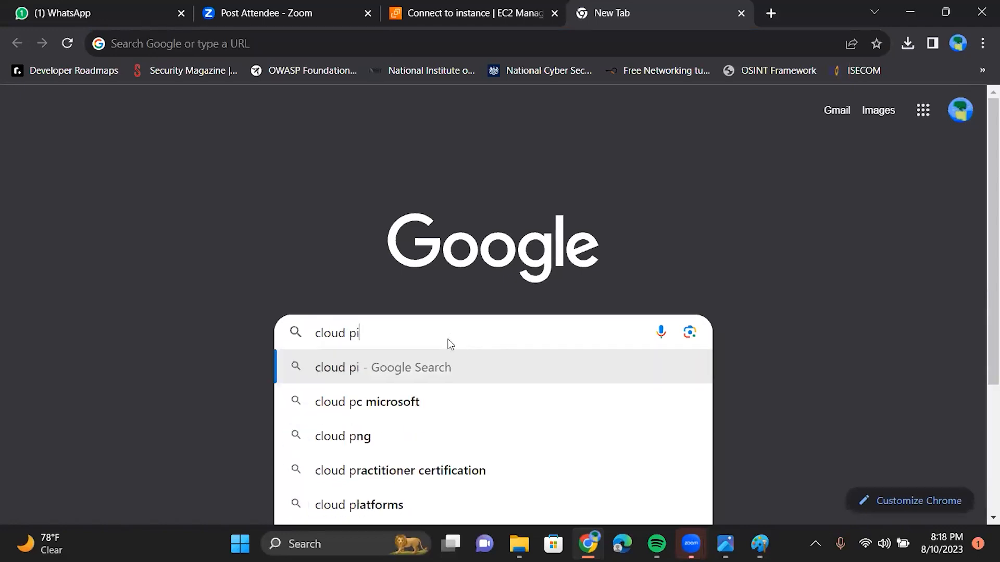
pyautogui.write('ng')
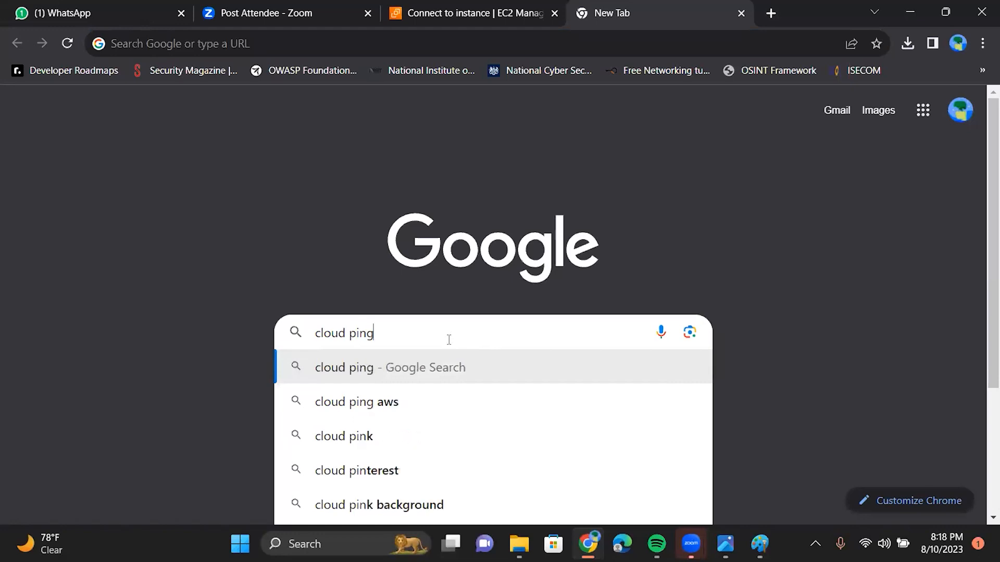
pyautogui.press('Down')
pyautogui.press('Return')
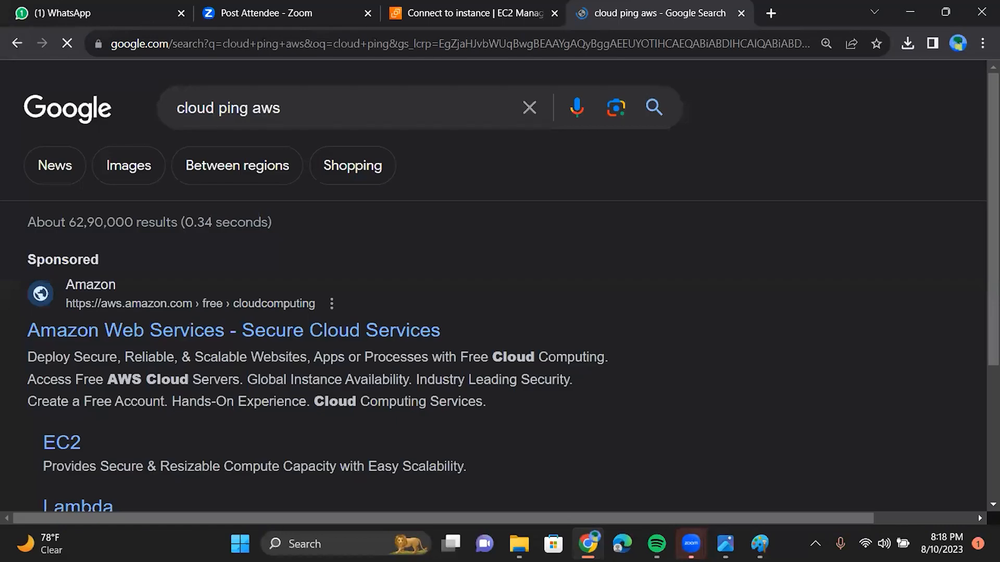
pyautogui.scroll(-1, 103, 379)
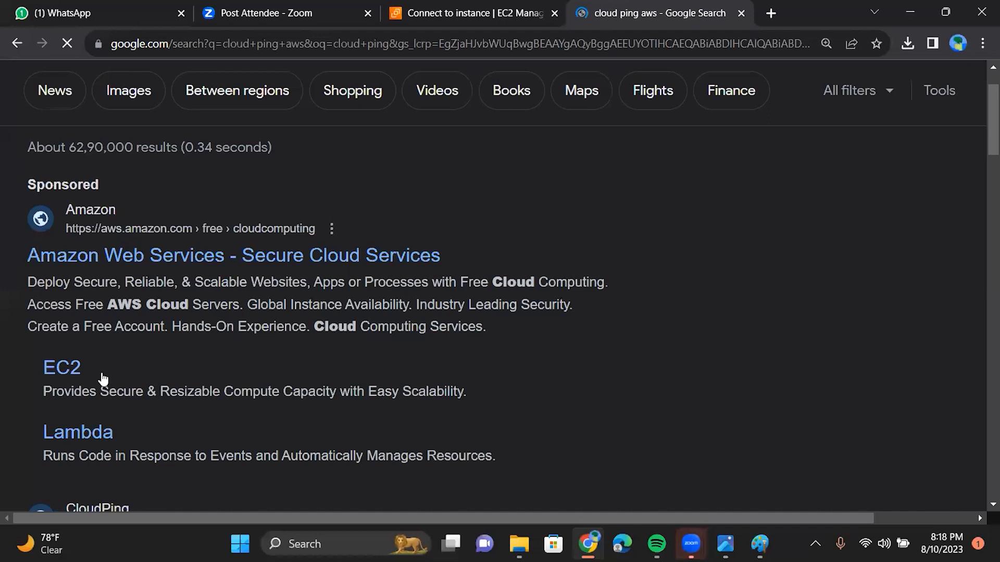
pyautogui.scroll(-3, 103, 379)
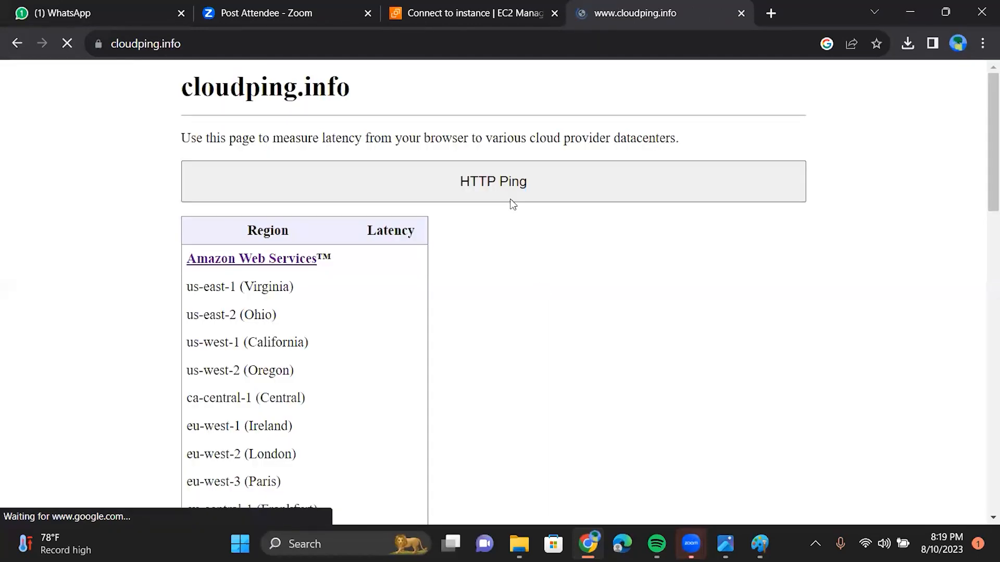
# Step: Measure latency to all cloud regions on cloudping.info, review the results, and return to the EC2 tab
pyautogui.click(510, 200)
pyautogui.scroll(-1, 566, 521)
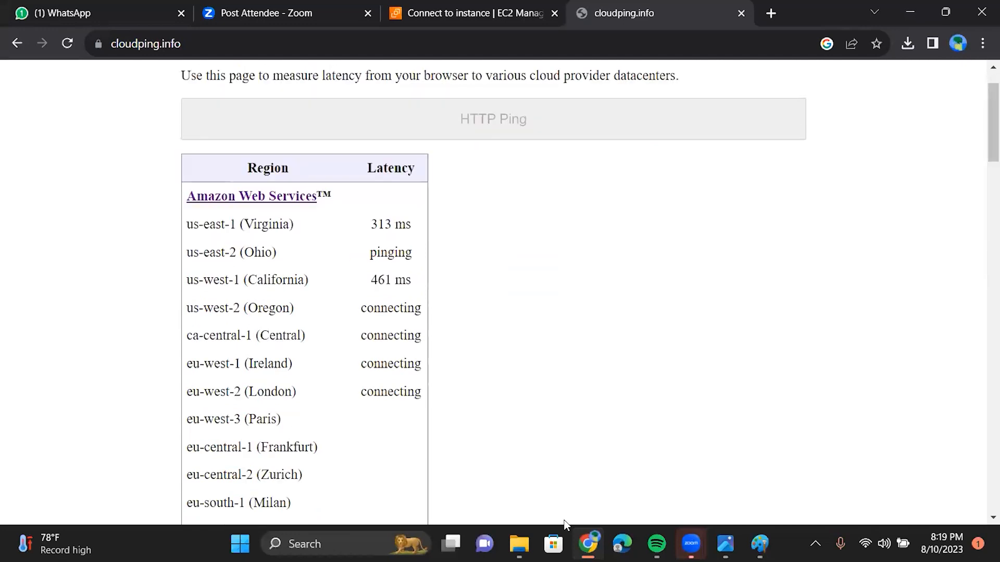
pyautogui.scroll(-1, 566, 522)
pyautogui.scroll(-1, 566, 524)
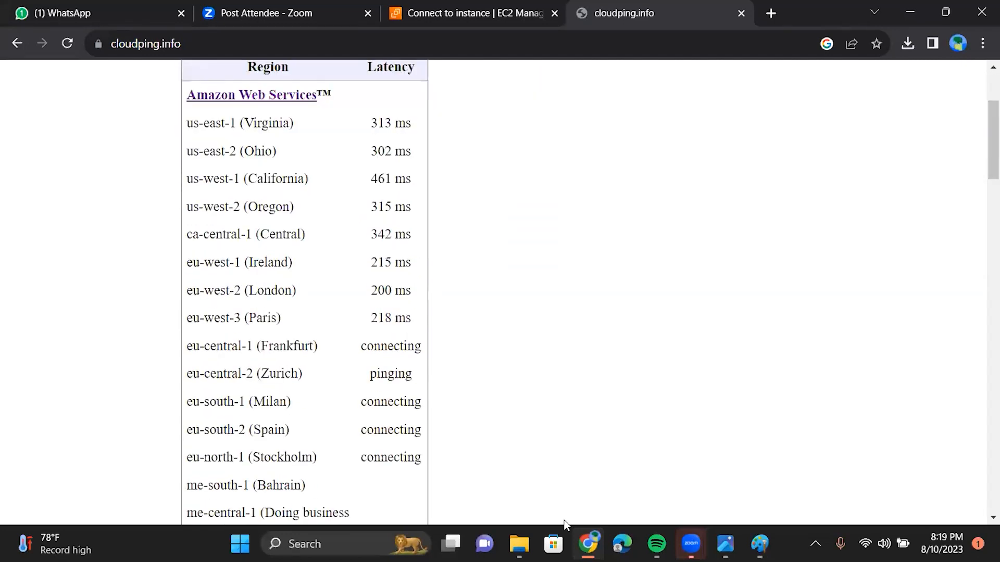
pyautogui.scroll(-1, 566, 524)
pyautogui.scroll(-6, 566, 523)
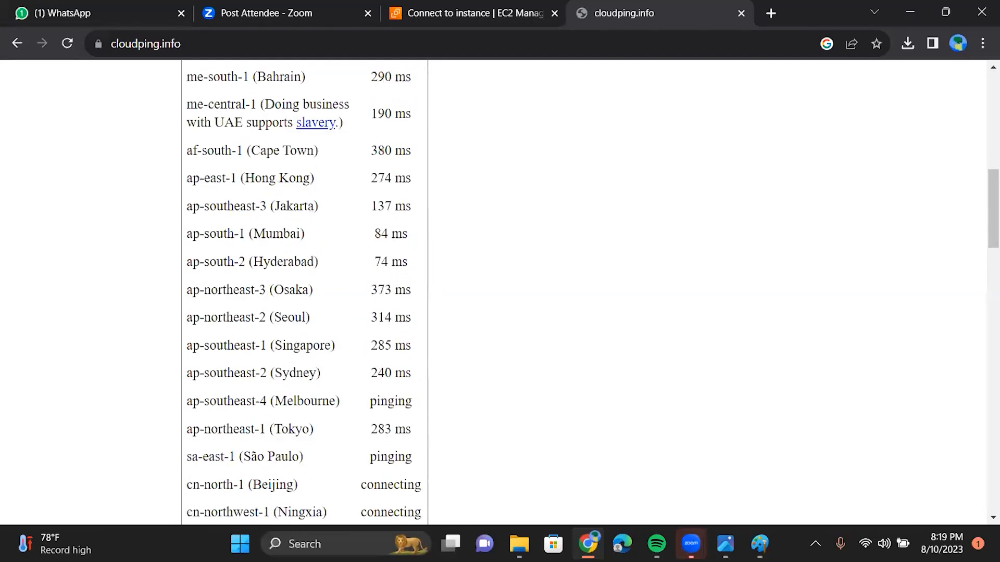
pyautogui.scroll(-1, 339, 229)
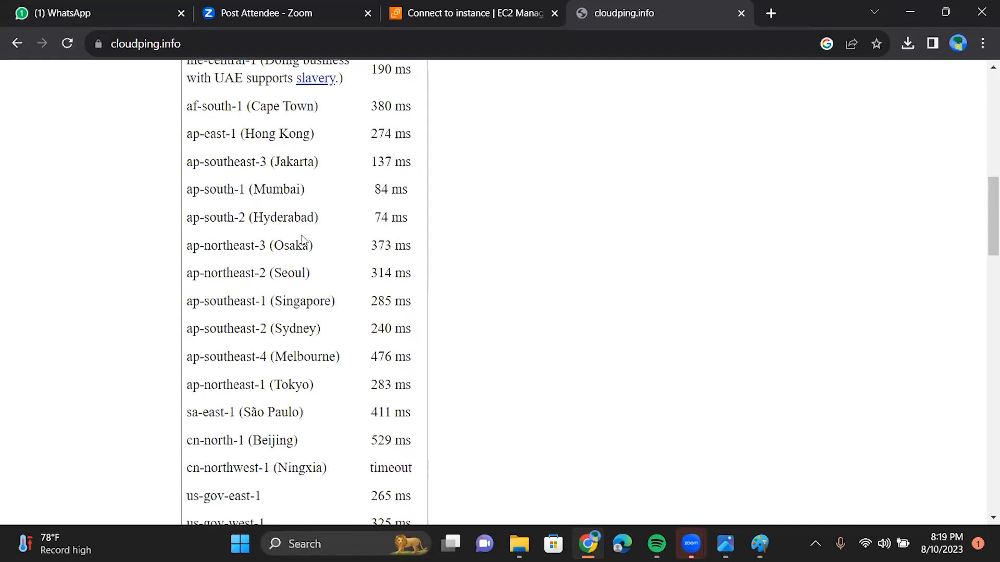
pyautogui.scroll(-1, 300, 233)
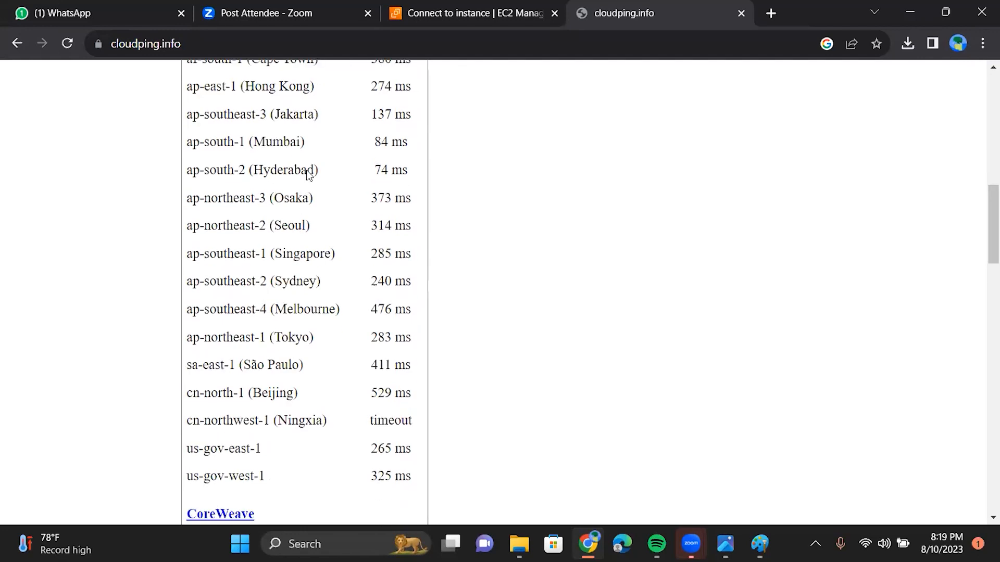
pyautogui.scroll(-2, 307, 177)
pyautogui.scroll(-2, 307, 177)
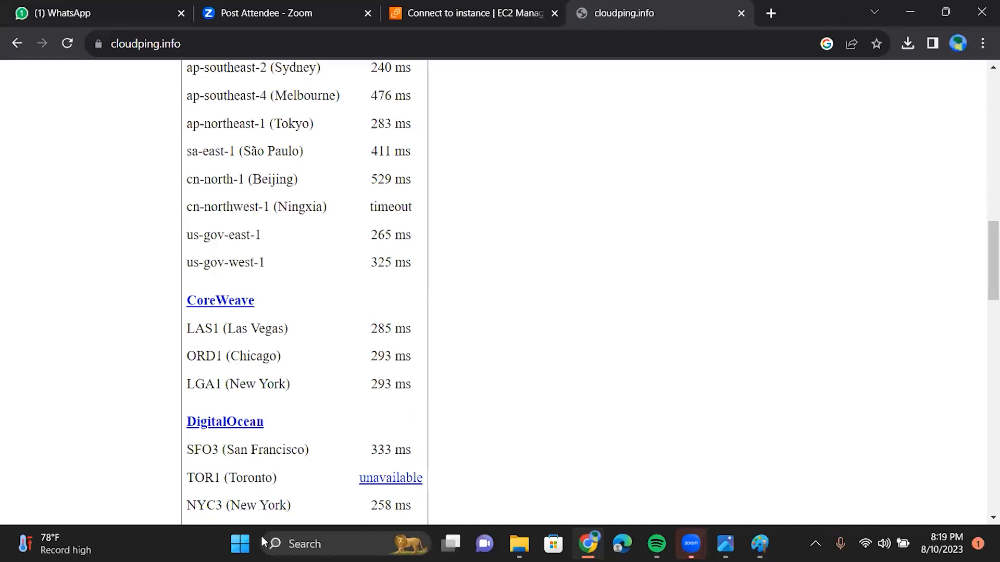
pyautogui.scroll(-2, 281, 295)
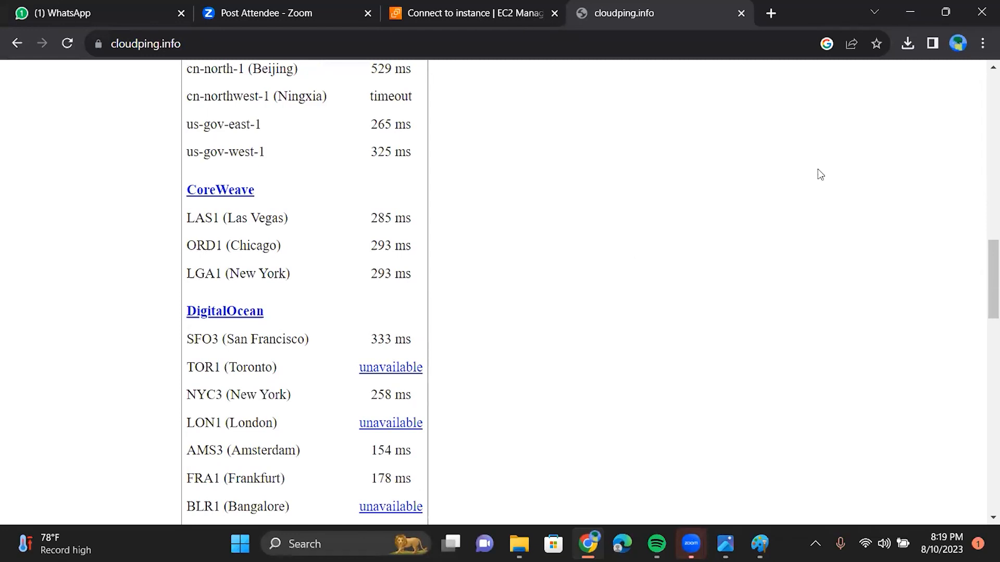
pyautogui.hotkey('ctrl', 'shift', 'Tab')
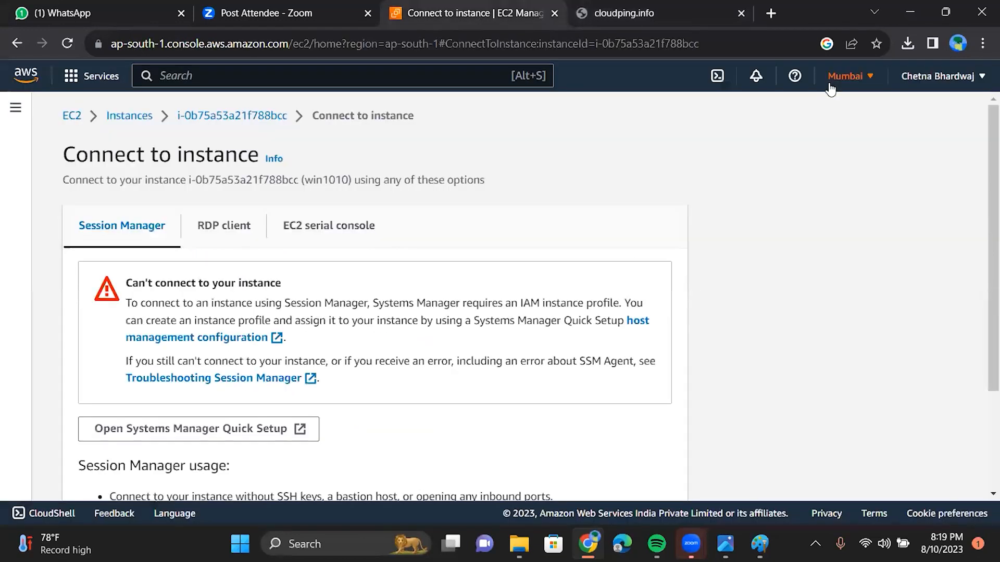
# Step: Open the AWS region list from the Mumbai region selector
pyautogui.click(830, 84)
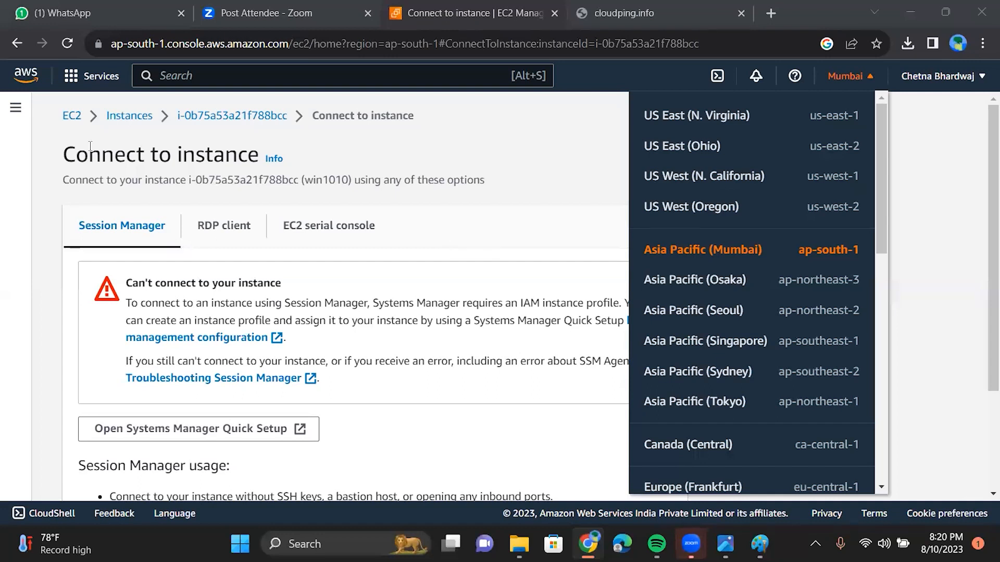
# Step: Return to the EC2 Instances list via the Instances breadcrumb
pyautogui.click(125, 127)
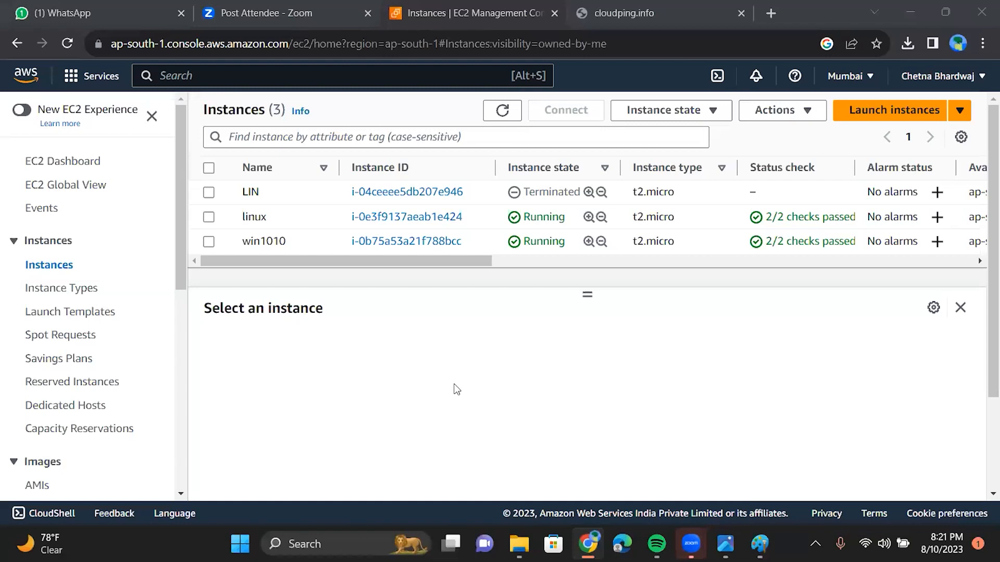
# Step: Select the terminated LIN instance to view its details summary
pyautogui.click(208, 193)
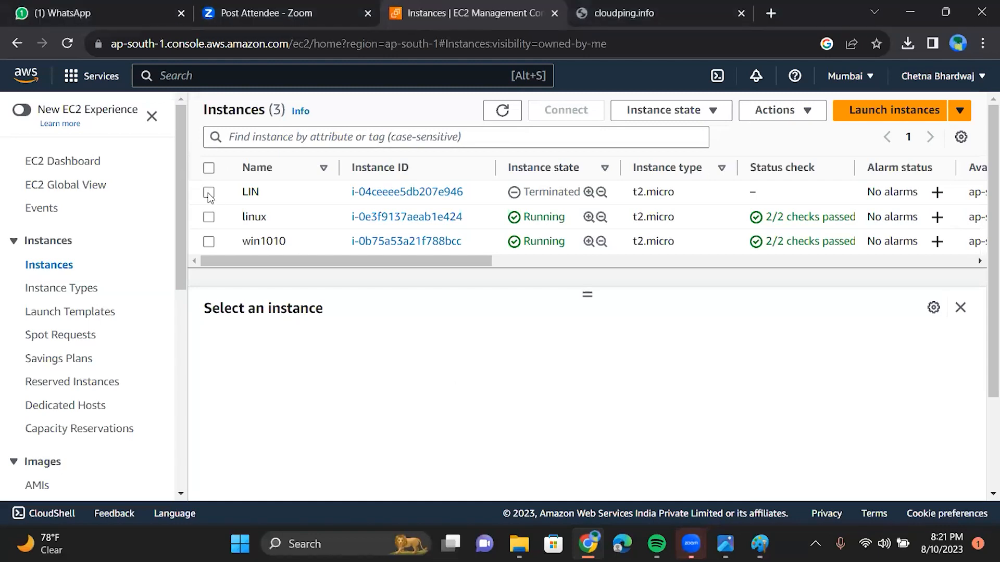
pyautogui.click(209, 194)
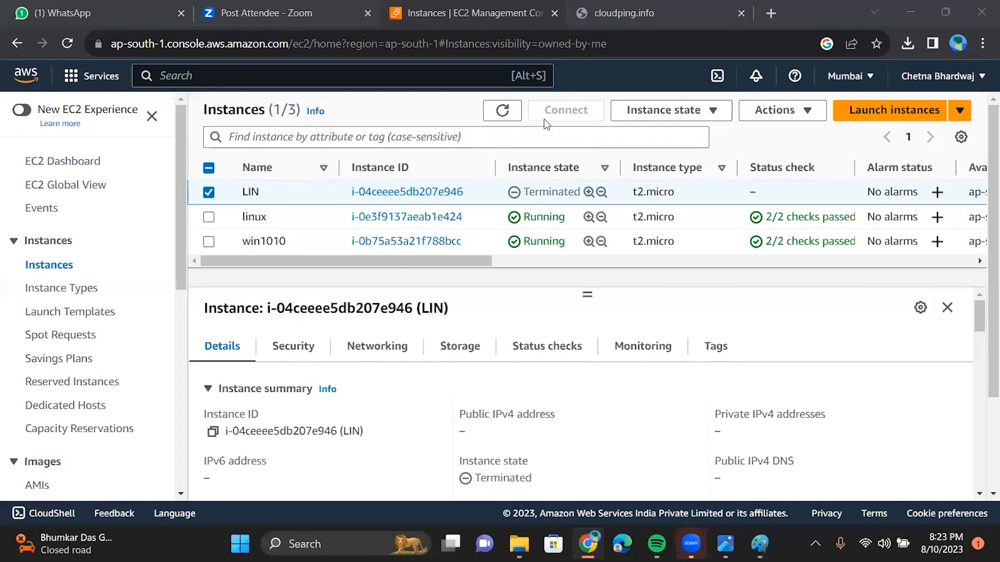
# Step: Check the instance state actions and briefly toggle win1010's selection, leaving only LIN selected
pyautogui.click(679, 115)
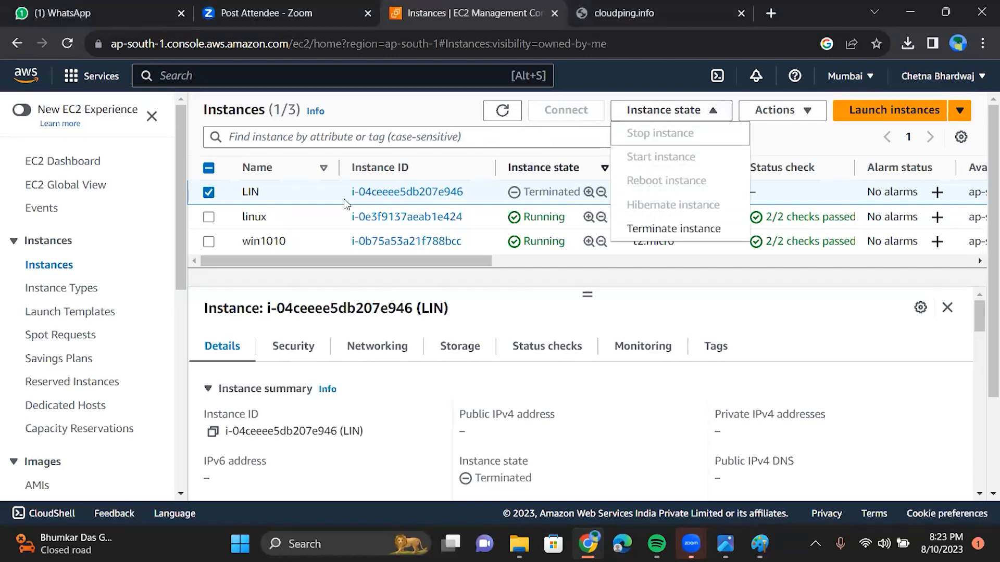
pyautogui.click(209, 243)
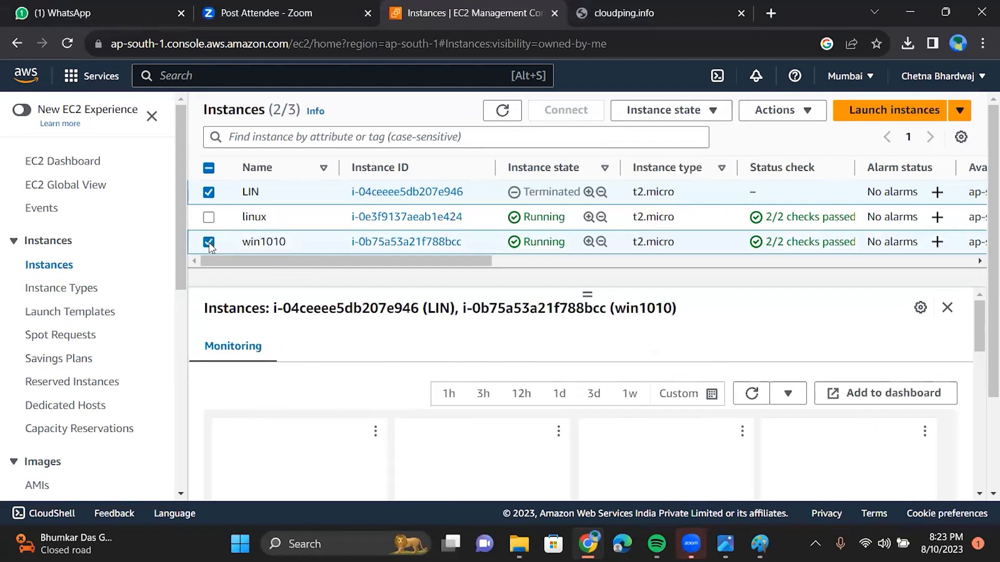
pyautogui.click(208, 242)
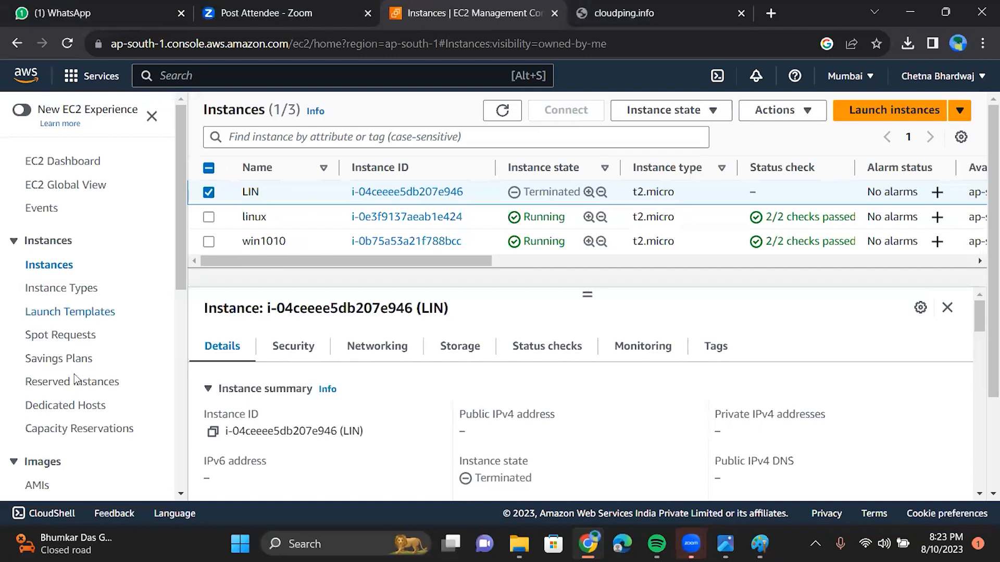
pyautogui.scroll(-3, 52, 427)
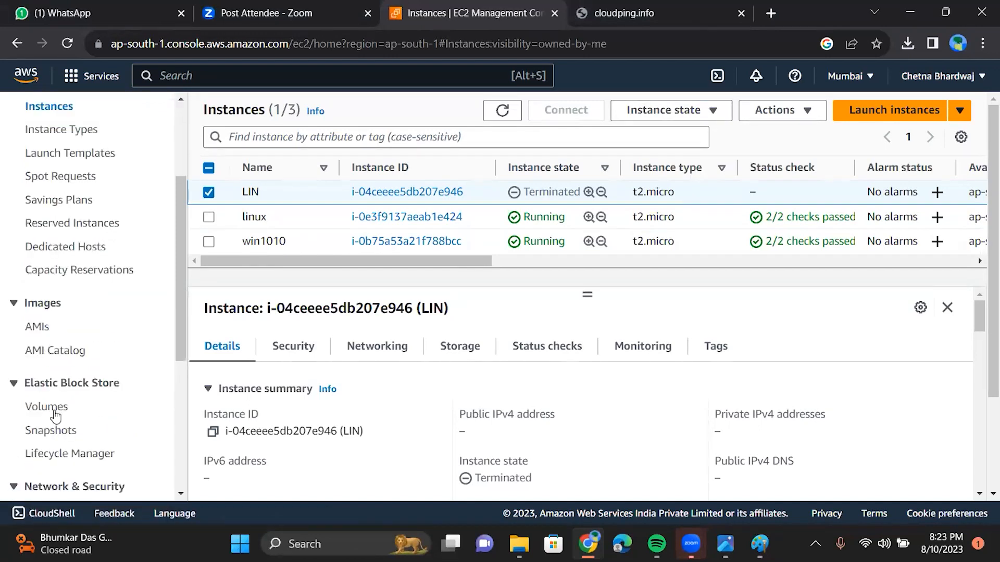
# Step: Open EBS Volumes and start modifying the 30 GiB root v win volume
pyautogui.click(56, 416)
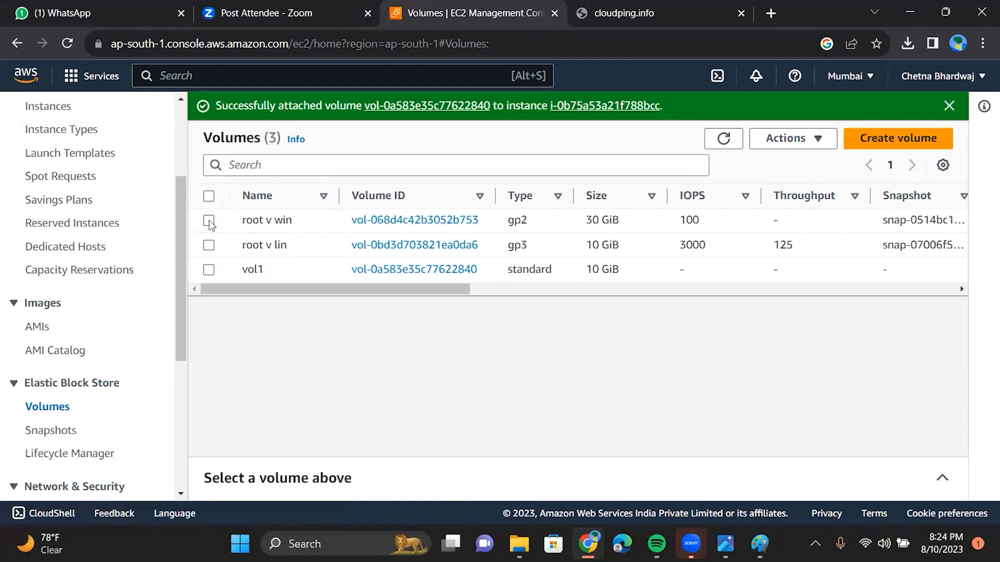
pyautogui.click(778, 144)
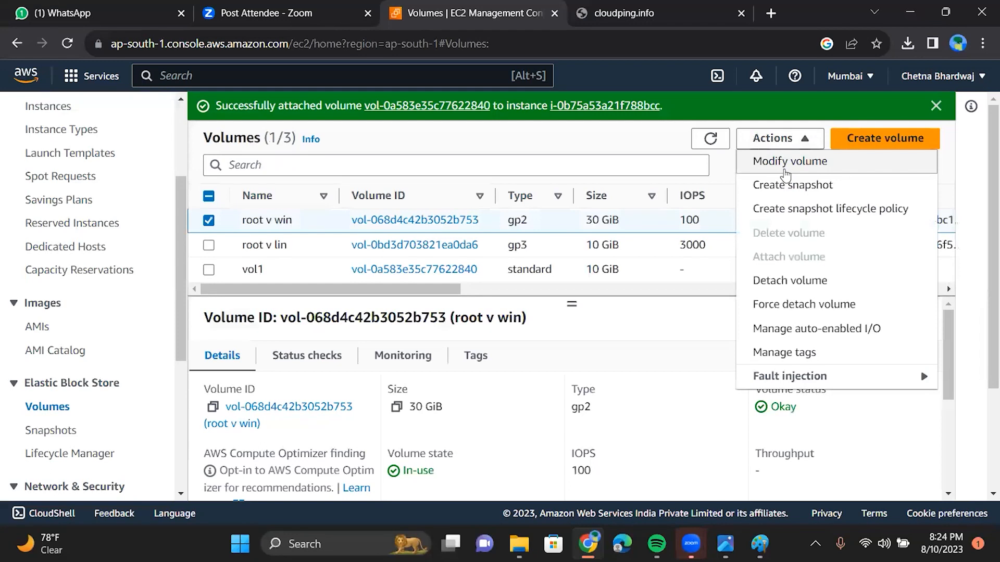
pyautogui.click(784, 172)
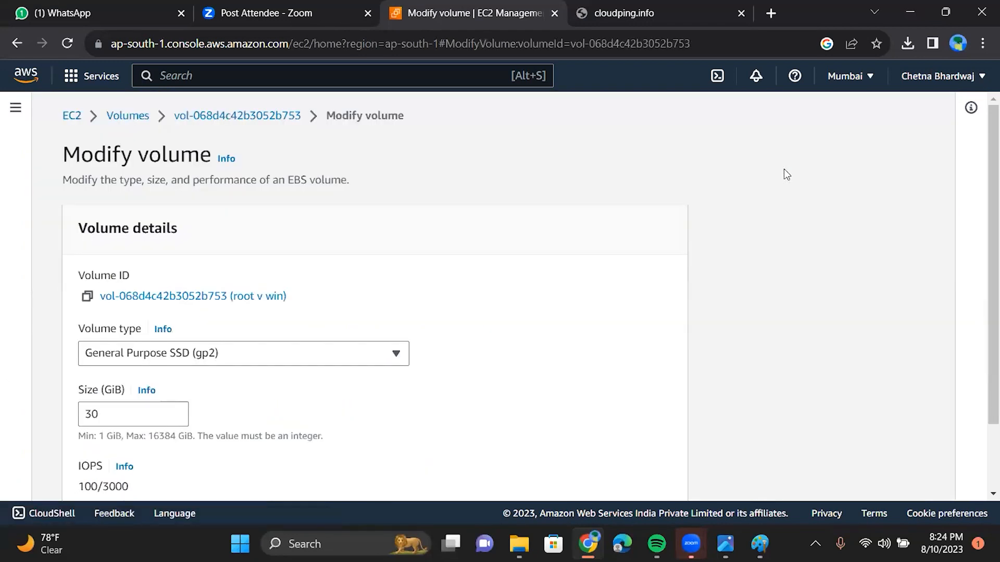
# Step: Try 29 GiB for root v win, then raise its size to 35 GiB
pyautogui.scroll(-2, 786, 174)
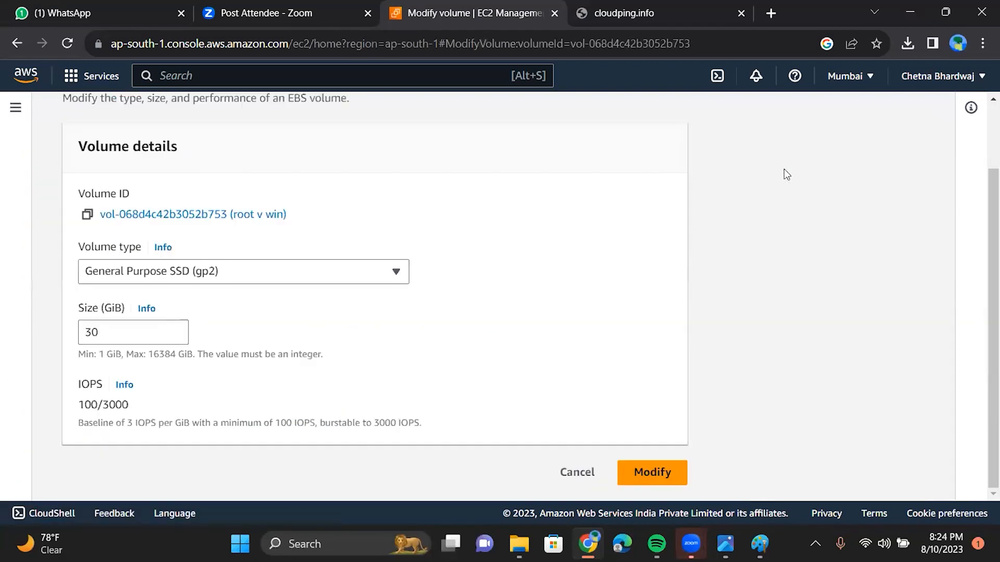
pyautogui.click(112, 335)
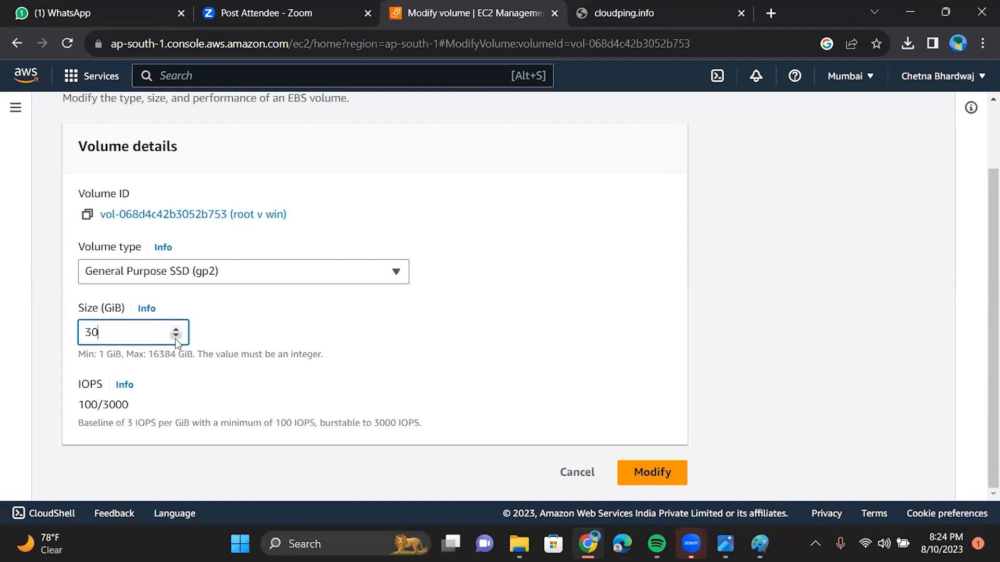
pyautogui.click(176, 342)
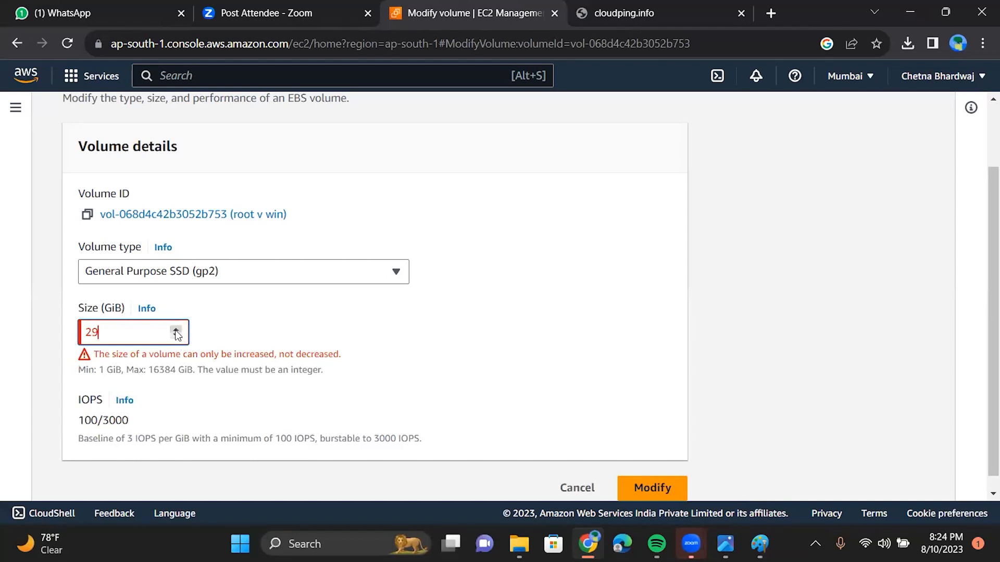
pyautogui.click(177, 332)
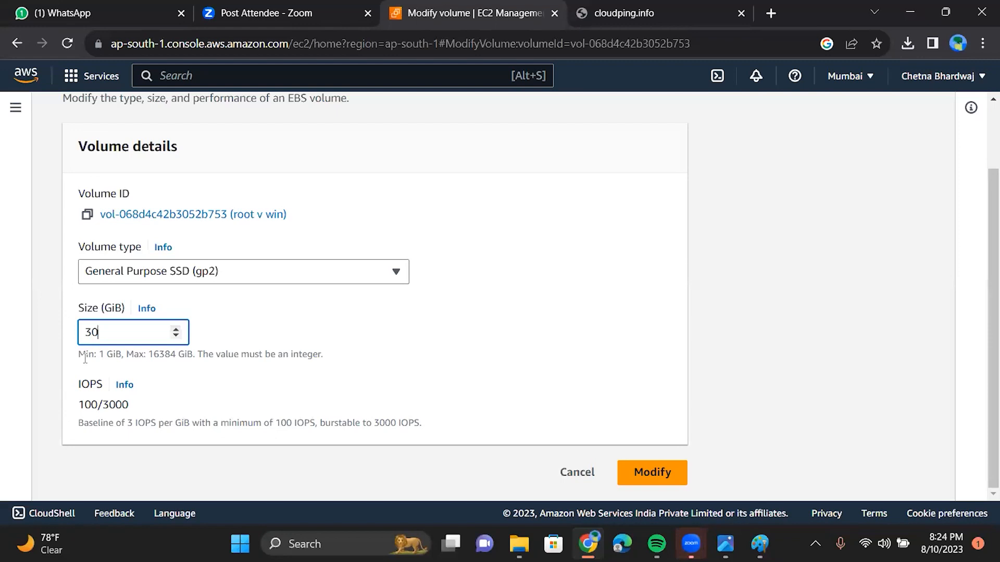
pyautogui.click(175, 330)
pyautogui.click(175, 330)
pyautogui.click(175, 330)
pyautogui.click(175, 330)
pyautogui.click(175, 330)
# Step: Bring the size back down to 30 GiB and cancel the volume modification
pyautogui.click(176, 335)
pyautogui.click(175, 336)
pyautogui.click(175, 335)
pyautogui.click(175, 336)
pyautogui.click(176, 336)
pyautogui.click(577, 474)
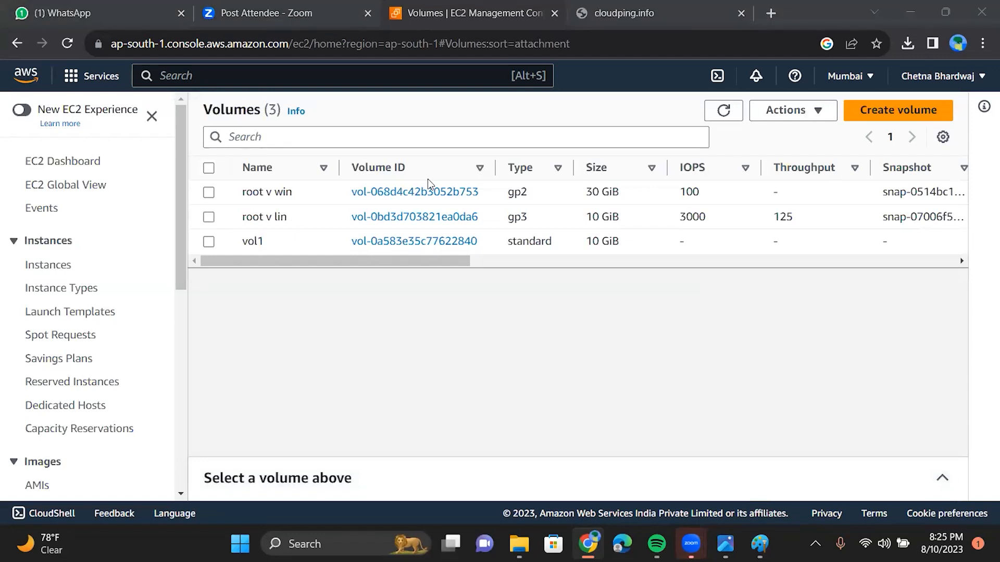
pyautogui.click(323, 301)
# Step: Select vol1 (10 GiB, standard, In-use) to show its details and open its Actions menu
pyautogui.click(204, 247)
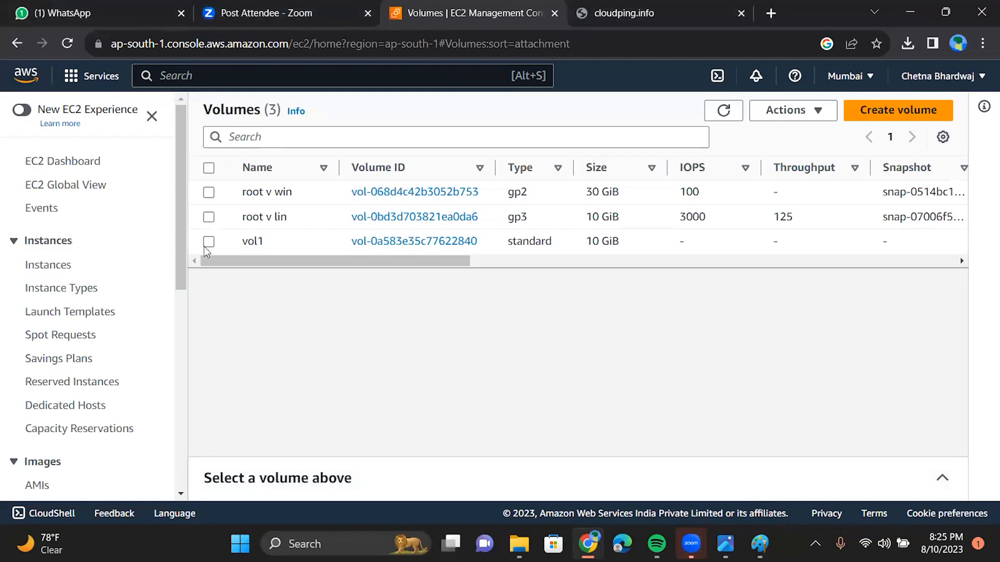
pyautogui.click(208, 244)
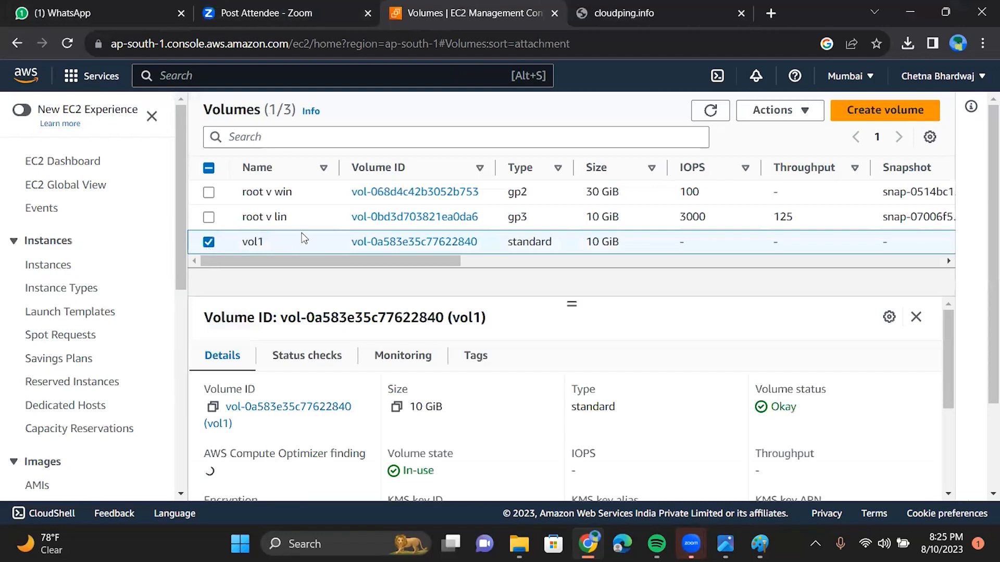
pyautogui.click(769, 118)
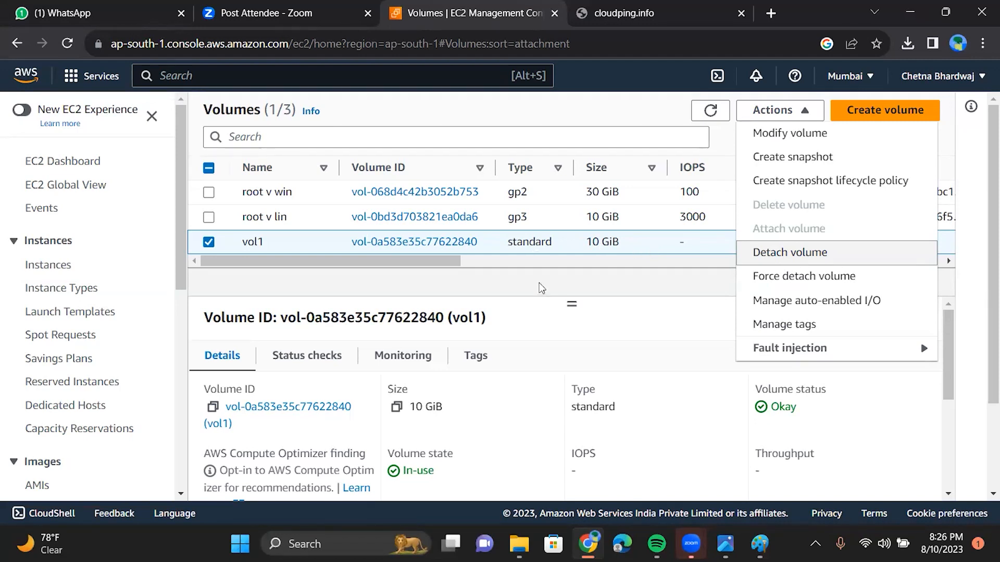
# Step: Close vol1's Actions menu, reopen it to review the options, then dismiss it without acting
pyautogui.click(496, 261)
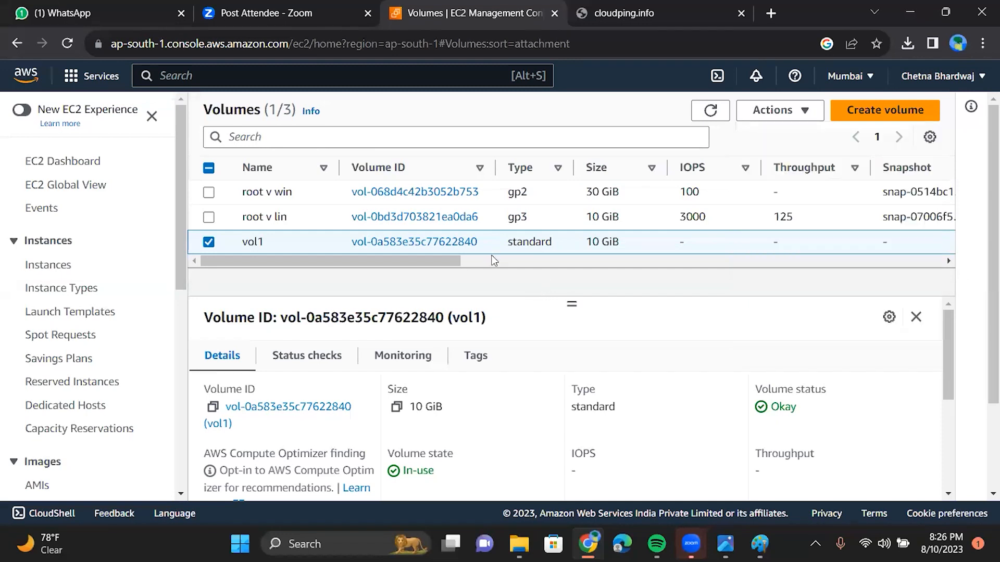
pyautogui.click(746, 119)
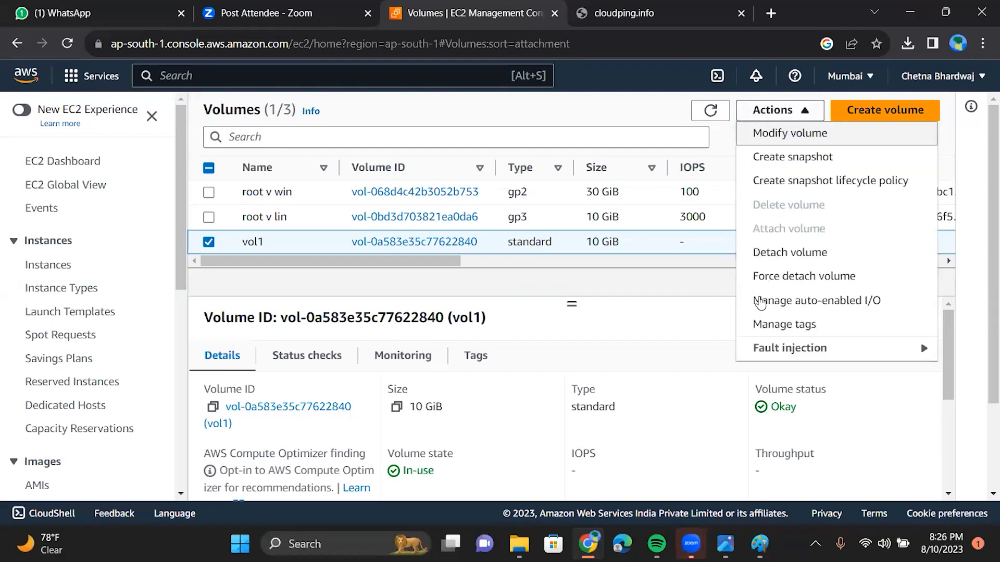
pyautogui.click(644, 287)
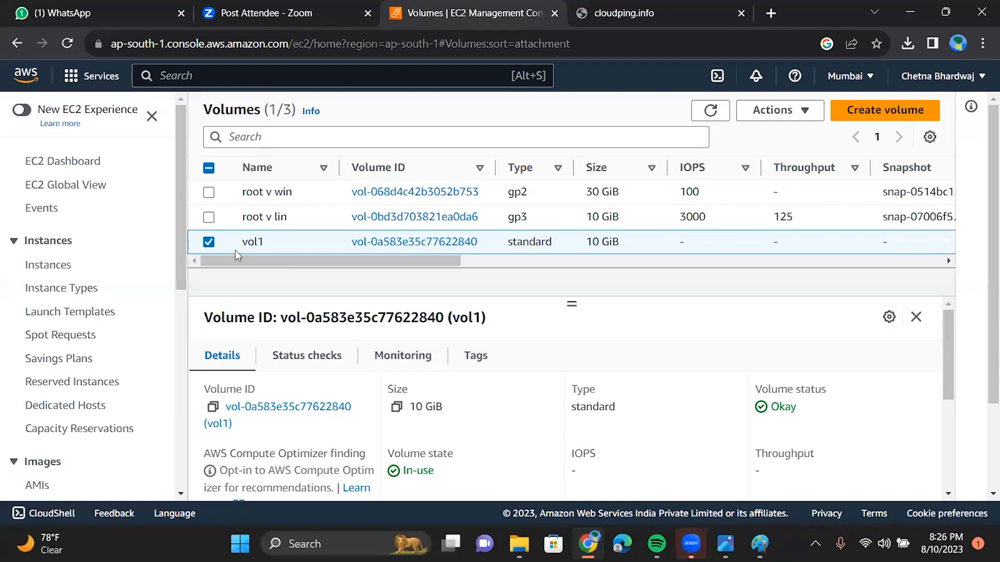
pyautogui.moveTo(248, 244)
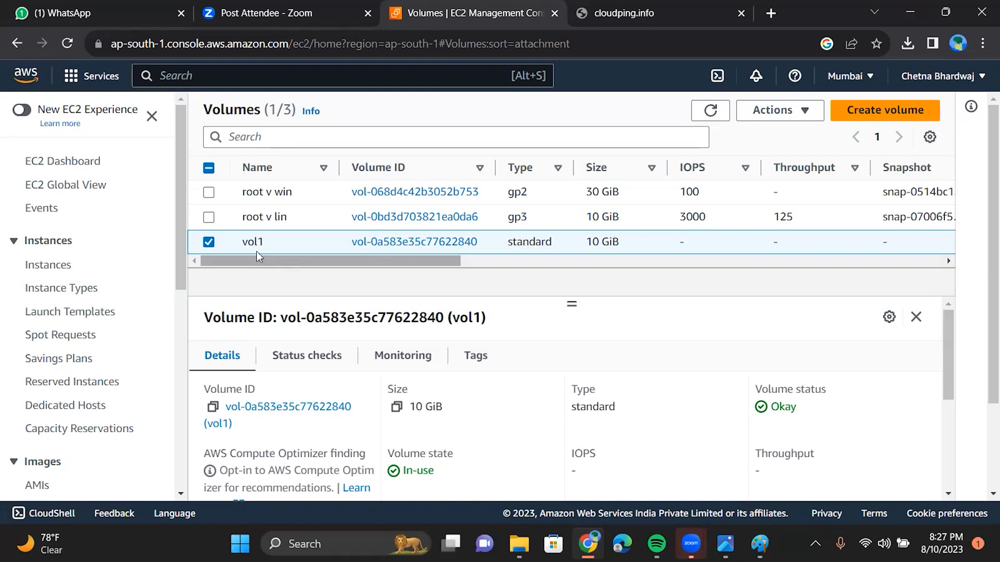
pyautogui.moveTo(417, 263); pyautogui.dragTo(451, 285)
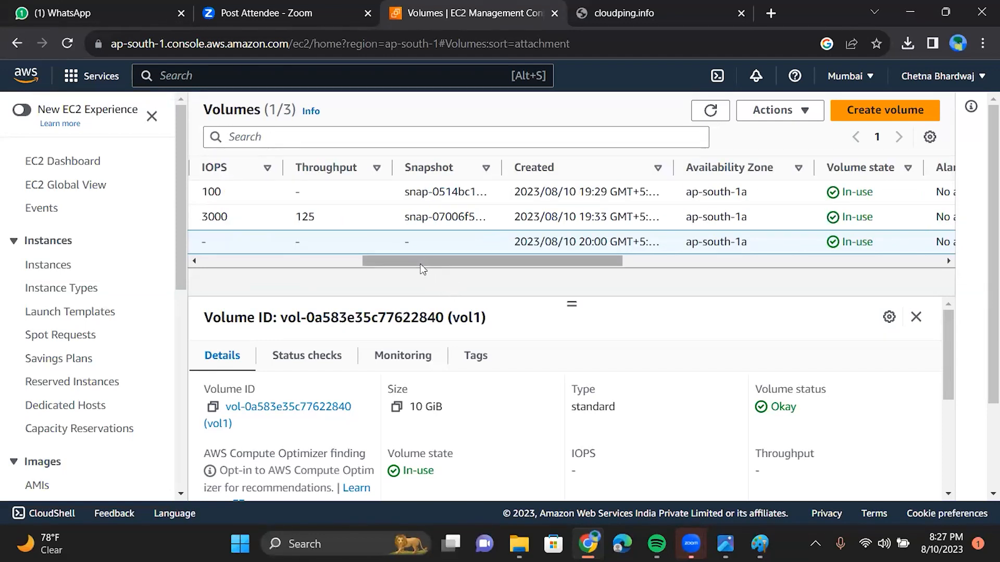
pyautogui.moveTo(424, 268); pyautogui.dragTo(218, 267)
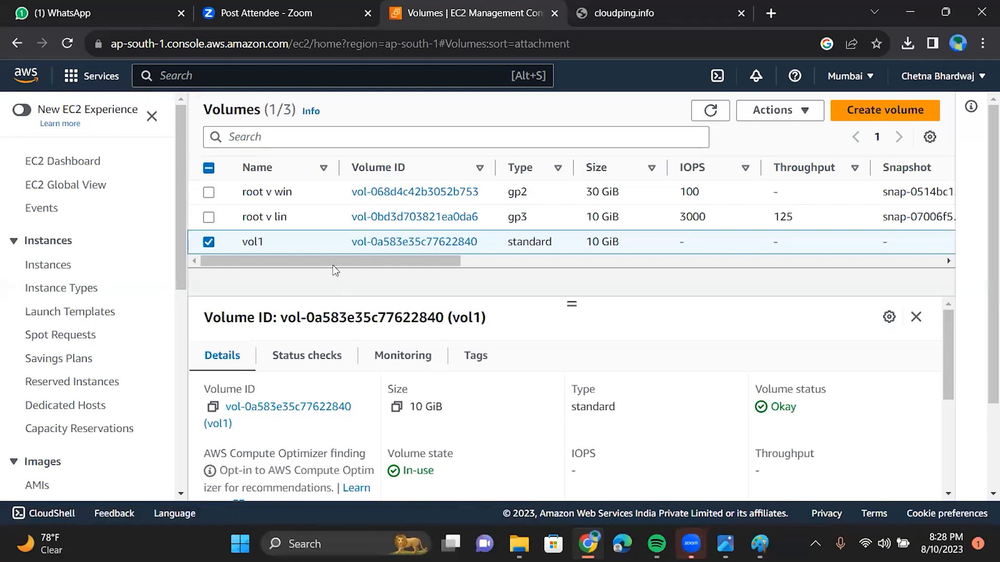
pyautogui.moveTo(331, 263); pyautogui.dragTo(364, 263)
pyautogui.hscroll(5, 405, 280)
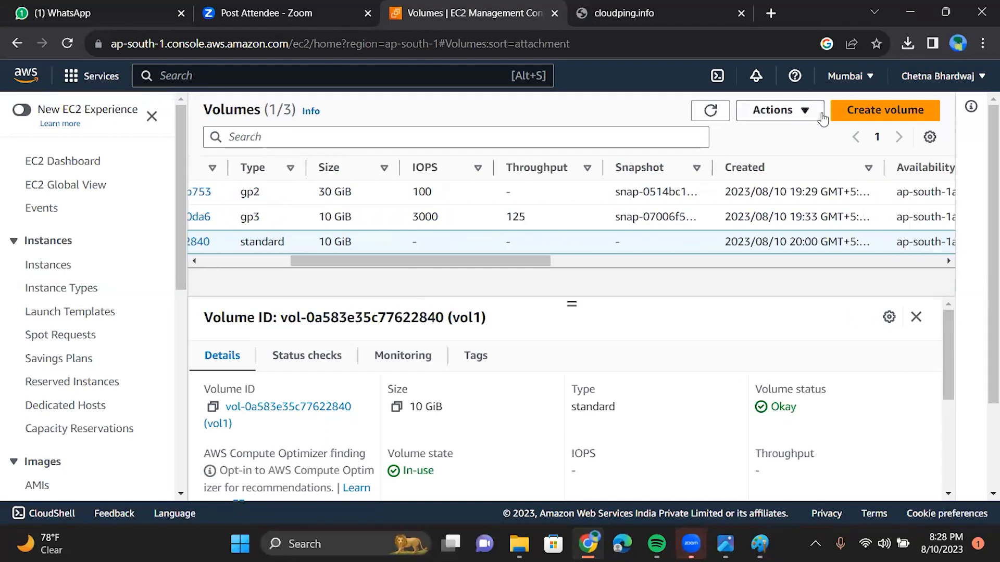
pyautogui.click(799, 111)
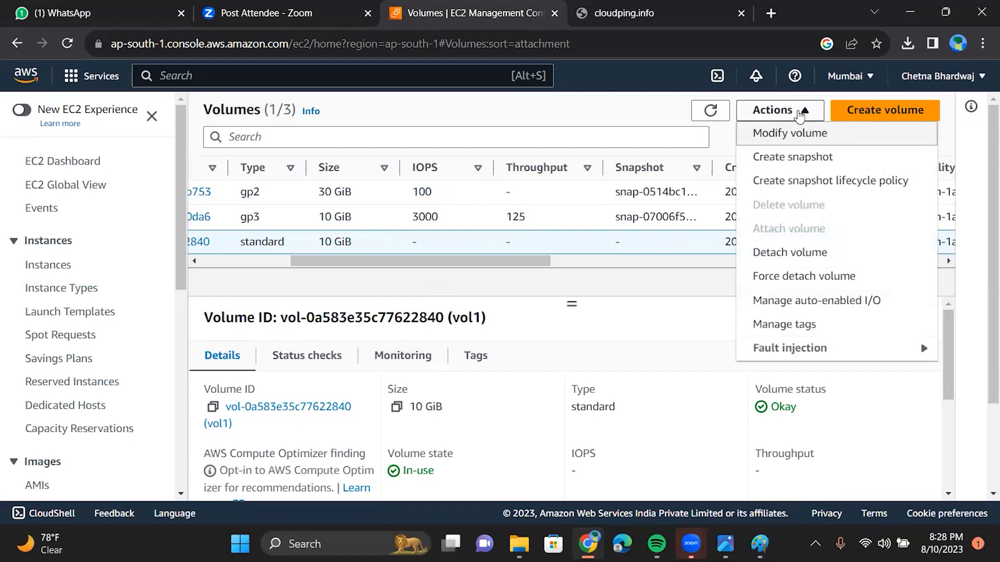
pyautogui.click(594, 289)
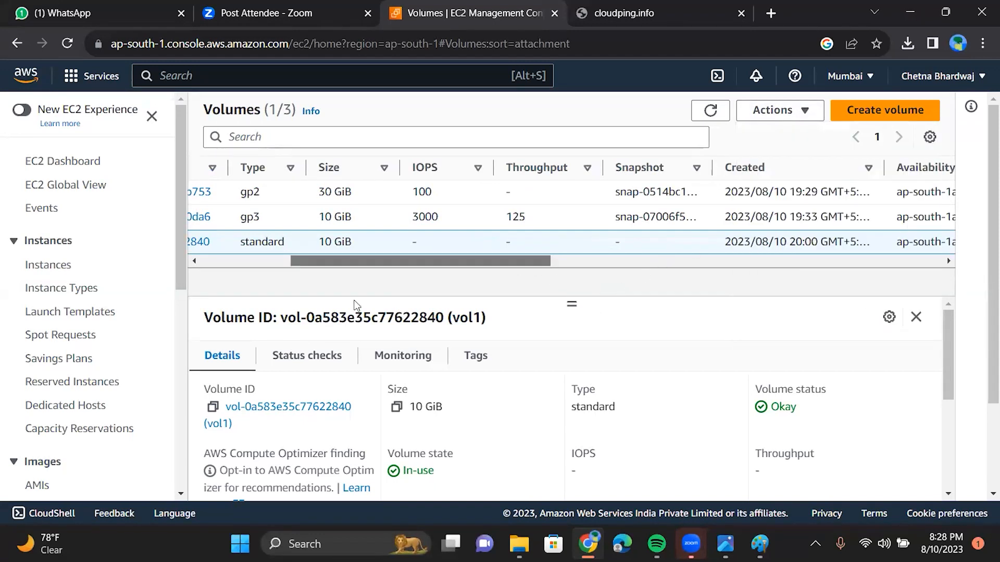
pyautogui.click(262, 262)
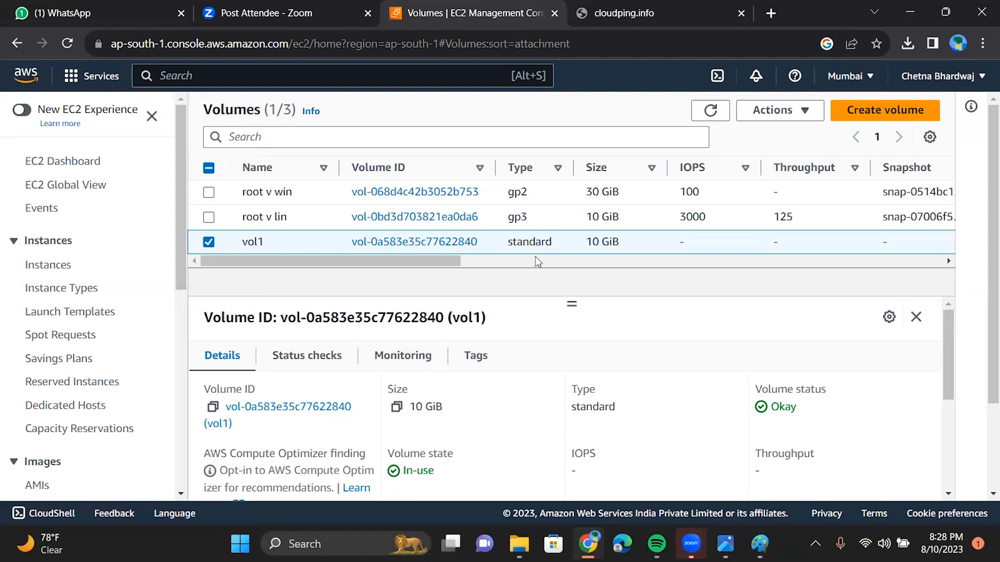
# Step: Look through vol1's details, then bring the Screenshot (311).png gp2 slide in front of the console
pyautogui.moveTo(989, 276)
pyautogui.mouseDown()
pyautogui.moveTo(990, 352)
pyautogui.moveTo(983, 267)
pyautogui.mouseUp()
pyautogui.scroll(-1, 180, 343)
pyautogui.scroll(-5, 180, 343)
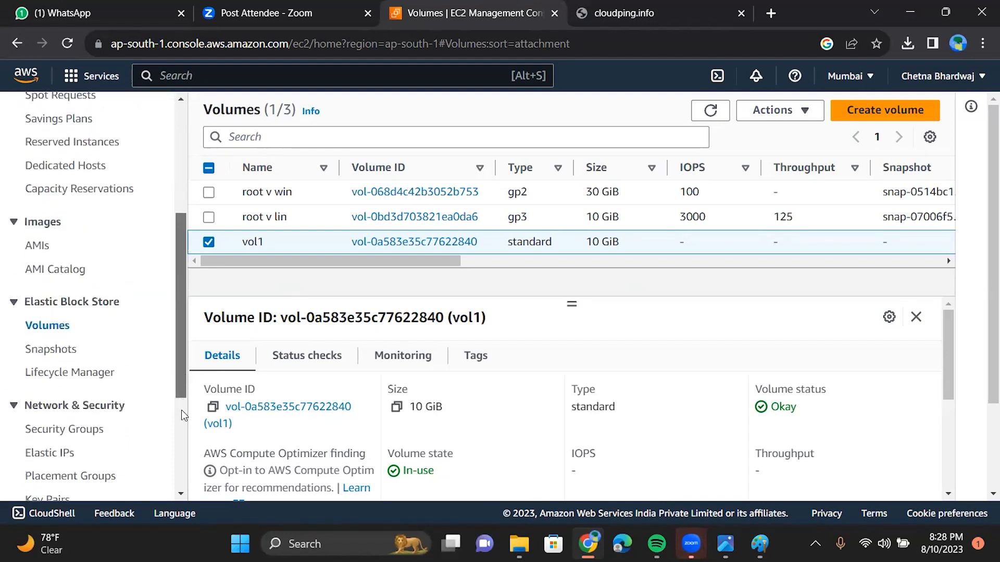
pyautogui.scroll(-2, 181, 410)
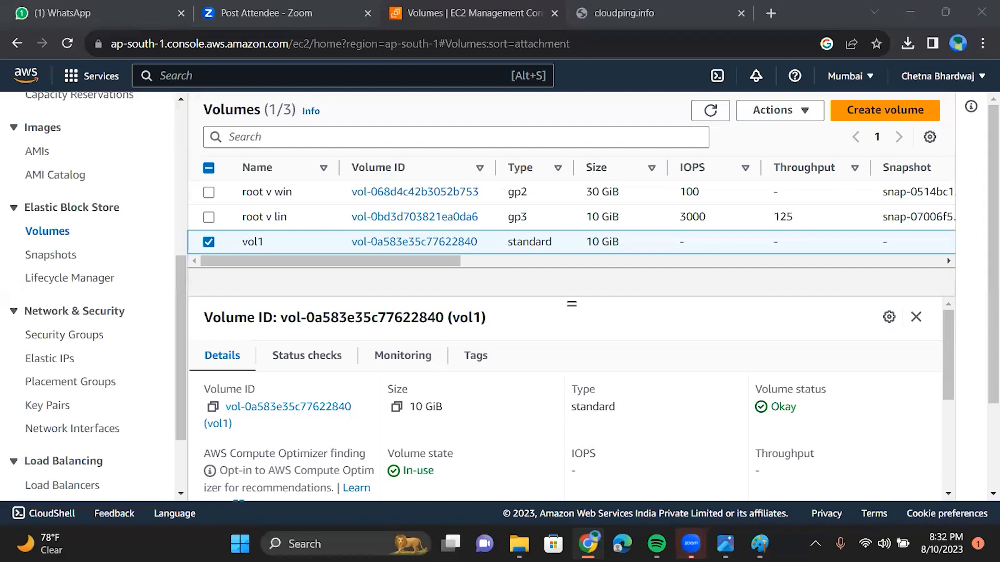
pyautogui.moveTo(726, 539)
pyautogui.click(725, 542)
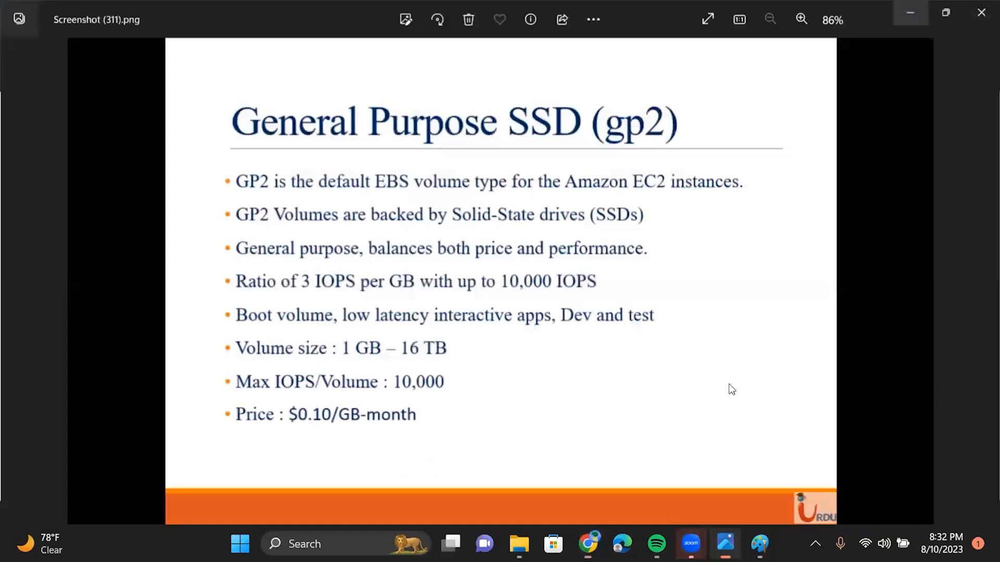